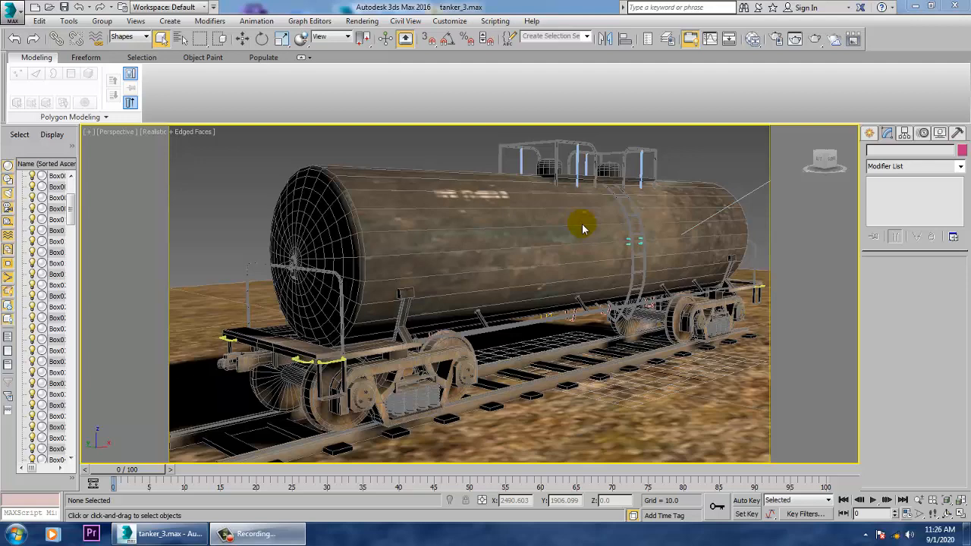
- Set the selection filter to All and hide the VRaySun light above the tanker scene
{"action": "left_click", "coordinate": [466, 248]}
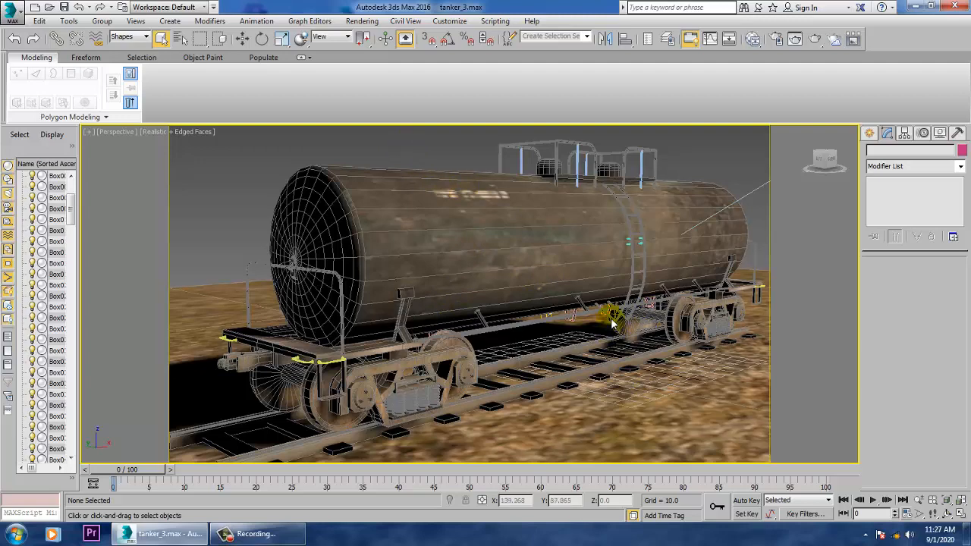
{"action": "scroll", "coordinate": [613, 323], "scroll_direction": "down", "scroll_amount": 6}
{"action": "middle_click_drag", "start_coordinate": [613, 323], "coordinate": [402, 378]}
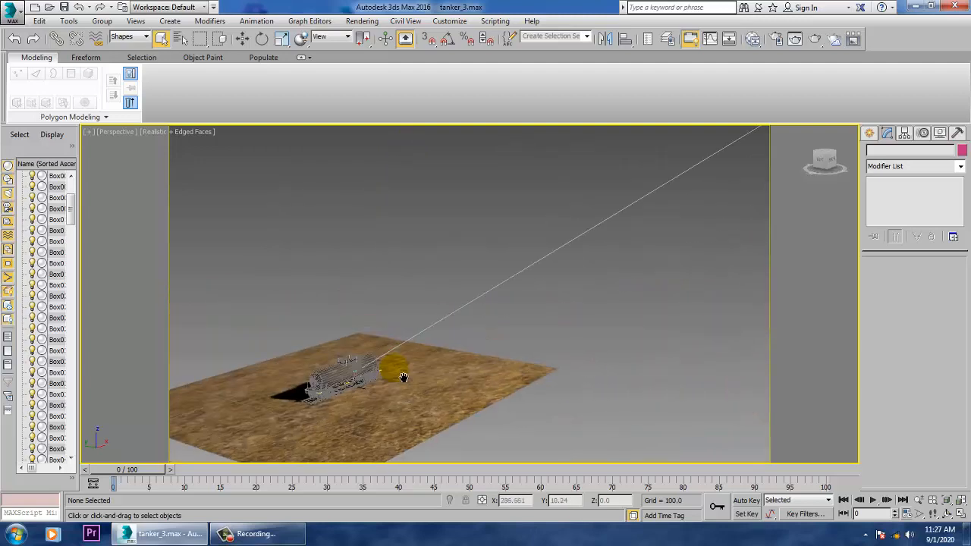
{"action": "scroll", "coordinate": [683, 235], "scroll_direction": "down", "scroll_amount": 3}
{"action": "scroll", "coordinate": [755, 210], "scroll_direction": "down", "scroll_amount": 4}
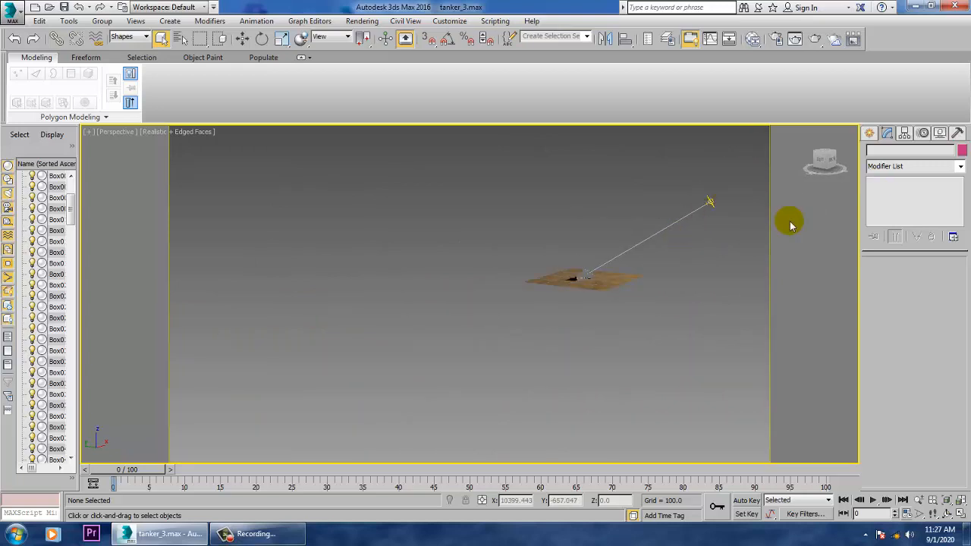
{"action": "left_click", "coordinate": [869, 133]}
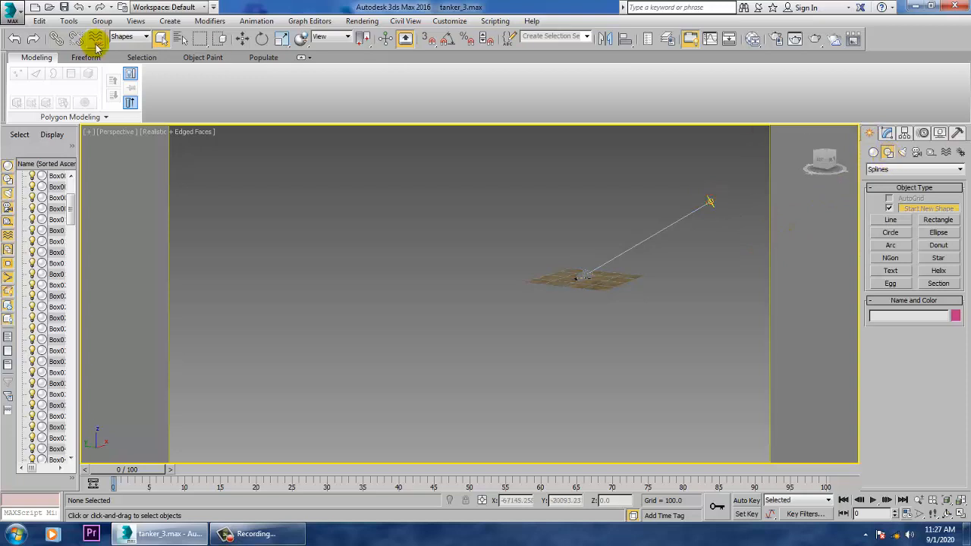
{"action": "left_click", "coordinate": [133, 36]}
{"action": "left_click", "coordinate": [133, 48]}
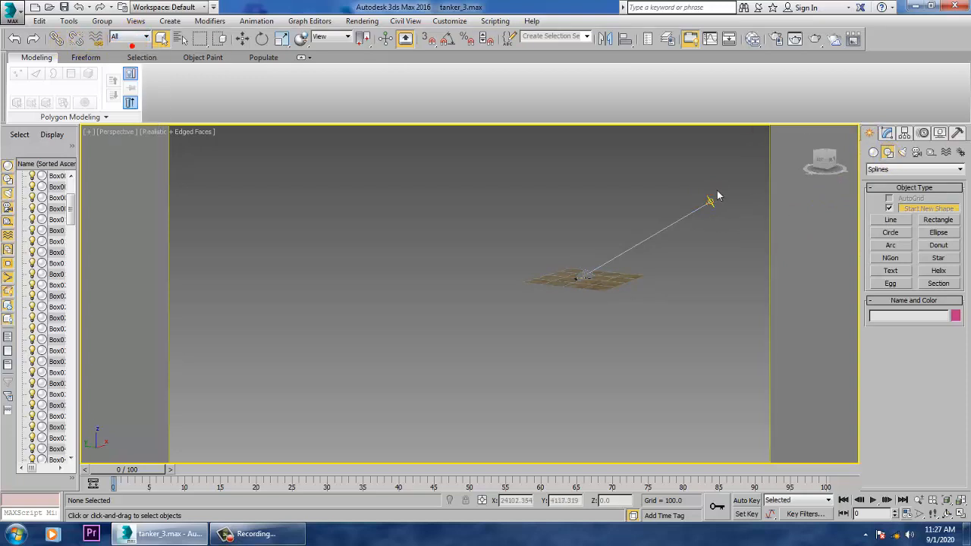
{"action": "left_click", "coordinate": [714, 201]}
{"action": "right_click", "coordinate": [711, 199]}
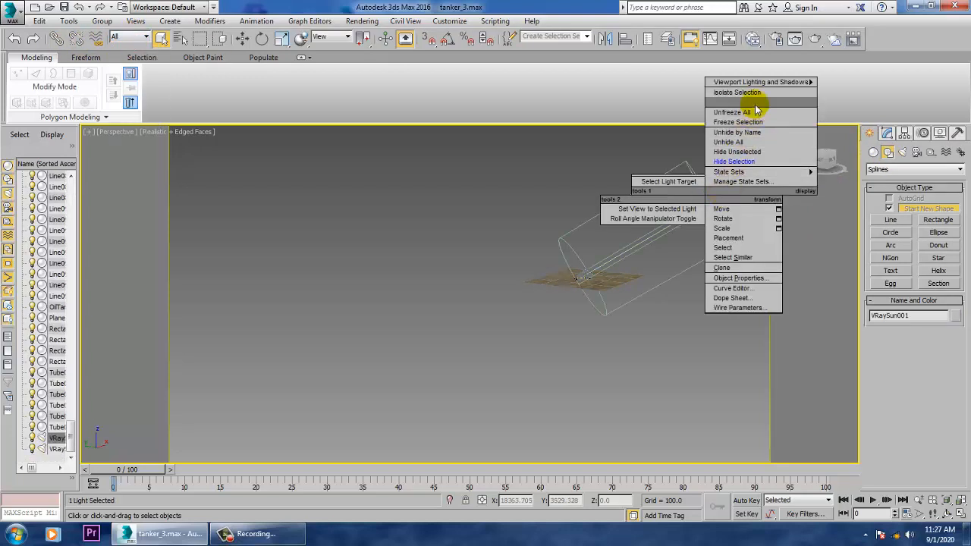
{"action": "left_click", "coordinate": [746, 162]}
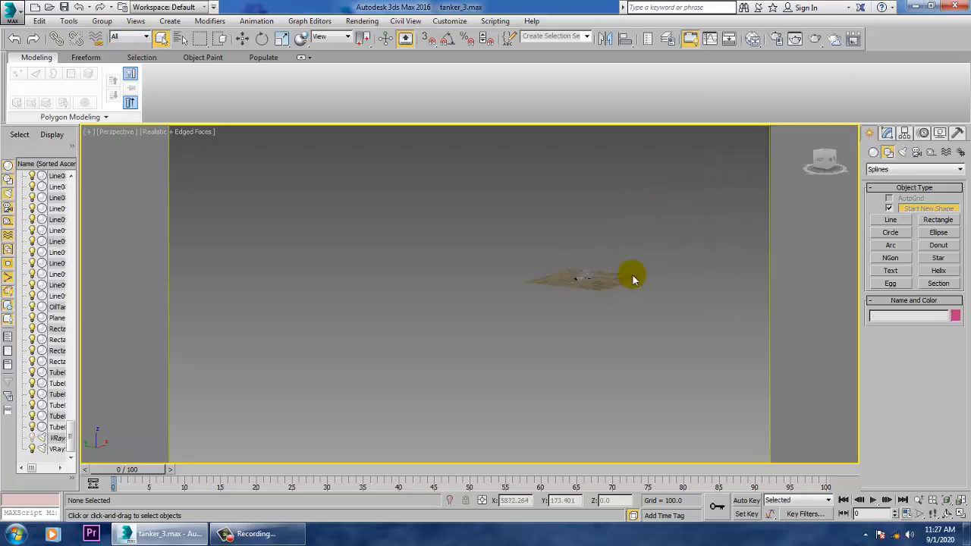
- Turn off the safe frame and lengthen the near rail by moving its end vertices outward along the X axis
{"action": "scroll", "coordinate": [598, 296], "scroll_direction": "up", "scroll_amount": 10}
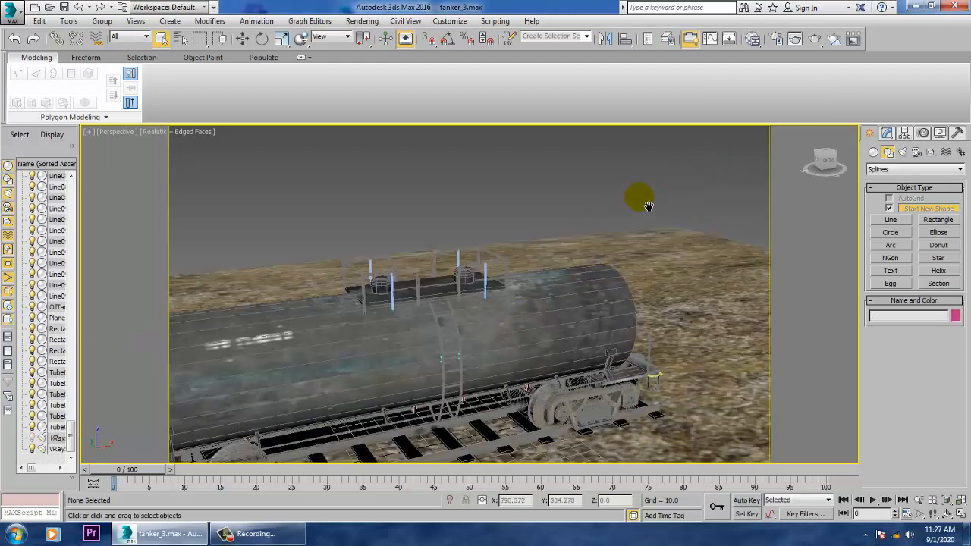
{"action": "left_click", "coordinate": [307, 358]}
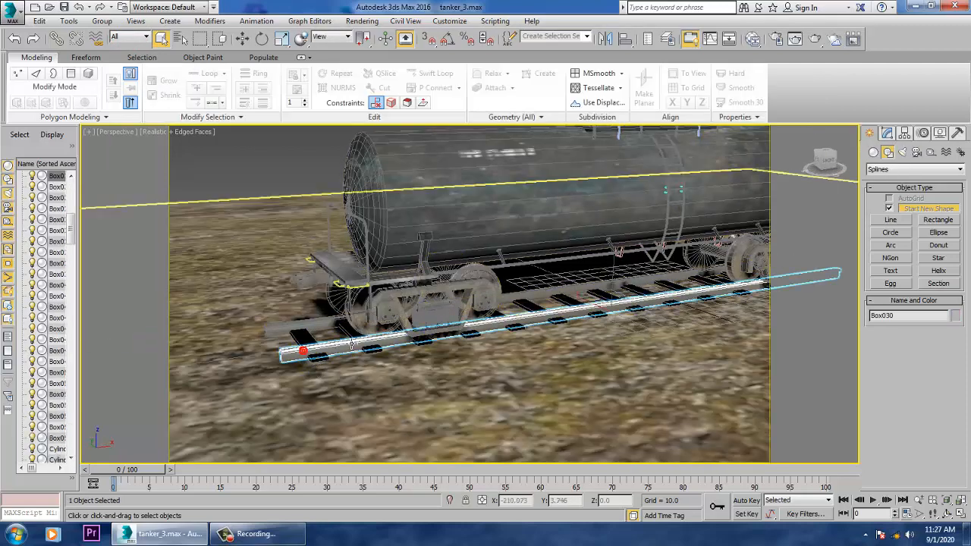
{"action": "key", "text": "alt+q"}
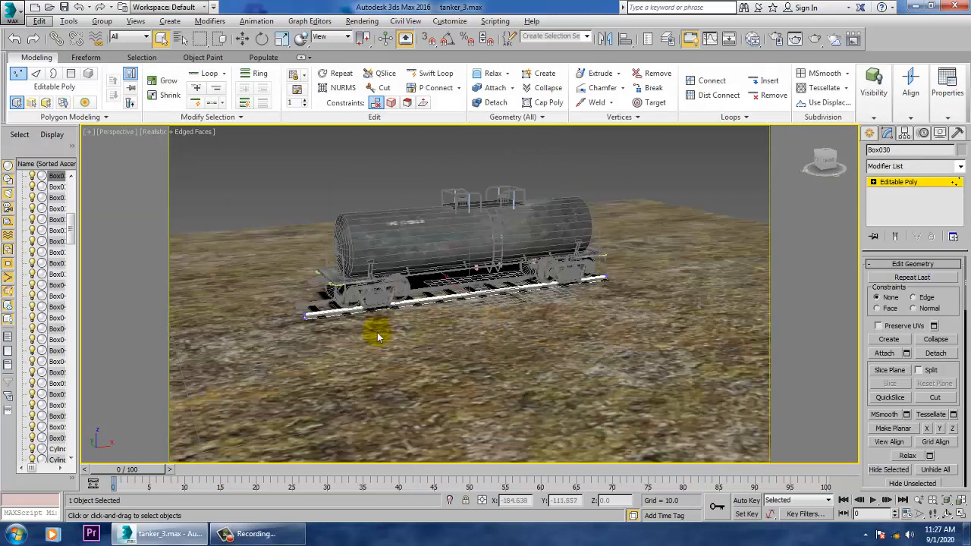
{"action": "middle_click_drag", "start_coordinate": [378, 338], "coordinate": [404, 323], "text": "alt"}
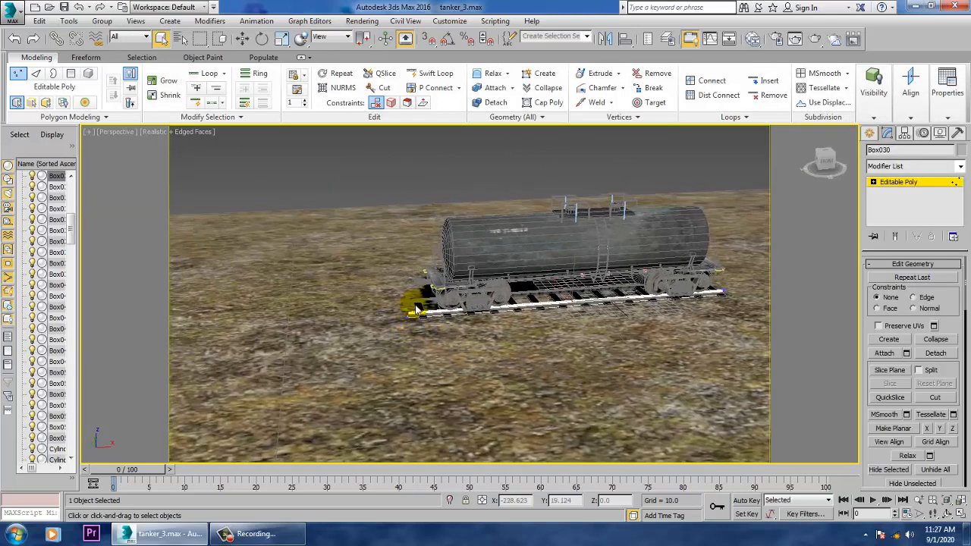
{"action": "key", "text": "shift+f"}
{"action": "left_click_drag", "start_coordinate": [444, 376], "coordinate": [444, 376]}
{"action": "key", "text": "w"}
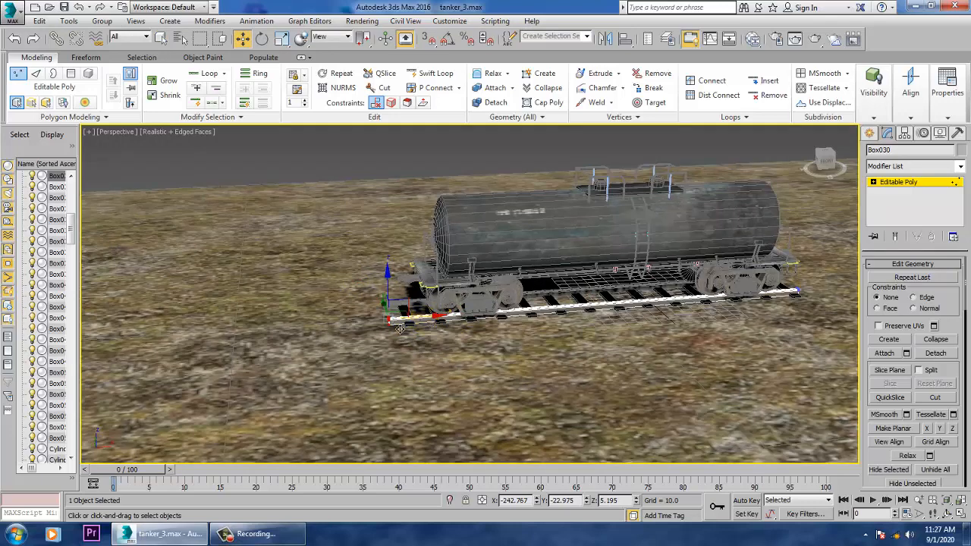
{"action": "left_click_drag", "start_coordinate": [400, 329], "coordinate": [24, 342]}
{"action": "scroll", "coordinate": [269, 319], "scroll_direction": "down", "scroll_amount": 4}
{"action": "middle_click_drag", "start_coordinate": [267, 319], "coordinate": [454, 323]}
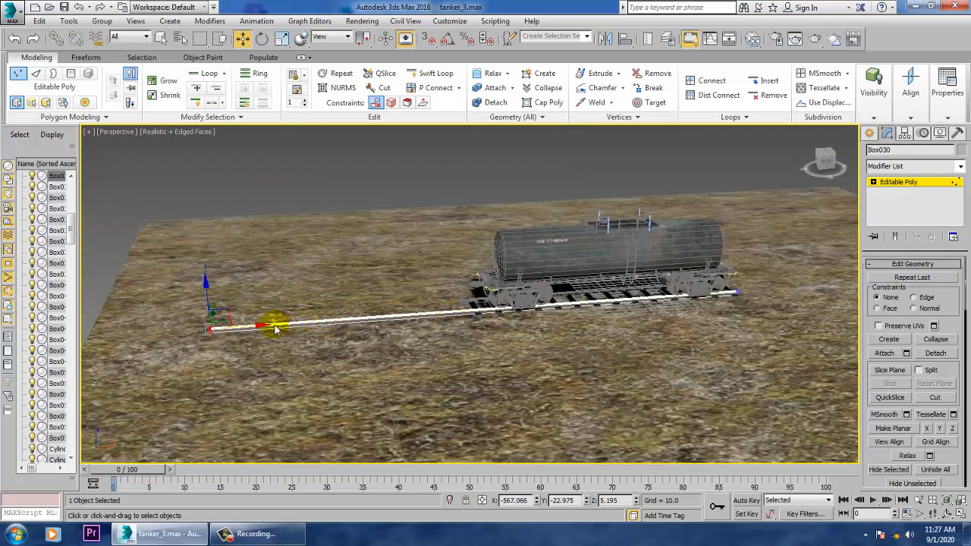
{"action": "left_click", "coordinate": [899, 182]}
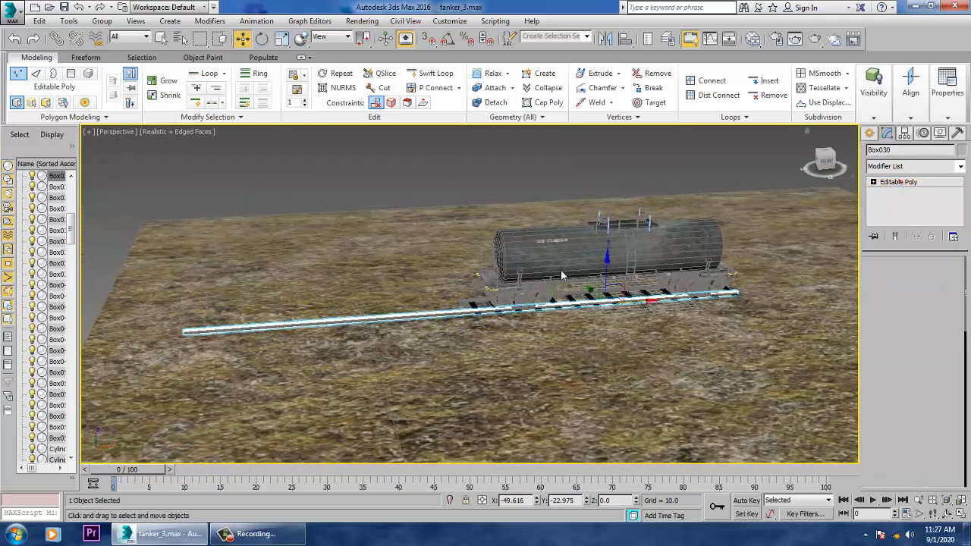
- Lengthen the far rail by moving its end vertices along X to about -603, level with the near rail's end
{"action": "left_click", "coordinate": [472, 300]}
{"action": "key", "text": "1"}
{"action": "left_click_drag", "start_coordinate": [418, 273], "coordinate": [502, 343]}
{"action": "left_click_drag", "start_coordinate": [507, 307], "coordinate": [232, 338]}
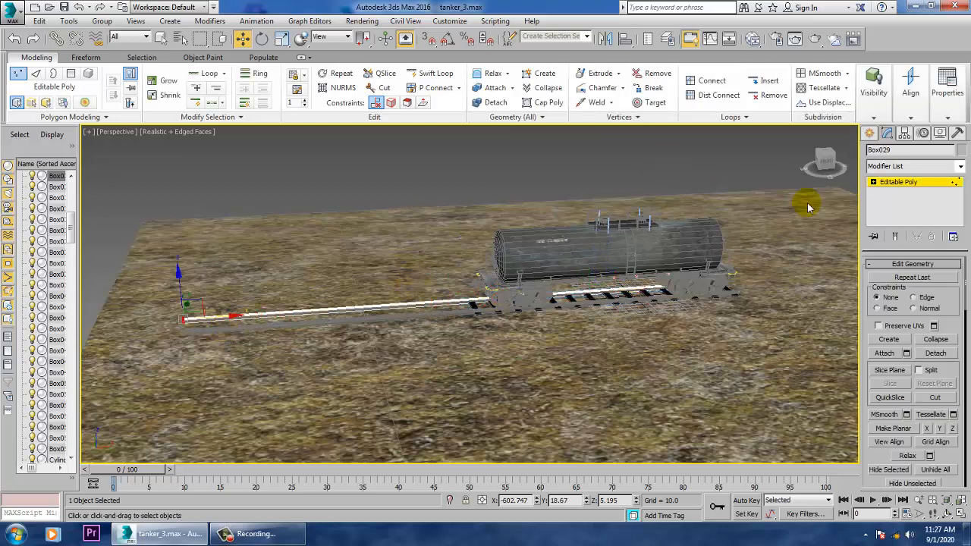
{"action": "left_click", "coordinate": [910, 183]}
- Clone the end sleeper as a row of copies spaced about 29 units apart along the extended rails
{"action": "left_click", "coordinate": [482, 313]}
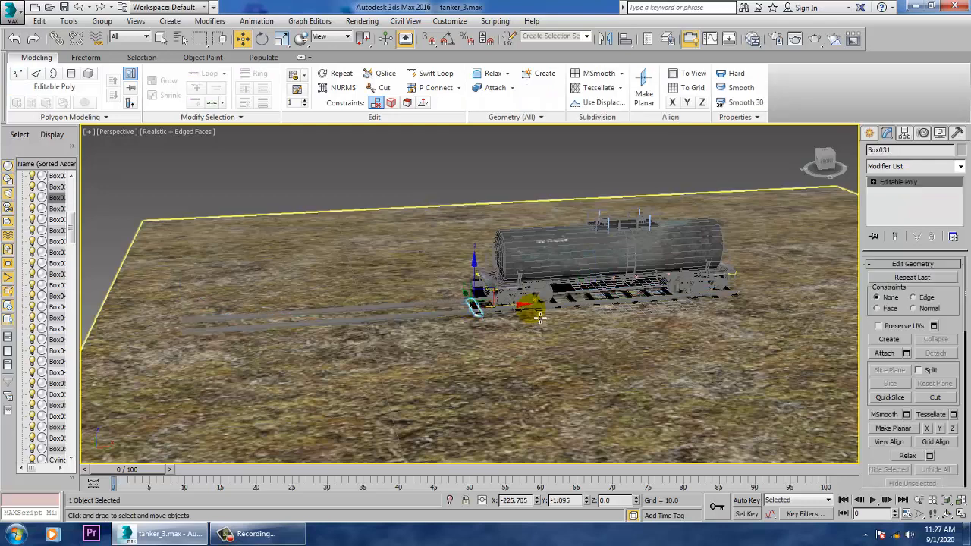
{"action": "mouse_move", "coordinate": [530, 316]}
{"action": "left_mouse_down", "text": "shift"}
{"action": "mouse_move", "coordinate": [492, 318]}
{"action": "mouse_move", "coordinate": [504, 319]}
{"action": "left_mouse_up", "text": "shift"}
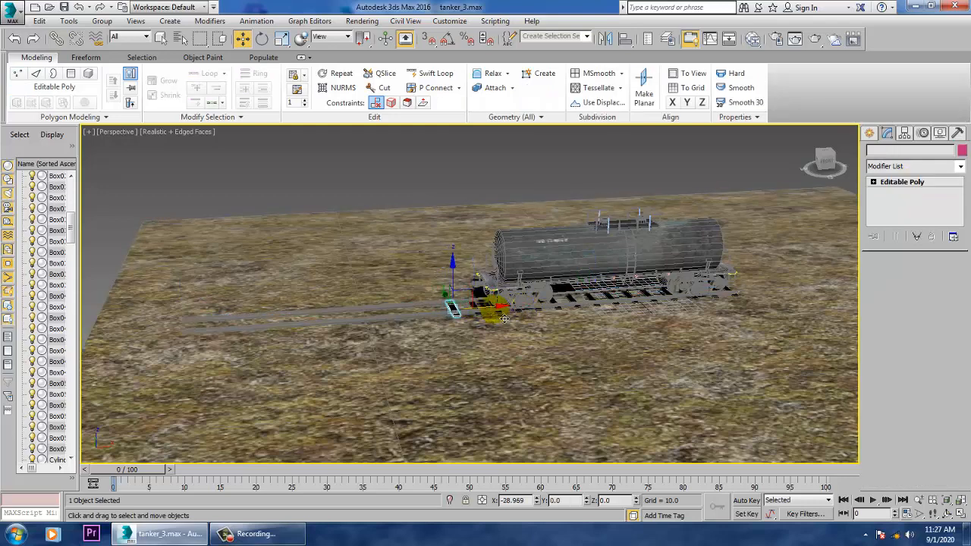
{"action": "left_click", "coordinate": [518, 274]}
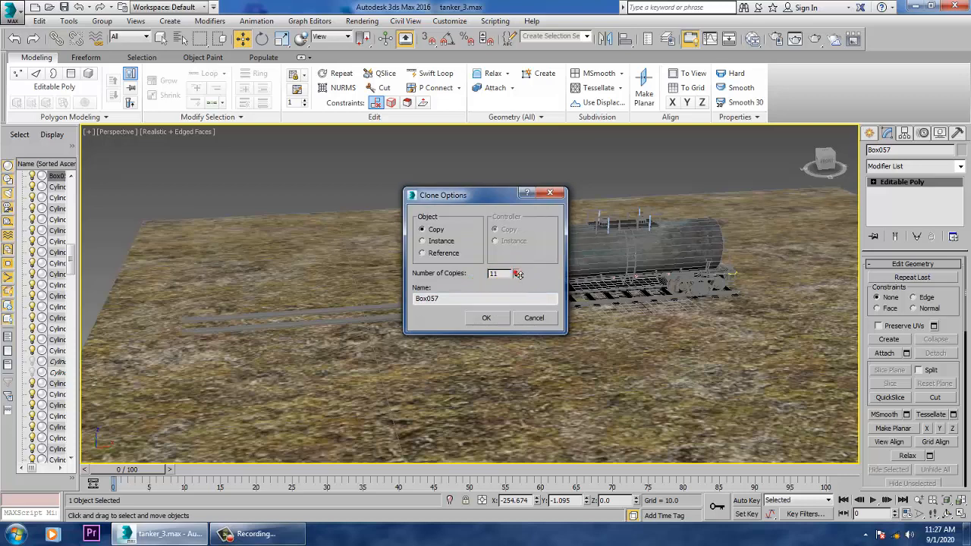
{"action": "left_click", "coordinate": [487, 318]}
- Delete the six outermost sleeper copies that run past the edge of the ground plane
{"action": "mouse_move", "coordinate": [486, 318]}
{"action": "middle_mouse_down"}
{"action": "mouse_move", "coordinate": [395, 256]}
{"action": "mouse_move", "coordinate": [591, 250]}
{"action": "middle_mouse_up"}
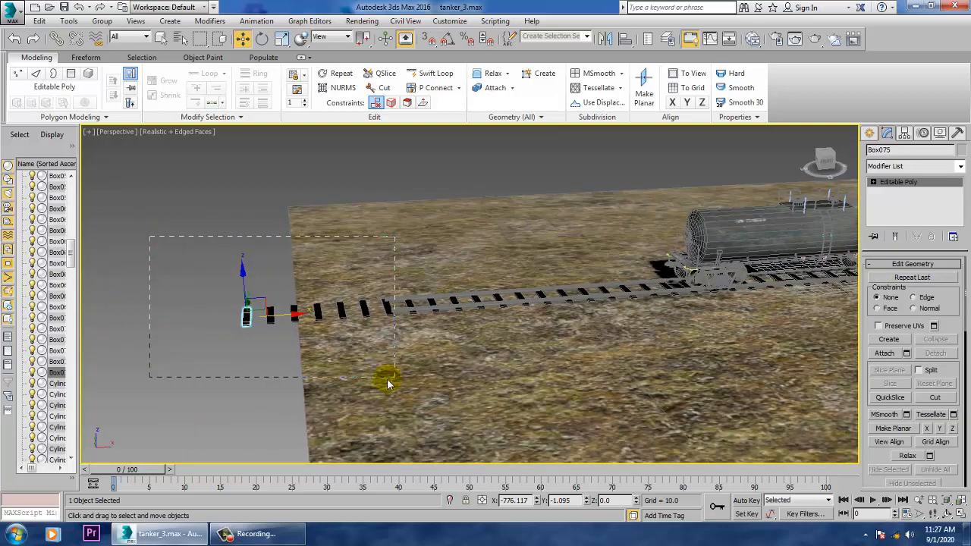
{"action": "left_click_drag", "start_coordinate": [391, 379], "coordinate": [390, 379]}
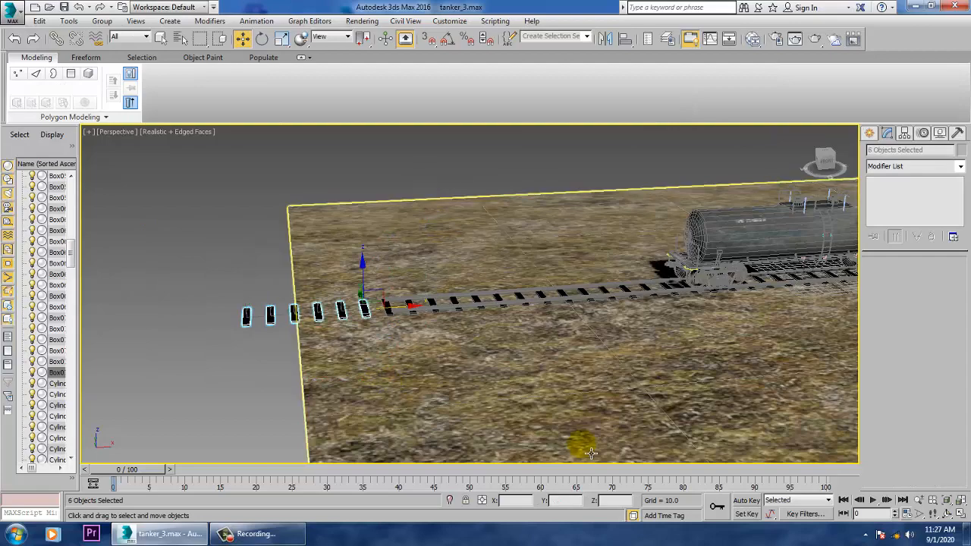
{"action": "key", "text": "Delete"}
- Try rotating the tanker's front wheel pair with the Rotate tool
{"action": "middle_click_drag", "start_coordinate": [771, 342], "coordinate": [580, 387]}
{"action": "scroll", "coordinate": [568, 350], "scroll_direction": "up", "scroll_amount": 5}
{"action": "middle_click_drag", "start_coordinate": [592, 314], "coordinate": [615, 307], "text": "alt"}
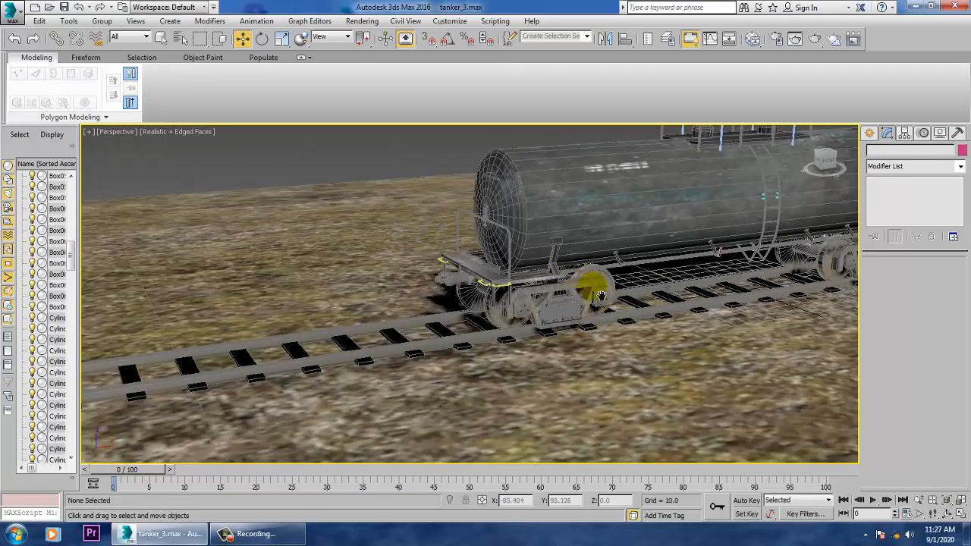
{"action": "scroll", "coordinate": [599, 300], "scroll_direction": "up", "scroll_amount": 6}
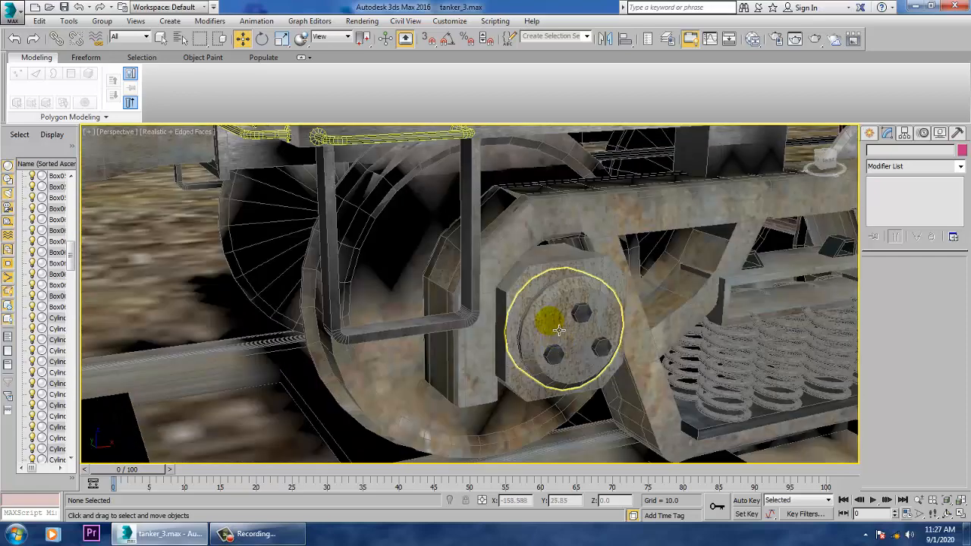
{"action": "left_click", "coordinate": [558, 327]}
{"action": "left_click", "coordinate": [403, 372]}
{"action": "key", "text": "e"}
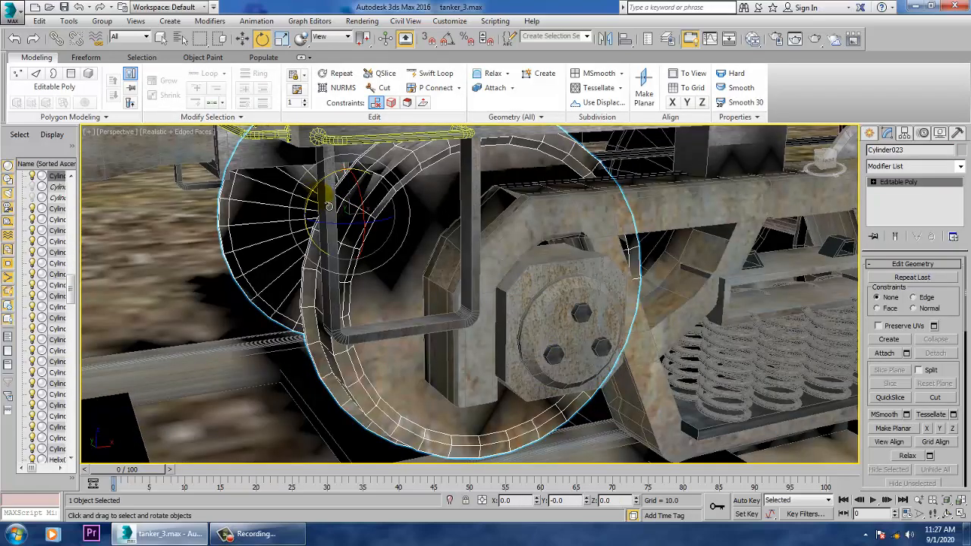
{"action": "left_click_drag", "start_coordinate": [328, 205], "coordinate": [488, 280]}
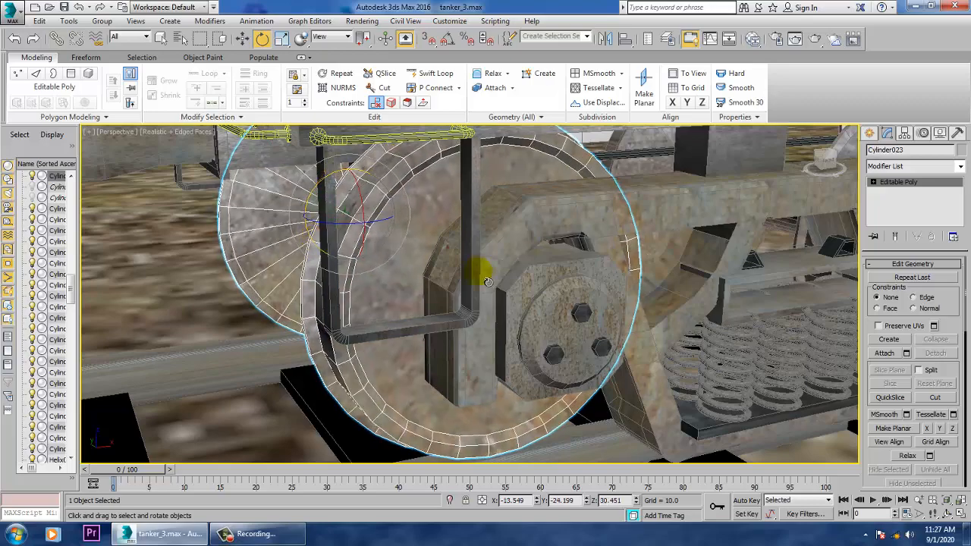
{"action": "scroll", "coordinate": [559, 210], "scroll_direction": "down", "scroll_amount": 10}
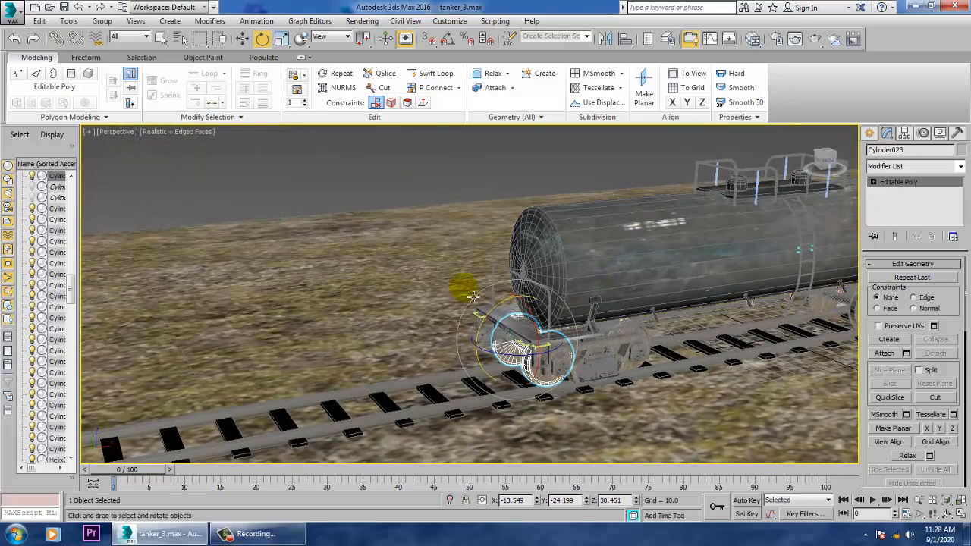
- Attach the three bolts to the front wheel's round hub cap, keeping Do Not Modify Mat IDs or Material
{"action": "scroll", "coordinate": [560, 356], "scroll_direction": "up", "scroll_amount": 6}
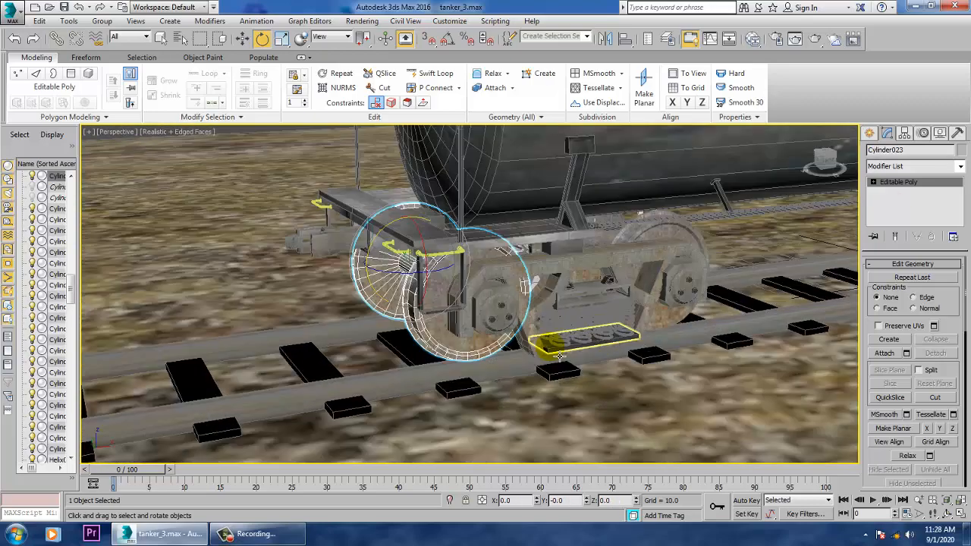
{"action": "scroll", "coordinate": [531, 334], "scroll_direction": "up", "scroll_amount": 8}
{"action": "left_click", "coordinate": [508, 318]}
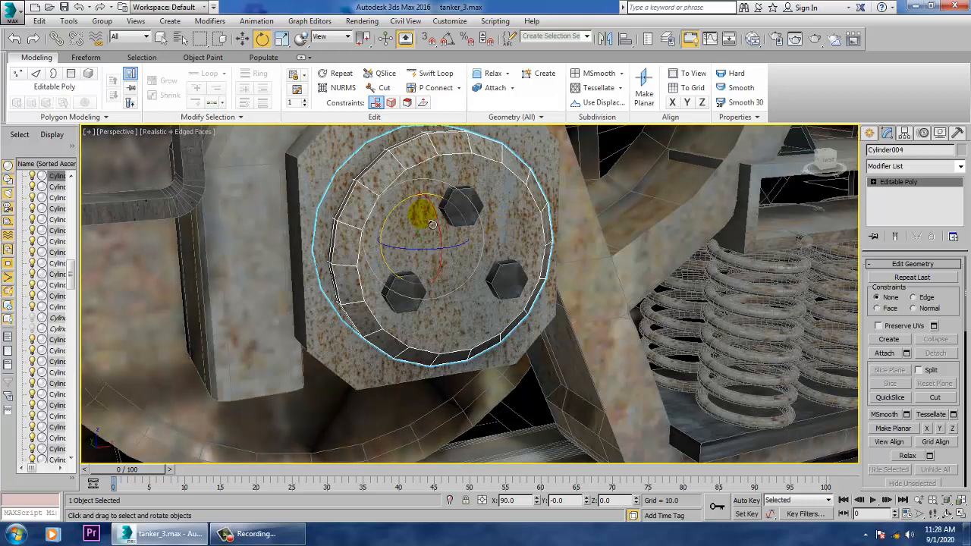
{"action": "left_click", "coordinate": [884, 354]}
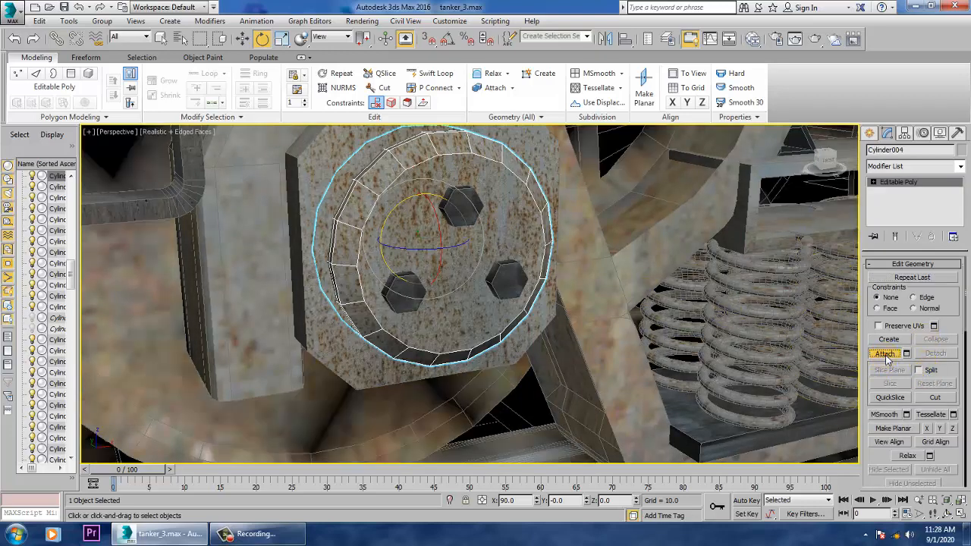
{"action": "left_click", "coordinate": [472, 217]}
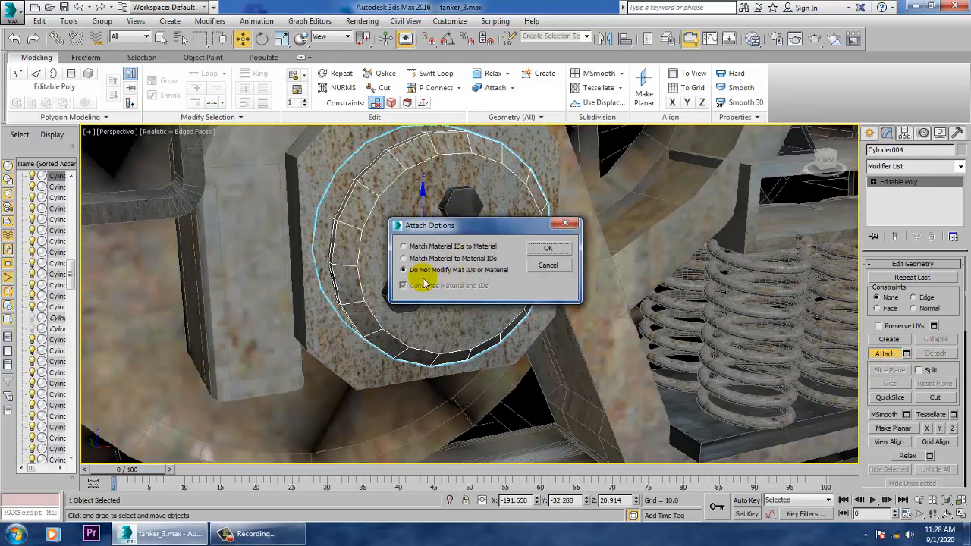
{"action": "left_click", "coordinate": [547, 248]}
{"action": "left_click", "coordinate": [547, 277]}
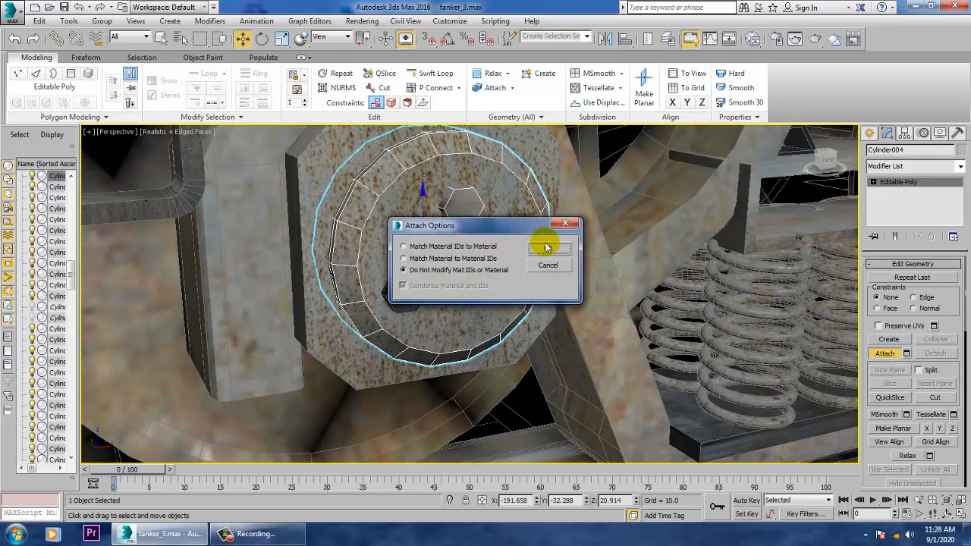
{"action": "left_click", "coordinate": [548, 244]}
{"action": "left_click", "coordinate": [410, 305]}
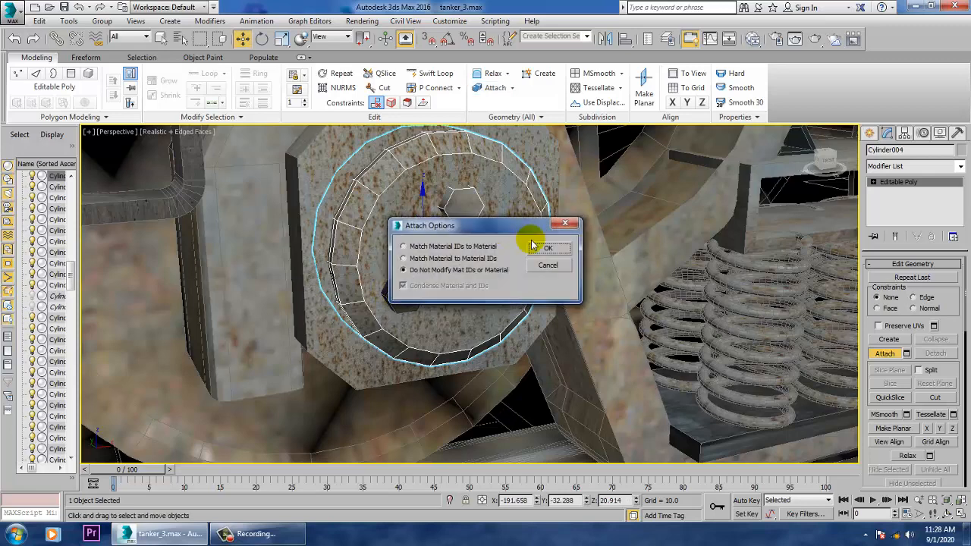
{"action": "left_click", "coordinate": [543, 247]}
{"action": "scroll", "coordinate": [543, 322], "scroll_direction": "down", "scroll_amount": 10}
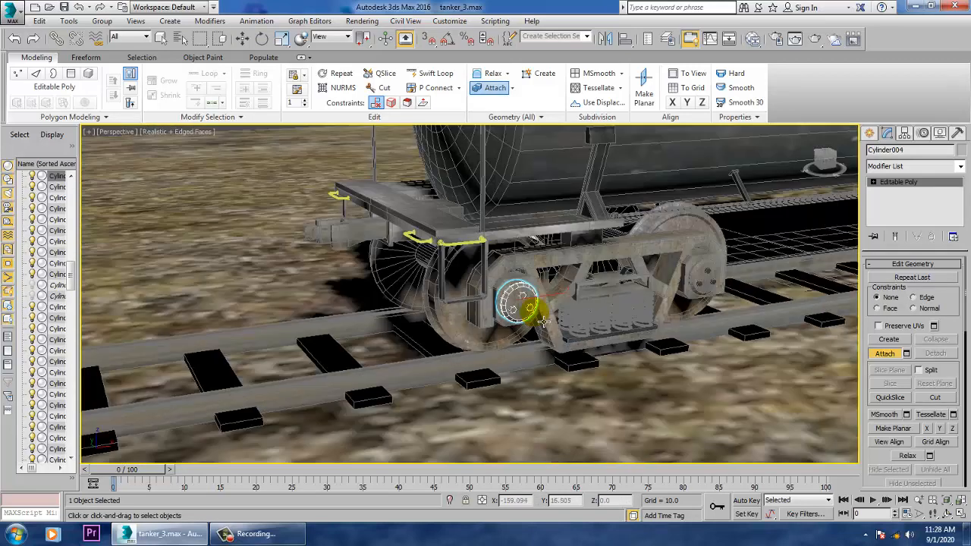
{"action": "key", "text": "w"}
- Attach the three bolts to the hub cap of the same bogie's second wheel, keeping Do Not Modify Mat IDs or Material
{"action": "scroll", "coordinate": [582, 328], "scroll_direction": "up", "scroll_amount": 5}
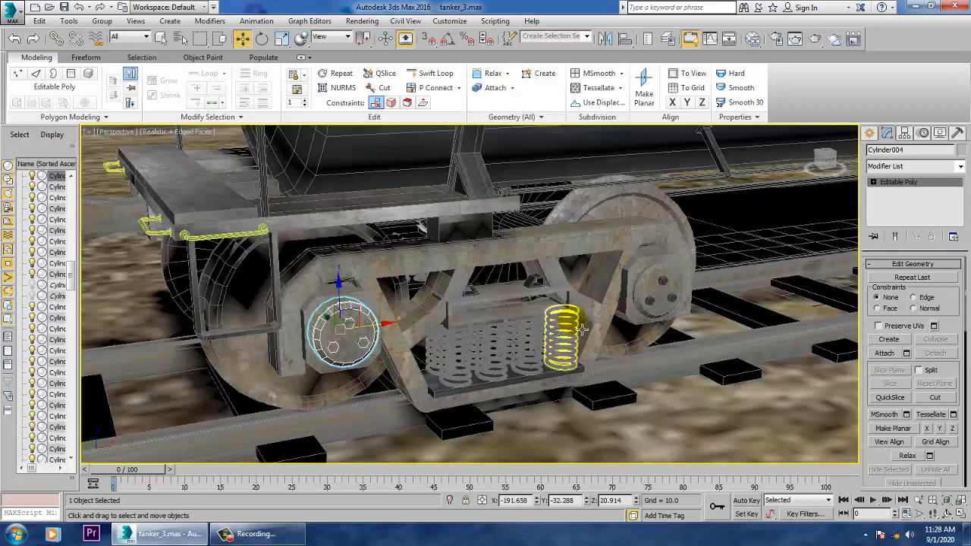
{"action": "middle_click_drag", "start_coordinate": [681, 318], "coordinate": [707, 228], "text": "alt"}
{"action": "middle_click_drag", "start_coordinate": [707, 228], "coordinate": [596, 242]}
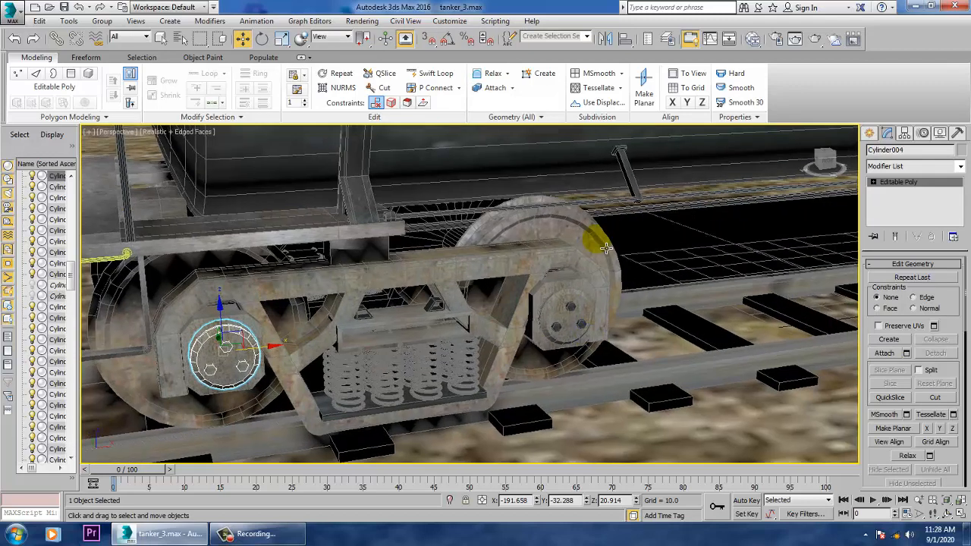
{"action": "scroll", "coordinate": [599, 250], "scroll_direction": "up", "scroll_amount": 5}
{"action": "left_click", "coordinate": [577, 362]}
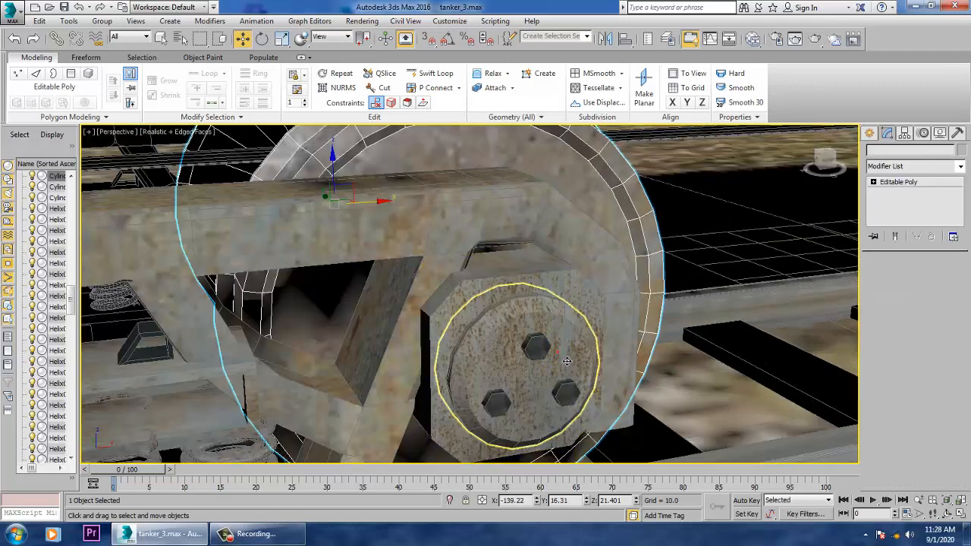
{"action": "left_click", "coordinate": [436, 73]}
{"action": "left_click", "coordinate": [885, 354]}
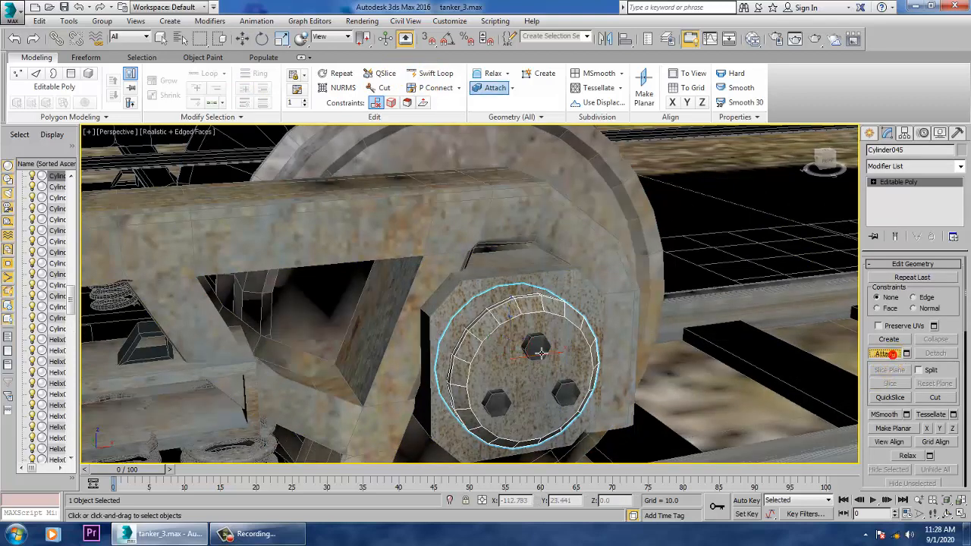
{"action": "left_click", "coordinate": [535, 345]}
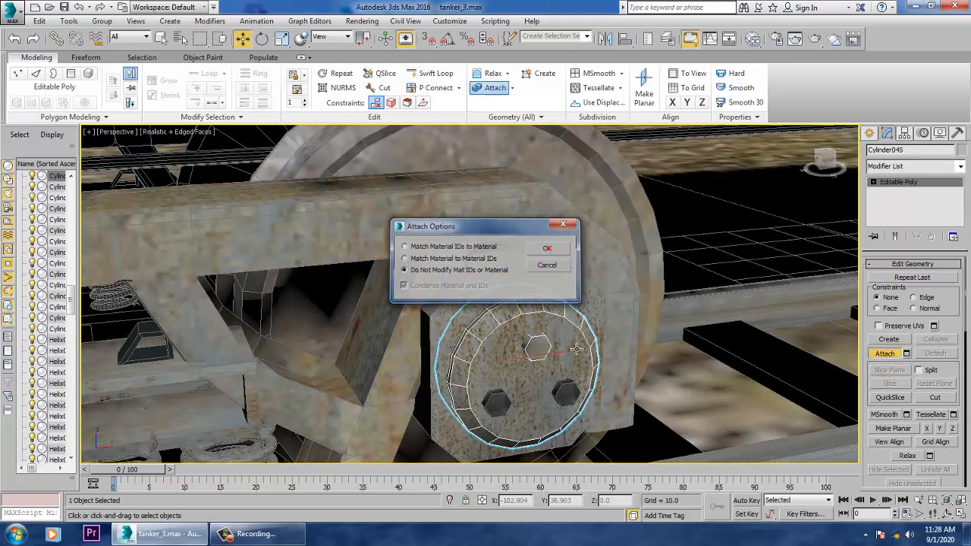
{"action": "left_click", "coordinate": [554, 251]}
{"action": "left_click", "coordinate": [581, 394]}
{"action": "left_click", "coordinate": [554, 251]}
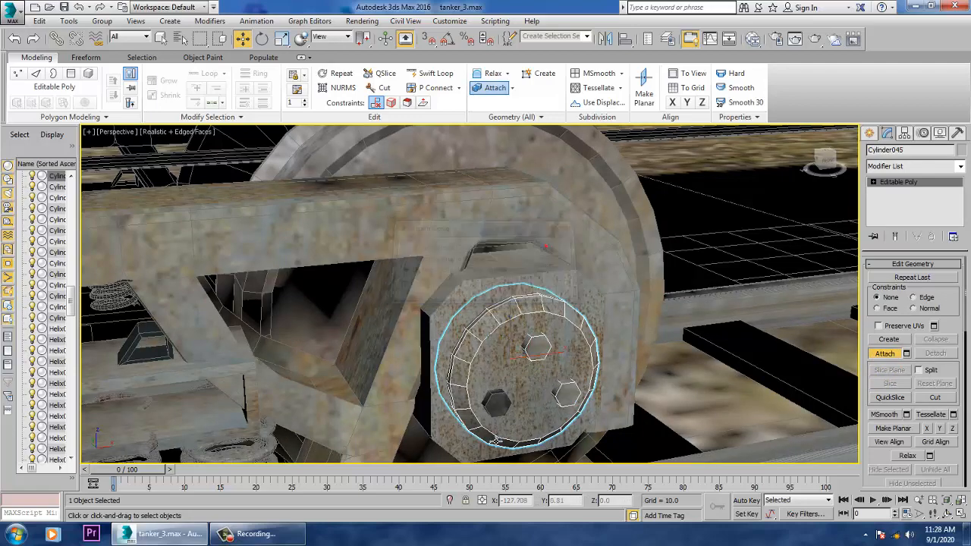
{"action": "left_click", "coordinate": [507, 415]}
{"action": "left_click", "coordinate": [555, 251]}
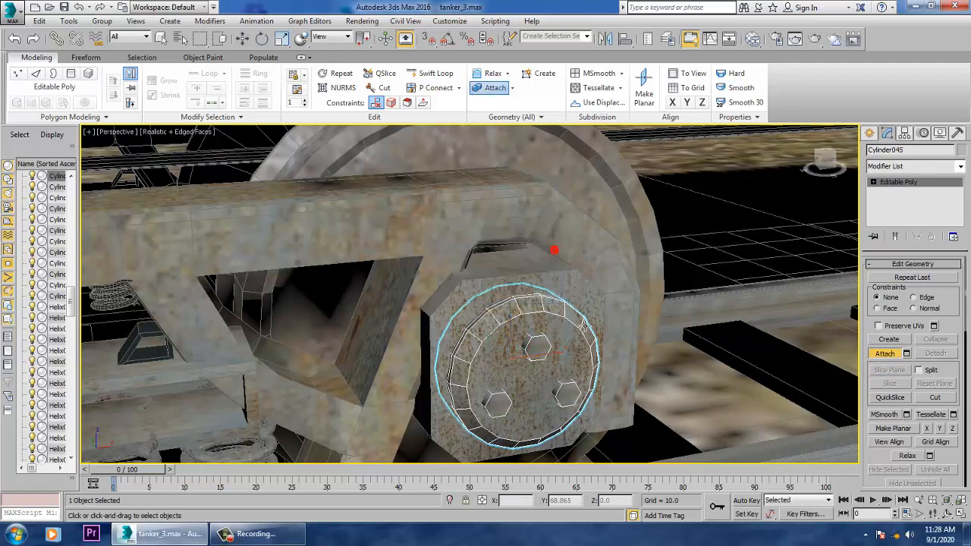
- Leave Attach mode and clone the plate behind the opposite bogie's inner hub cap as one copy
{"action": "middle_click_drag", "start_coordinate": [554, 252], "coordinate": [304, 379], "text": "alt"}
{"action": "scroll", "coordinate": [610, 339], "scroll_direction": "down", "scroll_amount": 5}
{"action": "middle_click_drag", "start_coordinate": [657, 324], "coordinate": [403, 393]}
{"action": "scroll", "coordinate": [403, 392], "scroll_direction": "up", "scroll_amount": 2}
{"action": "left_click", "coordinate": [920, 182]}
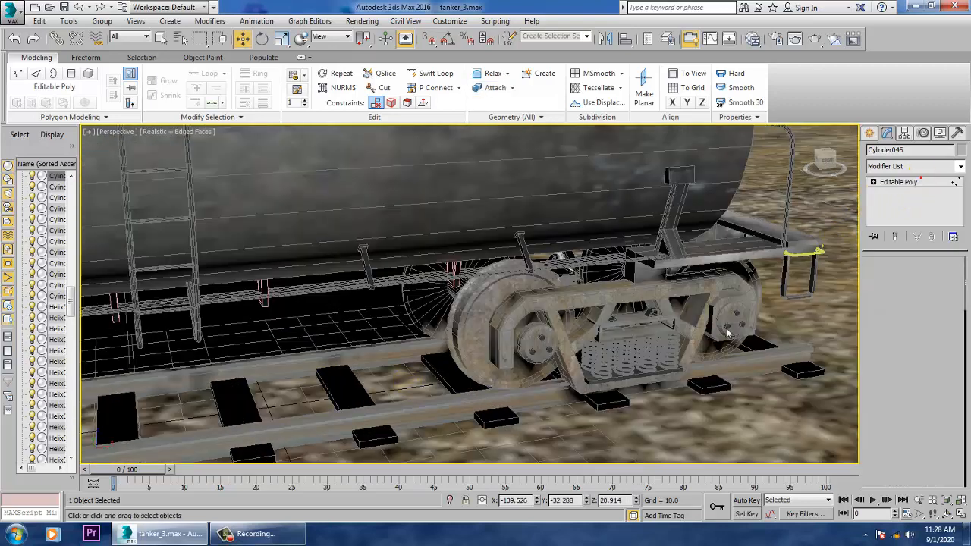
{"action": "left_click", "coordinate": [911, 183]}
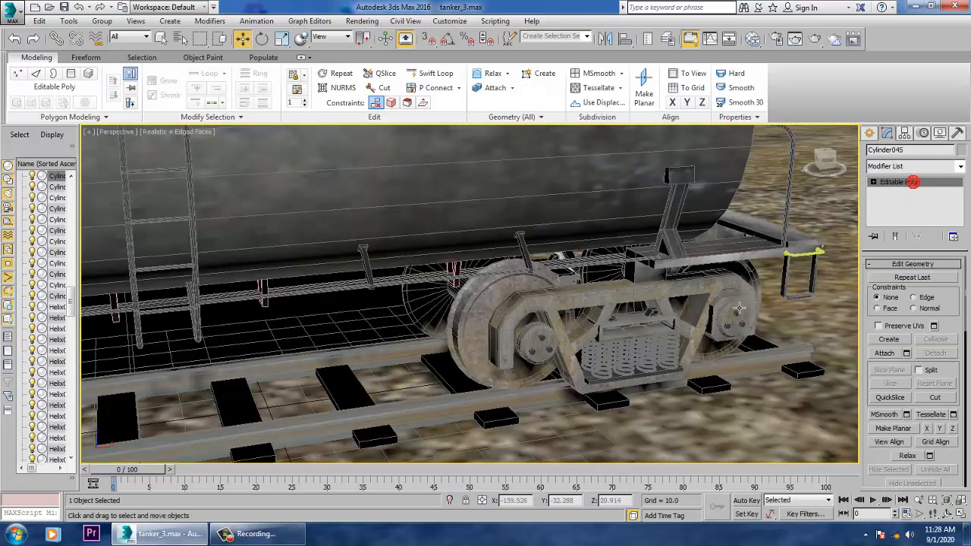
{"action": "left_click", "coordinate": [755, 315]}
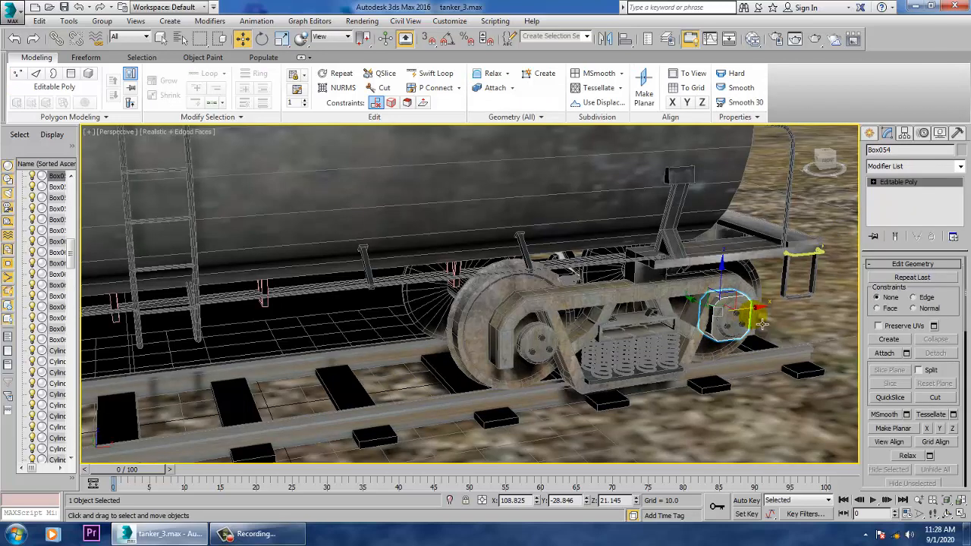
{"action": "left_click", "coordinate": [761, 322]}
{"action": "left_click", "coordinate": [535, 343]}
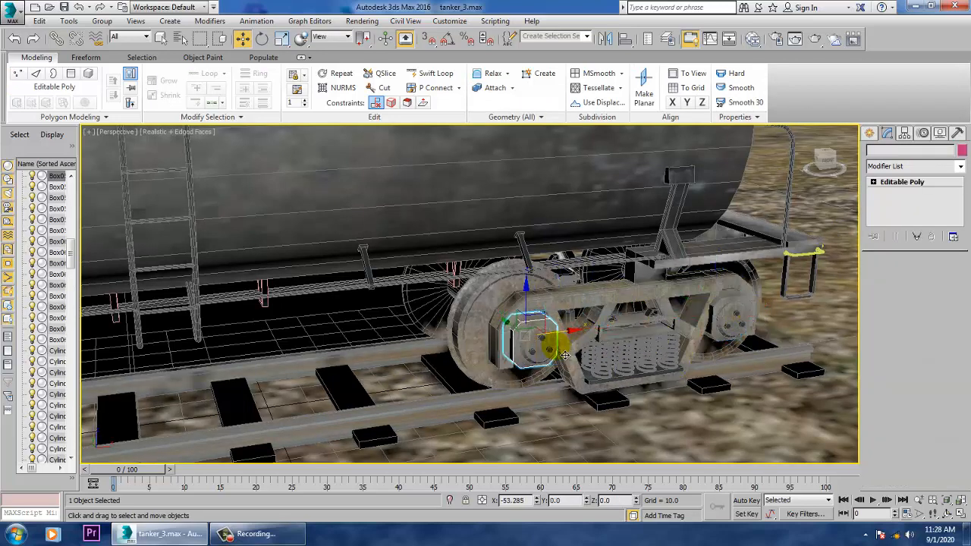
{"action": "left_click_drag", "start_coordinate": [572, 355], "coordinate": [570, 365], "text": "shift"}
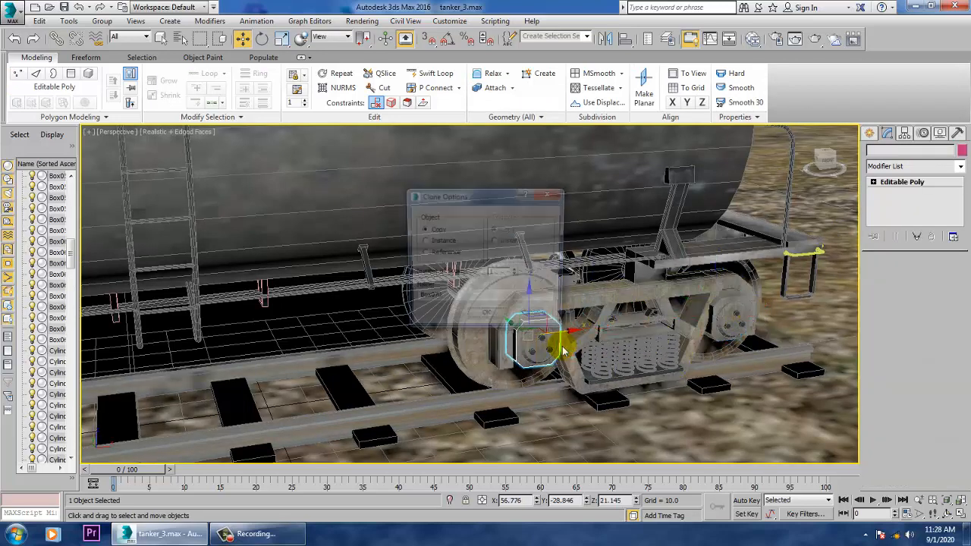
{"action": "left_click", "coordinate": [494, 318]}
- Attach the three bolts to the opposite bogie's inner hub cap, keeping Do Not Modify Mat IDs or Material
{"action": "key", "text": "z"}
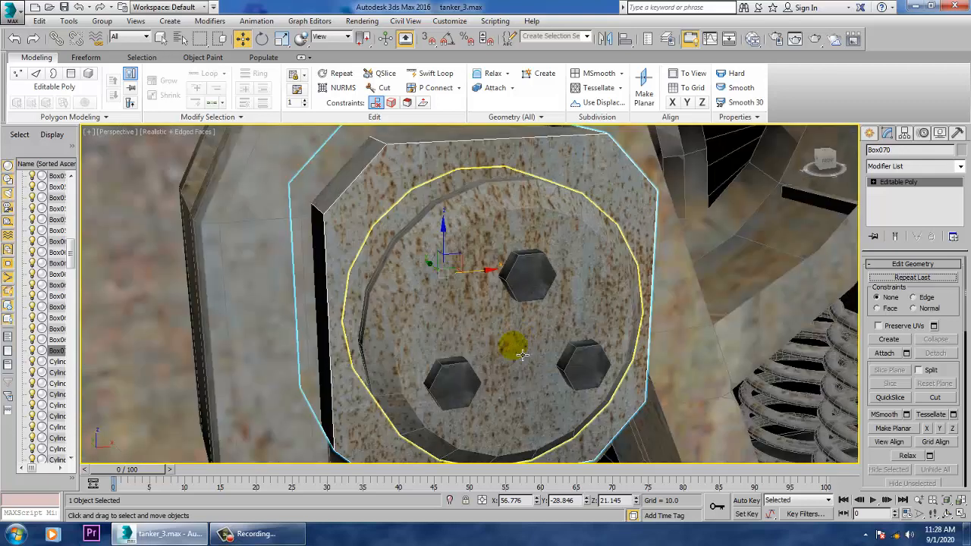
{"action": "left_click", "coordinate": [505, 292]}
{"action": "left_click", "coordinate": [528, 323]}
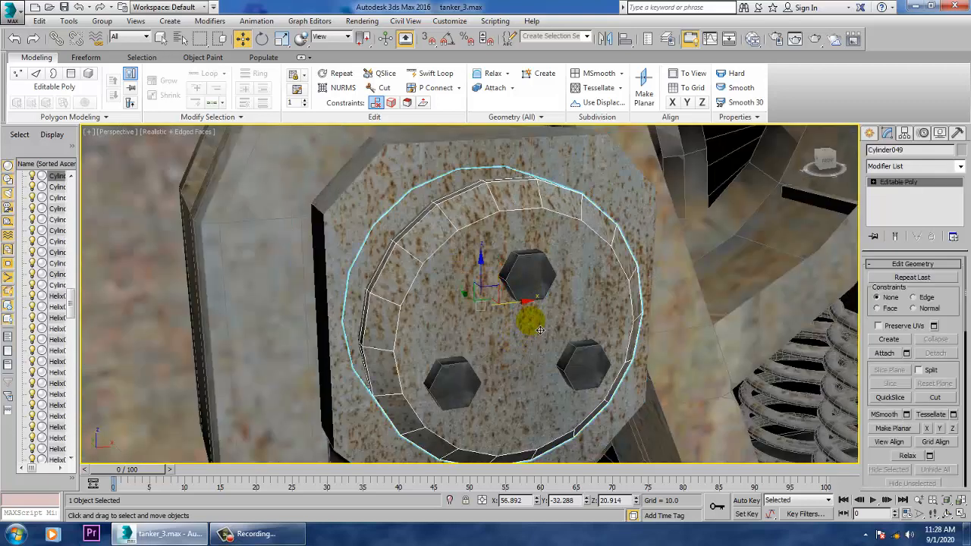
{"action": "left_click", "coordinate": [889, 356]}
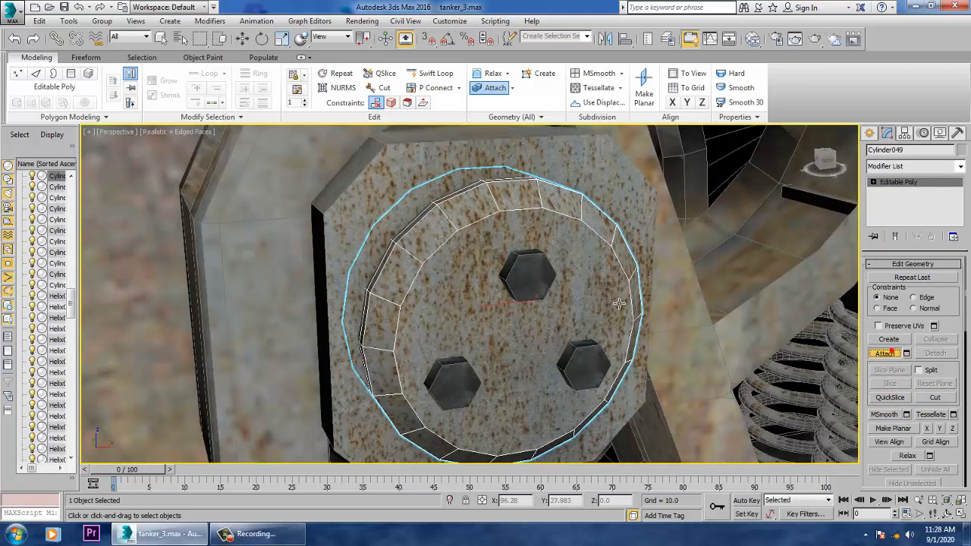
{"action": "left_click", "coordinate": [531, 281]}
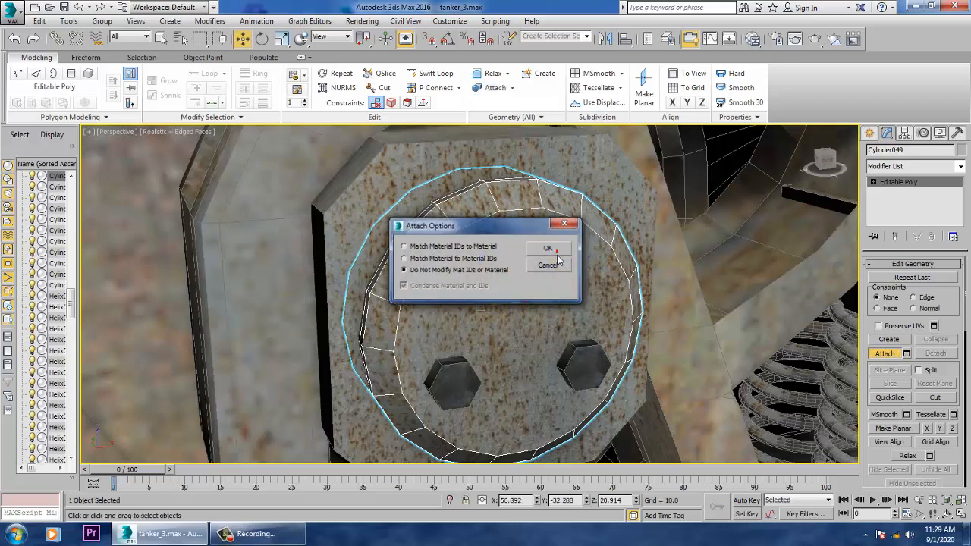
{"action": "left_click", "coordinate": [549, 250]}
{"action": "left_click", "coordinate": [585, 369]}
{"action": "left_click", "coordinate": [549, 251]}
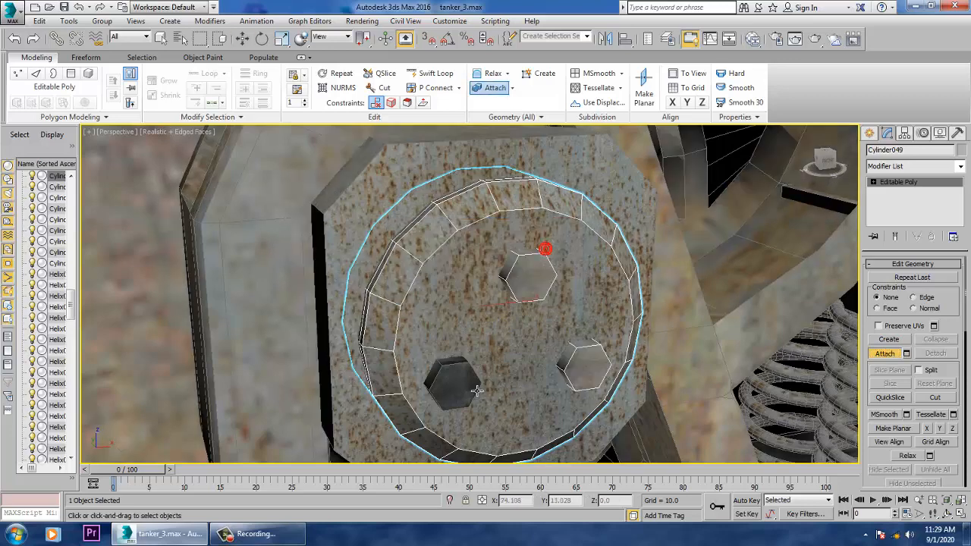
{"action": "left_click", "coordinate": [525, 299]}
{"action": "left_click", "coordinate": [549, 249]}
{"action": "scroll", "coordinate": [642, 337], "scroll_direction": "down", "scroll_amount": 5}
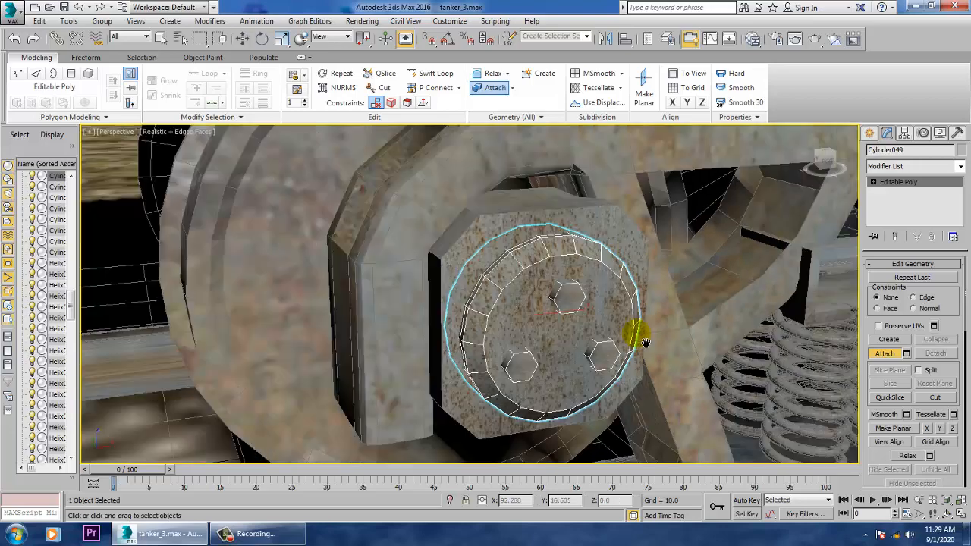
- Attach the three bolts to the opposite bogie's outer hub cap, keeping Do Not Modify Mat IDs or Material, and leave Attach mode
{"action": "middle_click_drag", "start_coordinate": [711, 310], "coordinate": [470, 349]}
{"action": "middle_click_drag", "start_coordinate": [759, 288], "coordinate": [446, 301]}
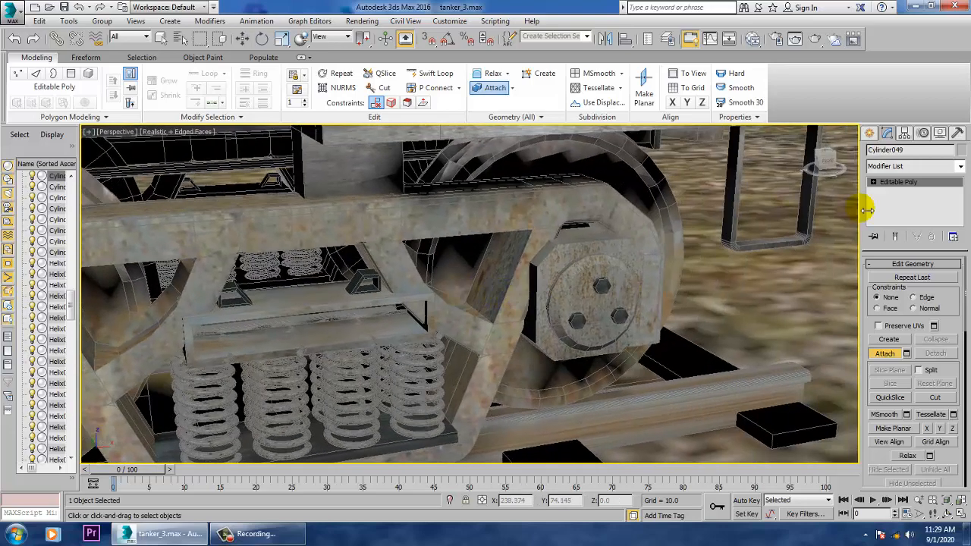
{"action": "left_click", "coordinate": [938, 183]}
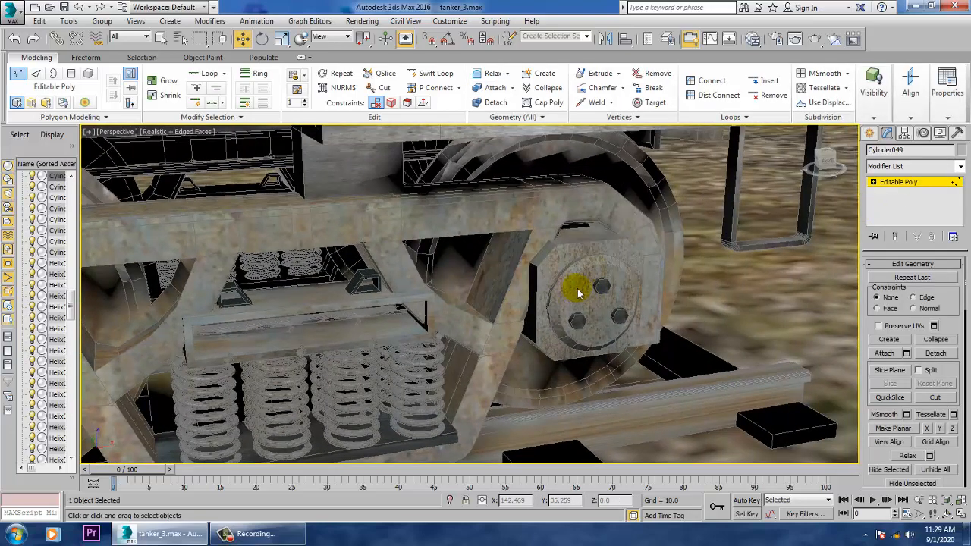
{"action": "left_click", "coordinate": [916, 183]}
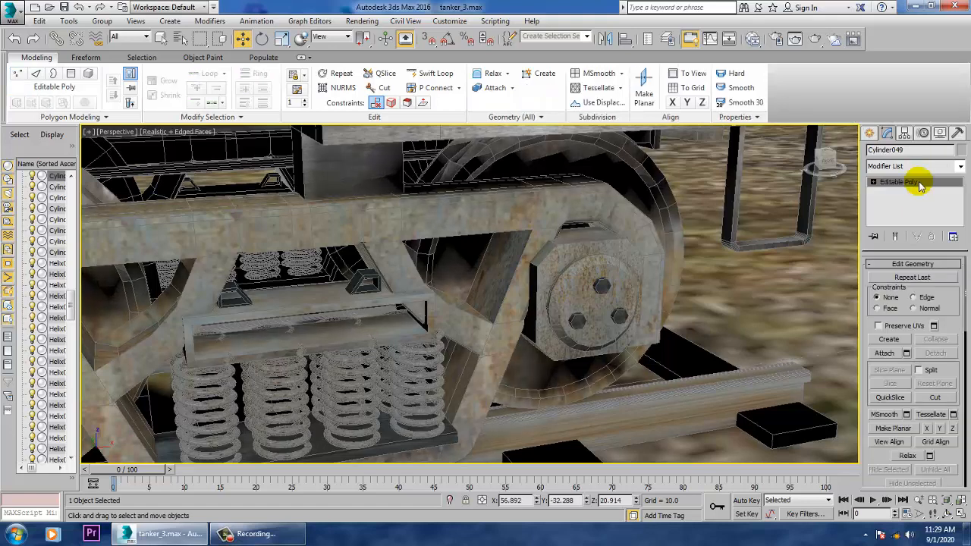
{"action": "left_click", "coordinate": [588, 300]}
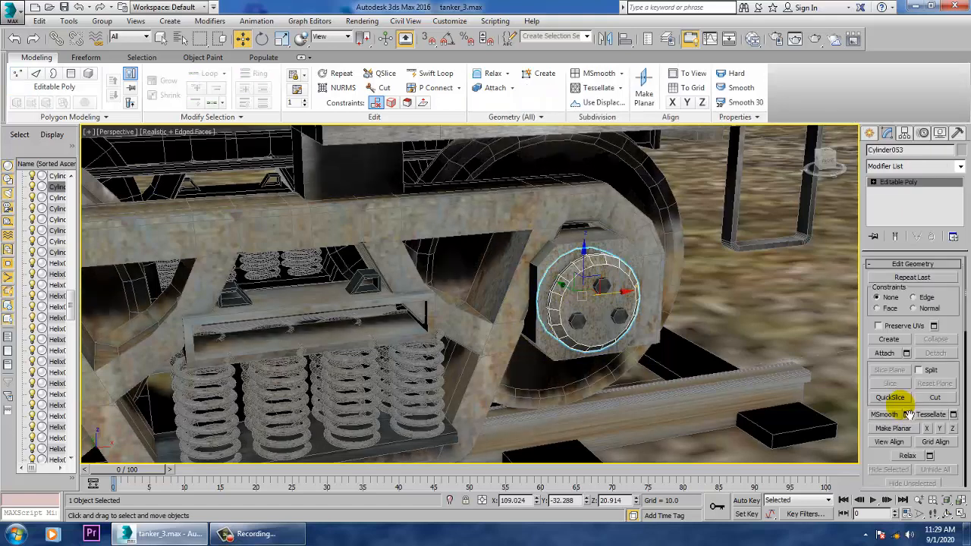
{"action": "left_click", "coordinate": [886, 353]}
{"action": "left_click", "coordinate": [612, 296]}
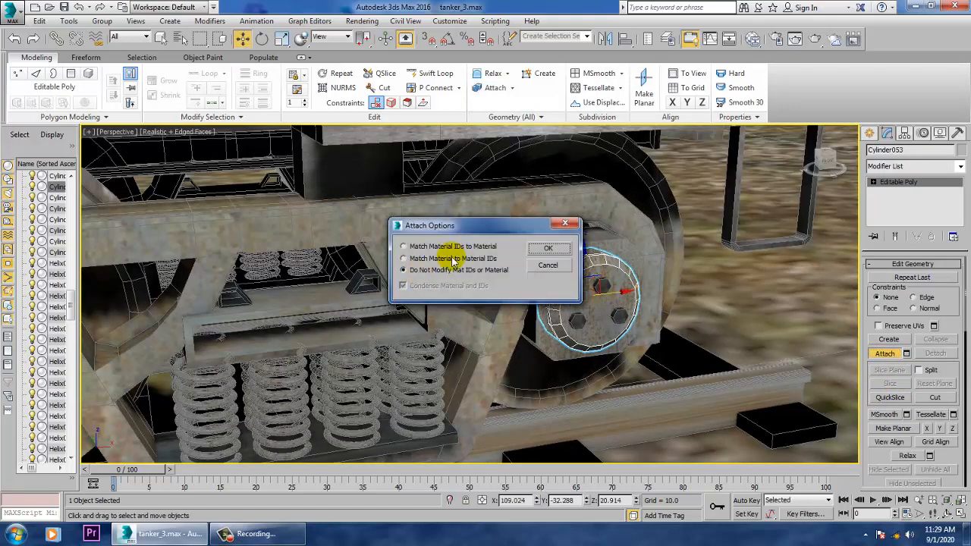
{"action": "left_click", "coordinate": [551, 249]}
{"action": "left_click", "coordinate": [619, 318]}
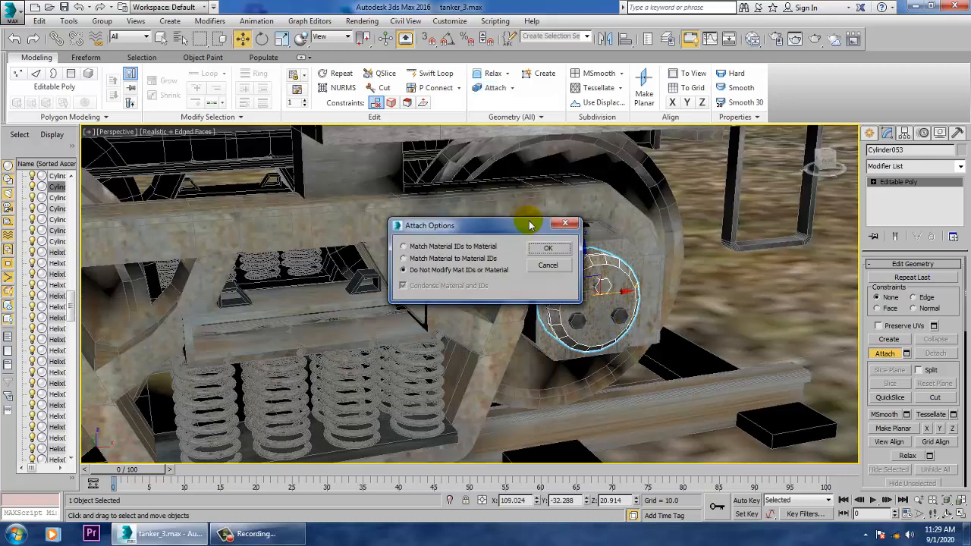
{"action": "left_click", "coordinate": [551, 248]}
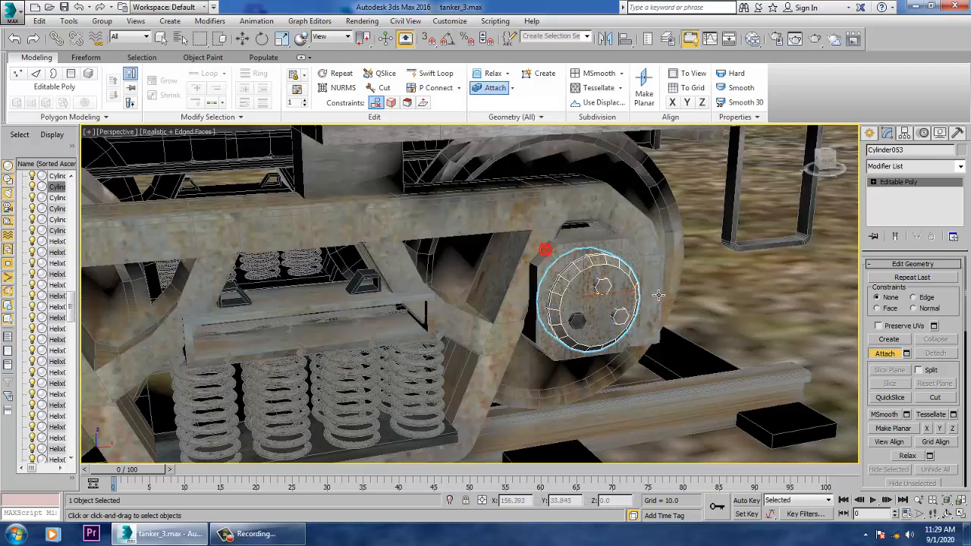
{"action": "left_click", "coordinate": [581, 334]}
{"action": "left_click", "coordinate": [550, 249]}
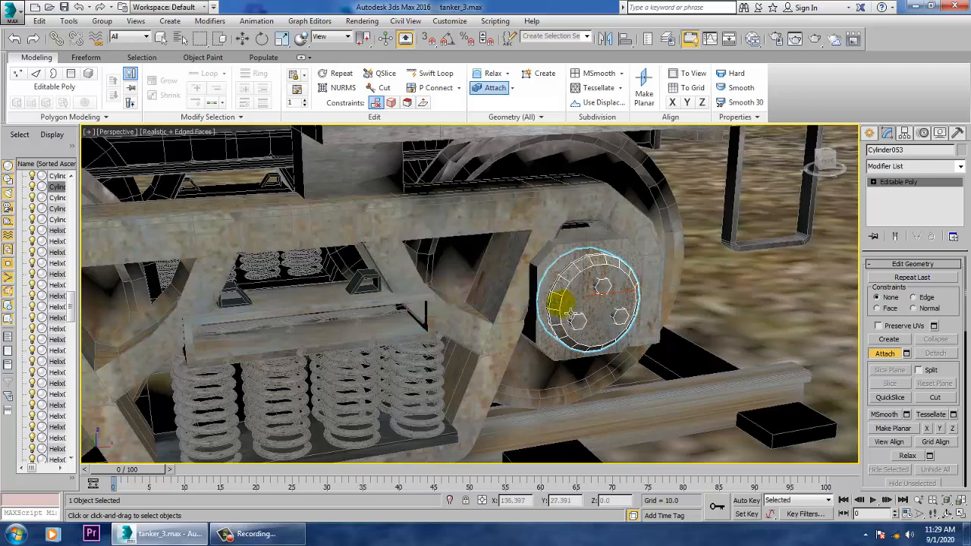
{"action": "scroll", "coordinate": [573, 311], "scroll_direction": "down", "scroll_amount": 5}
{"action": "key", "text": "w"}
- In the Front view, draw an upright rectangle spline beyond the tanker's coupler, centred at about X -244, Z 22
{"action": "middle_click_drag", "start_coordinate": [516, 310], "coordinate": [740, 313]}
{"action": "scroll", "coordinate": [677, 340], "scroll_direction": "down", "scroll_amount": 4}
{"action": "middle_click_drag", "start_coordinate": [677, 340], "coordinate": [691, 328]}
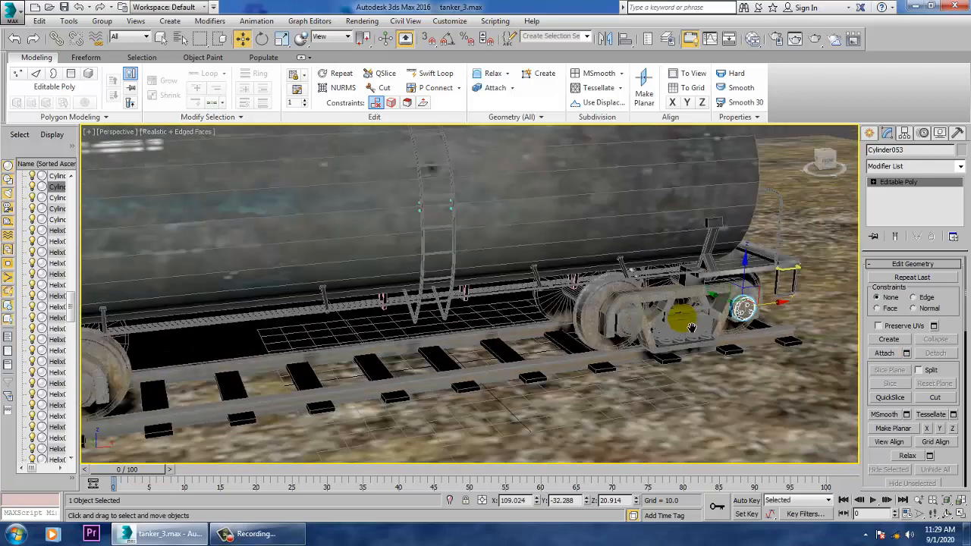
{"action": "scroll", "coordinate": [691, 328], "scroll_direction": "down", "scroll_amount": 4}
{"action": "key", "text": "alt+w"}
{"action": "right_click", "coordinate": [850, 241]}
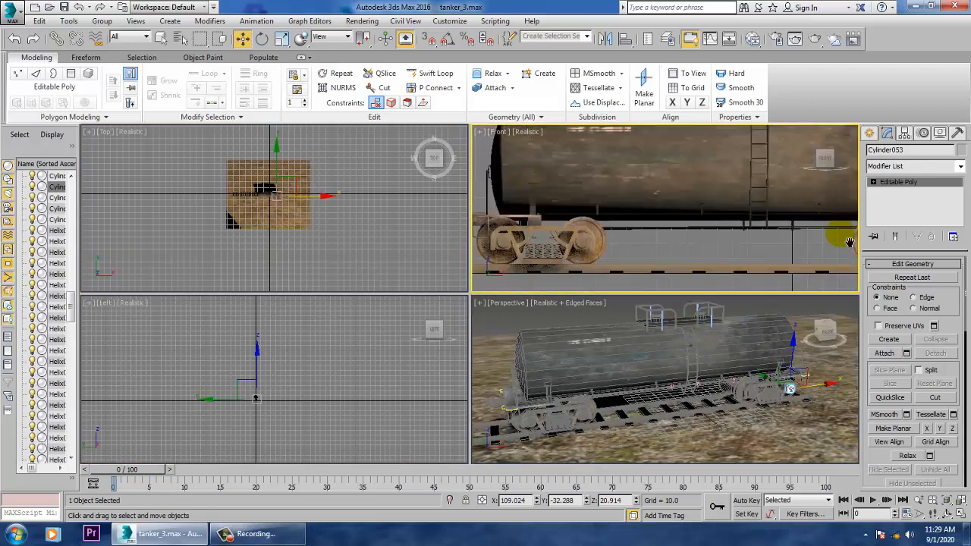
{"action": "key", "text": "alt+w"}
{"action": "scroll", "coordinate": [569, 285], "scroll_direction": "down", "scroll_amount": 2}
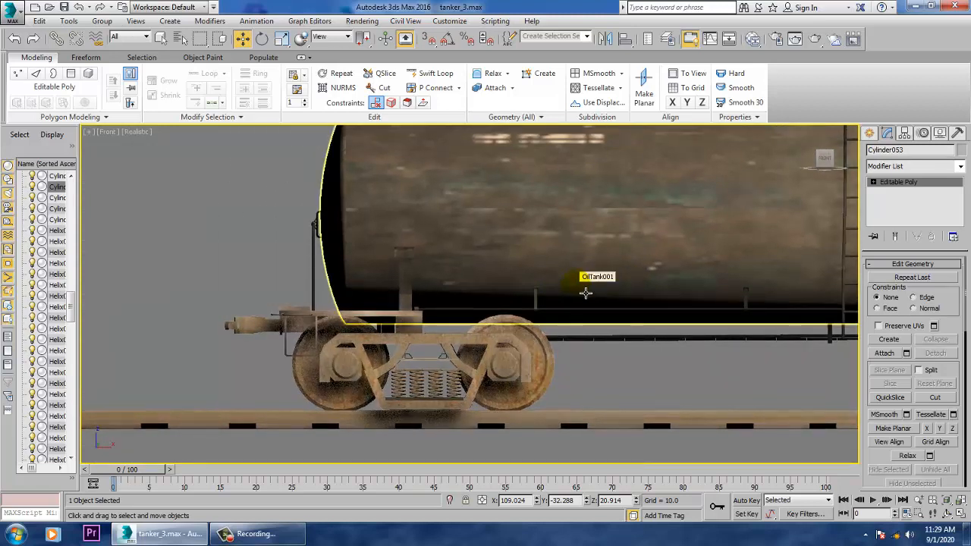
{"action": "left_click", "coordinate": [870, 133]}
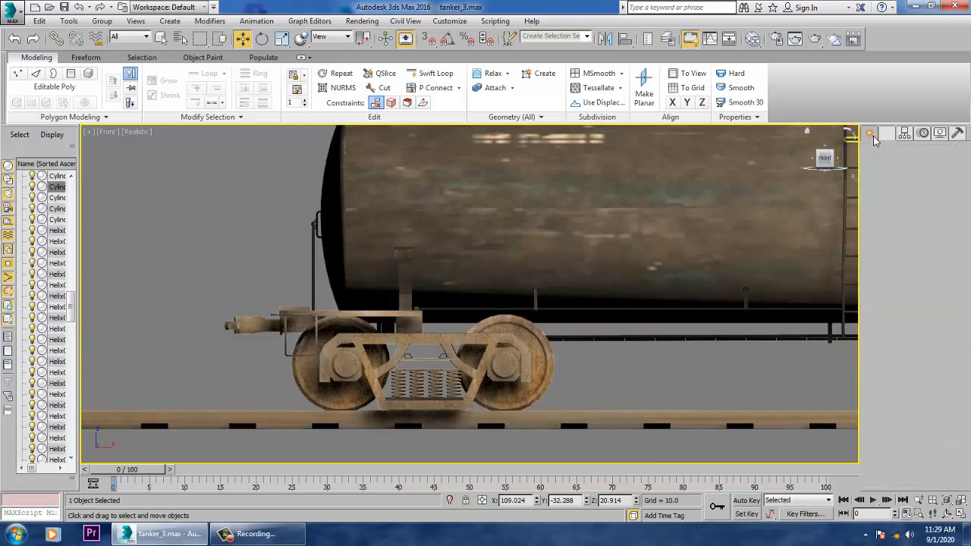
{"action": "left_click", "coordinate": [888, 153]}
{"action": "left_click", "coordinate": [939, 220]}
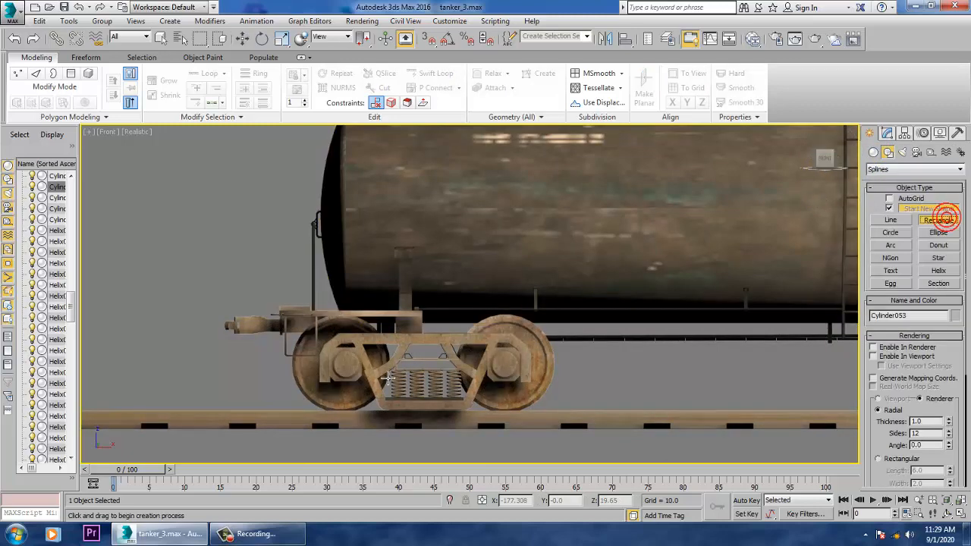
{"action": "middle_click_drag", "start_coordinate": [382, 377], "coordinate": [634, 378]}
{"action": "left_click_drag", "start_coordinate": [424, 326], "coordinate": [462, 401]}
{"action": "key", "text": "w"}
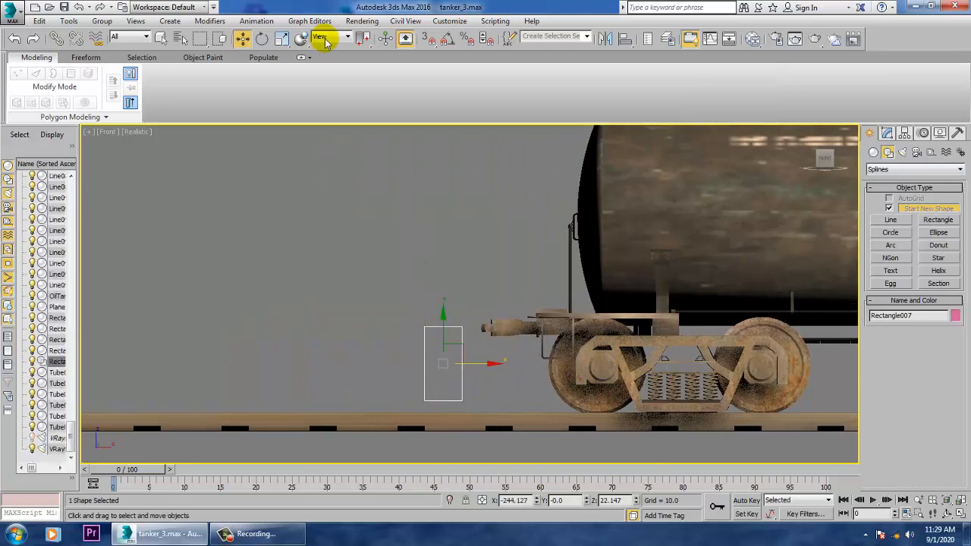
- Clone the rectangle rotated 90 degrees with Angle Snap on, so the two shapes form a cross
{"action": "left_click", "coordinate": [448, 39]}
{"action": "key", "text": "e"}
{"action": "mouse_move", "coordinate": [492, 350]}
{"action": "left_mouse_down", "text": "shift"}
{"action": "mouse_move", "coordinate": [503, 363]}
{"action": "mouse_move", "coordinate": [491, 356]}
{"action": "left_mouse_up", "text": "shift"}
{"action": "left_click", "coordinate": [486, 318]}
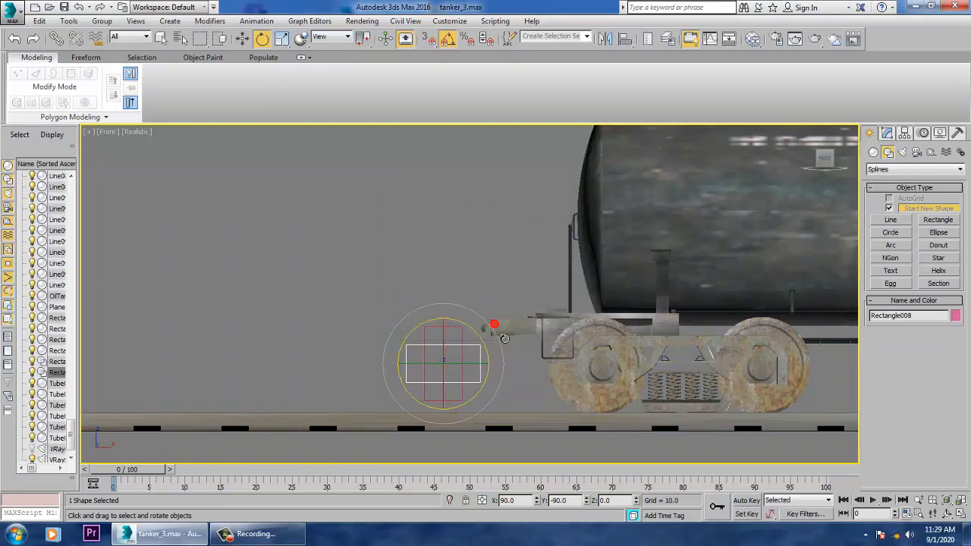
{"action": "key", "text": "w"}
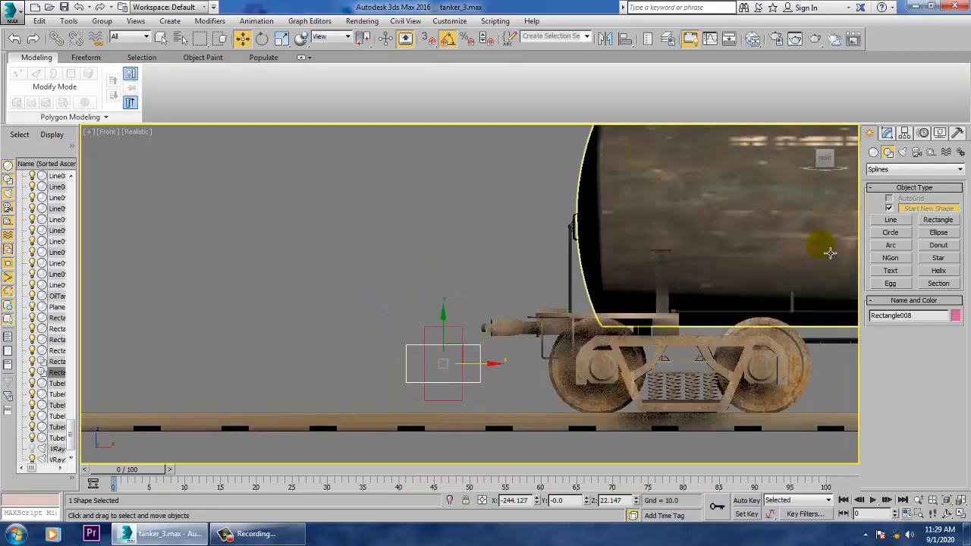
- Select both overlapping rectangles and convert them to editable splines
{"action": "left_click", "coordinate": [887, 133]}
{"action": "left_click_drag", "start_coordinate": [890, 431], "coordinate": [895, 408]}
{"action": "left_click_drag", "start_coordinate": [419, 404], "coordinate": [442, 351]}
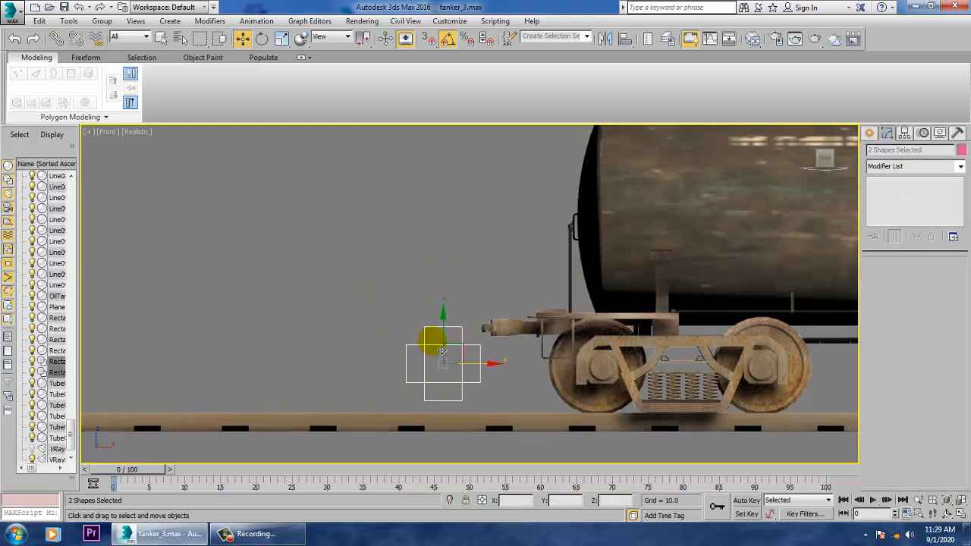
{"action": "right_click", "coordinate": [499, 335]}
{"action": "mouse_move", "coordinate": [485, 457]}
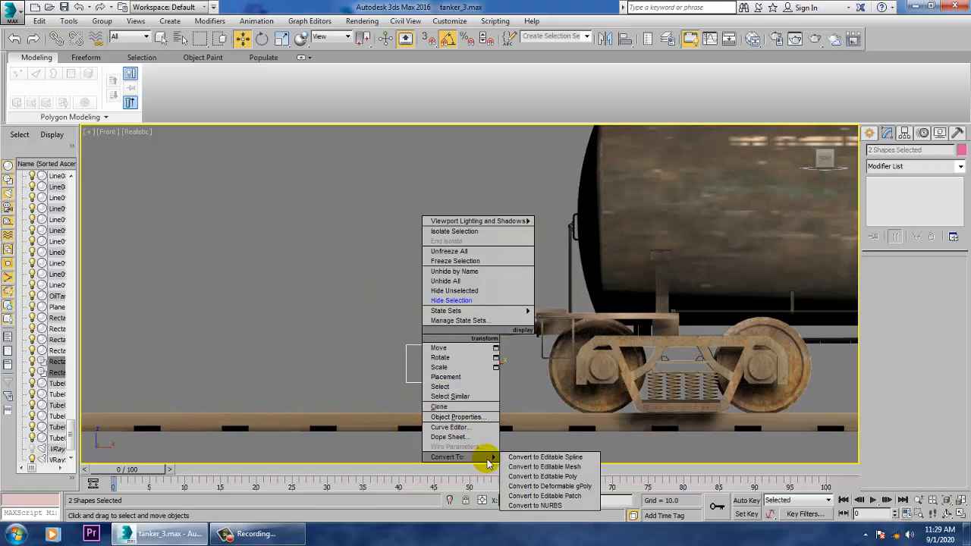
{"action": "left_click", "coordinate": [568, 477]}
{"action": "left_click", "coordinate": [402, 253]}
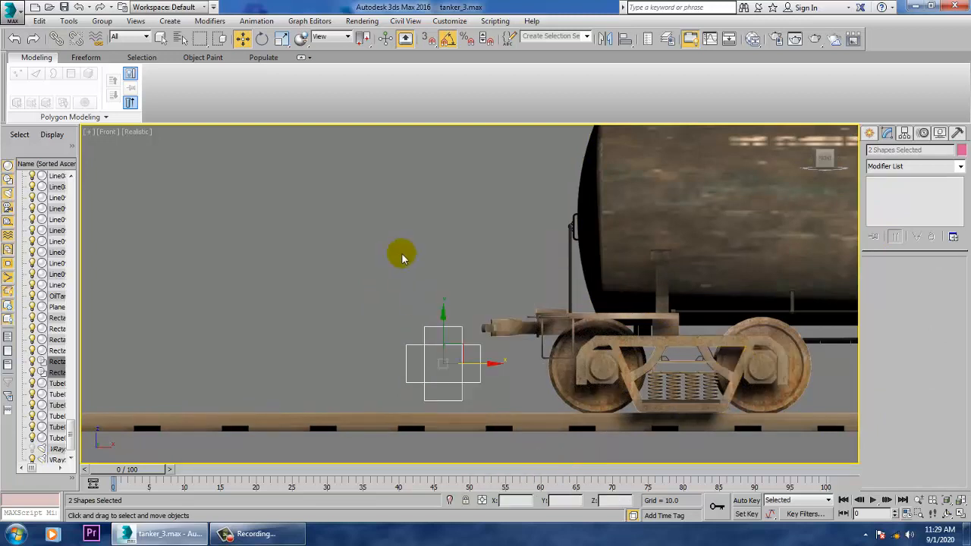
- Attach the horizontal rectangle to the upright rectangle spline and leave Attach mode
{"action": "left_click", "coordinate": [424, 364]}
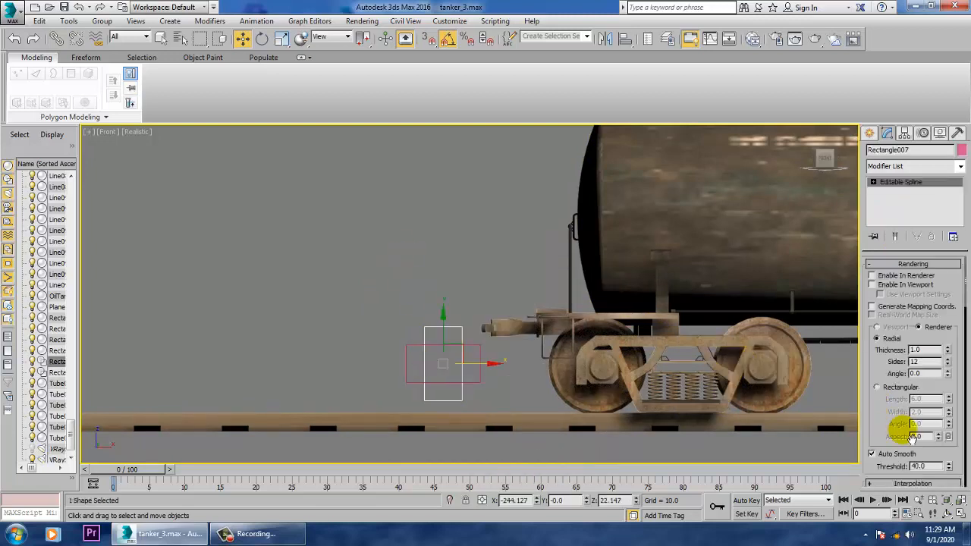
{"action": "left_click_drag", "start_coordinate": [897, 430], "coordinate": [903, 124]}
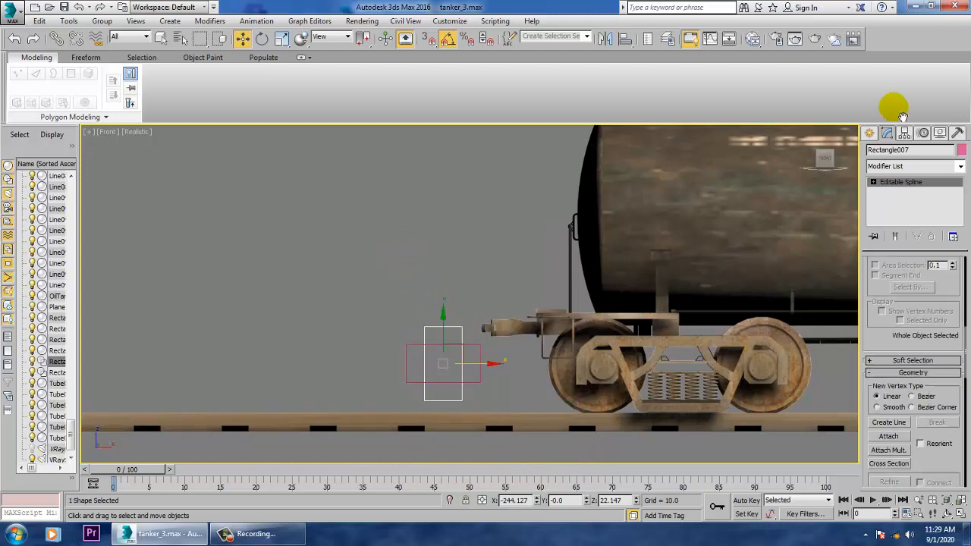
{"action": "left_click", "coordinate": [889, 429]}
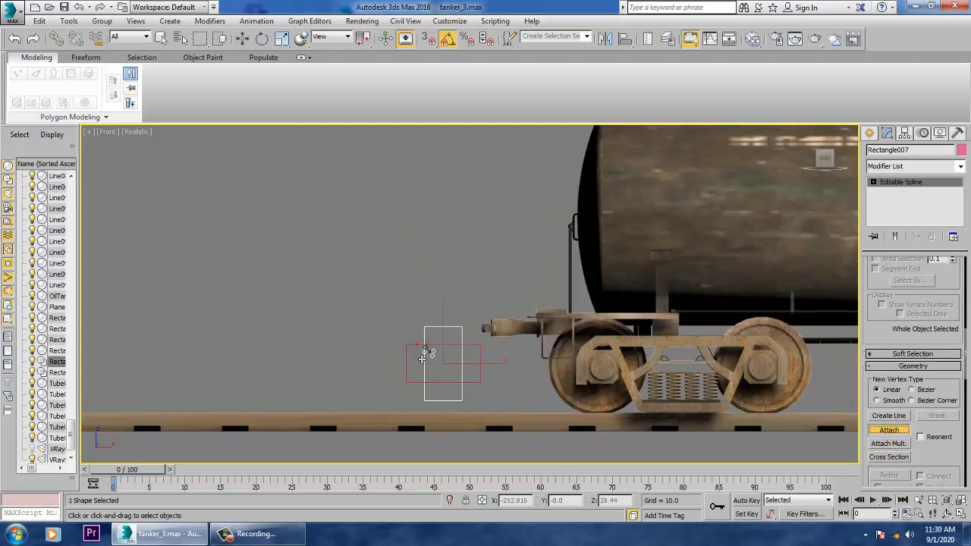
{"action": "left_click", "coordinate": [418, 346]}
{"action": "right_click", "coordinate": [417, 346]}
- At Spline level, combine the two rectangles into one cross outline with a Boolean Union
{"action": "left_click", "coordinate": [874, 182]}
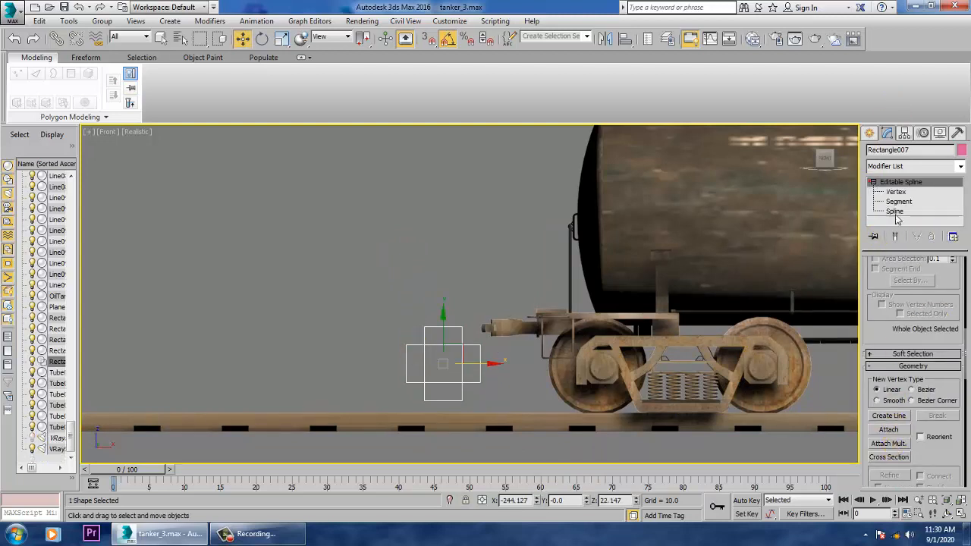
{"action": "left_click", "coordinate": [895, 211]}
{"action": "left_click", "coordinate": [458, 357]}
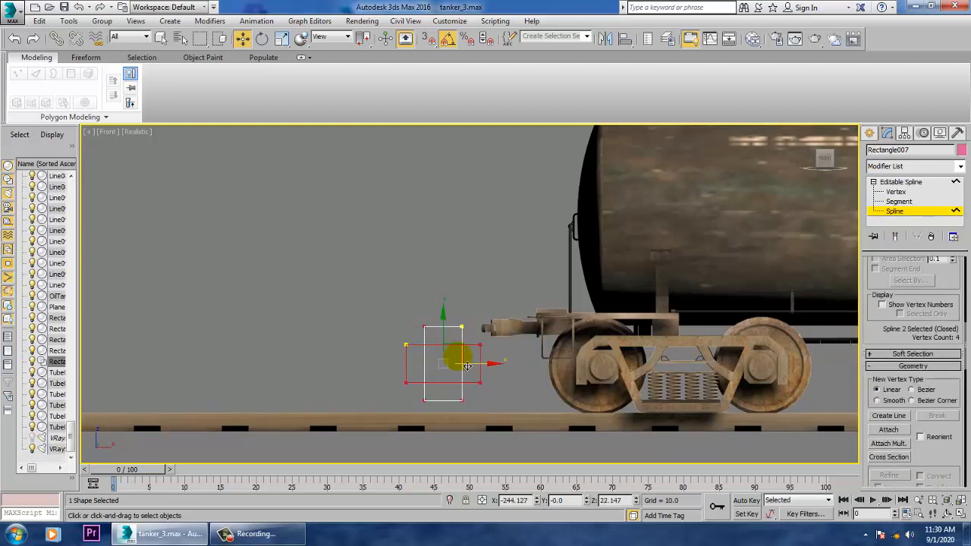
{"action": "scroll", "coordinate": [931, 448], "scroll_direction": "down", "scroll_amount": 10}
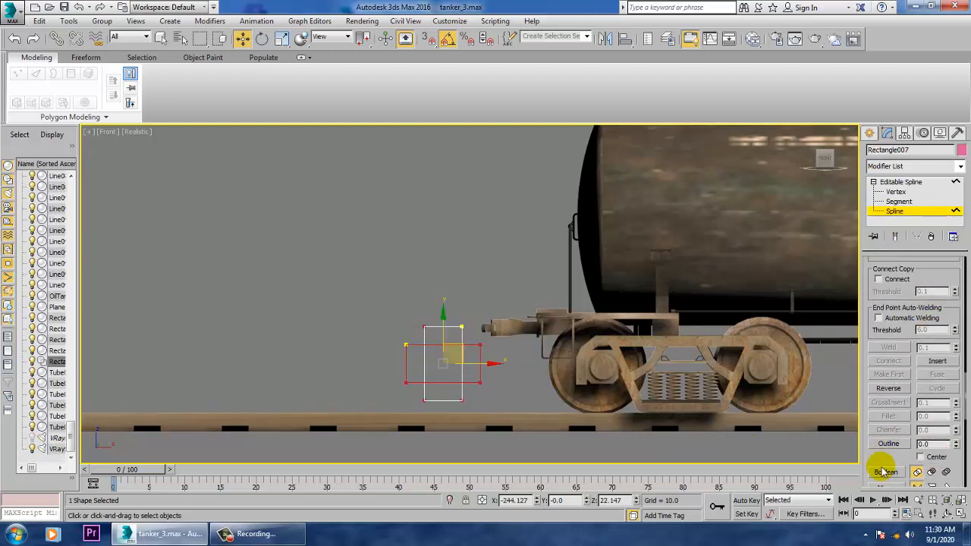
{"action": "left_click", "coordinate": [888, 472]}
{"action": "left_click", "coordinate": [430, 350]}
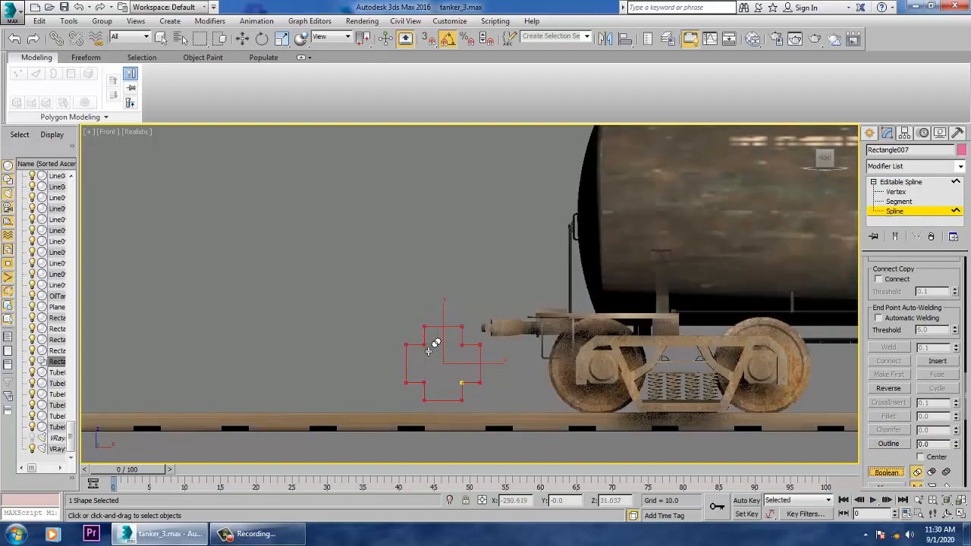
{"action": "key", "text": "w"}
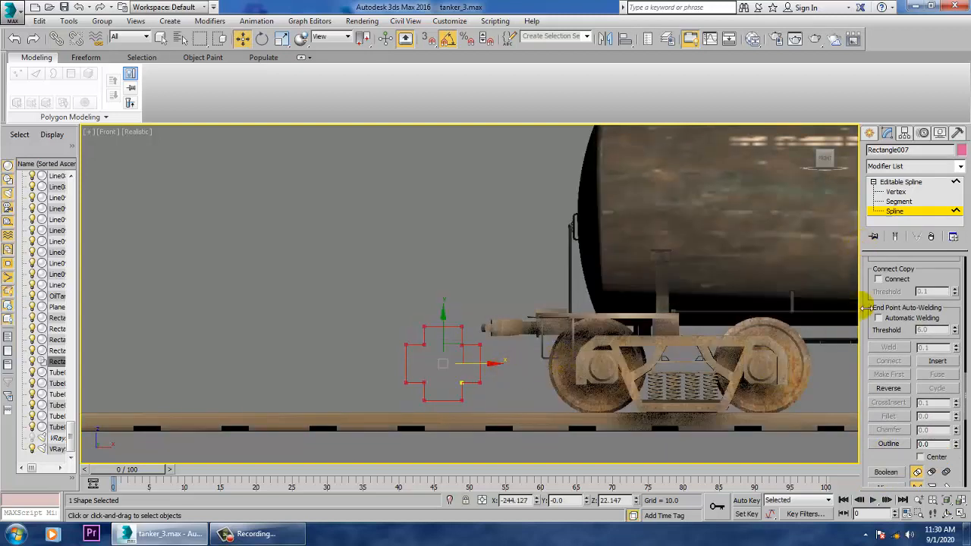
- Turn on Enable In Viewport for the cross spline and show it in the Perspective view
{"action": "left_click_drag", "start_coordinate": [933, 271], "coordinate": [903, 501]}
{"action": "left_click_drag", "start_coordinate": [914, 284], "coordinate": [903, 422]}
{"action": "left_click_drag", "start_coordinate": [879, 325], "coordinate": [889, 486]}
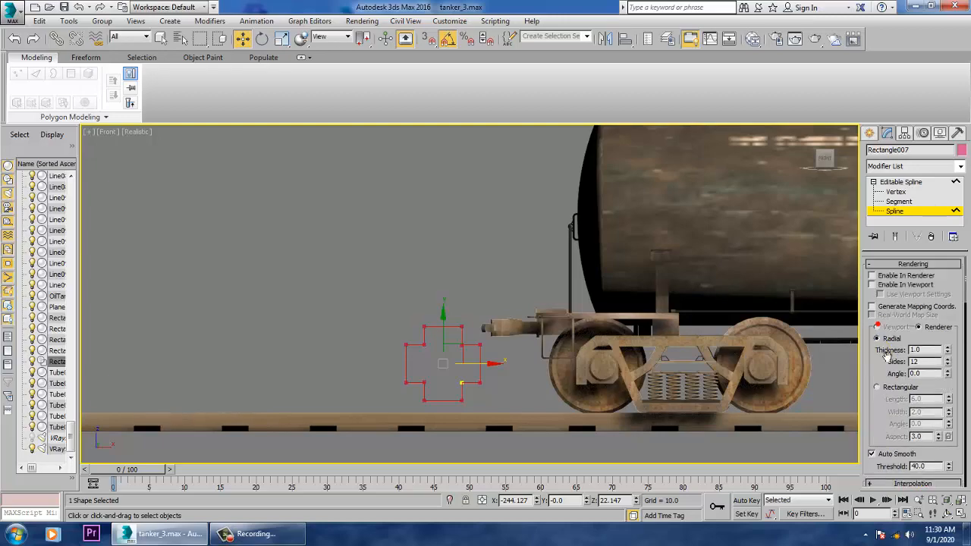
{"action": "left_click", "coordinate": [896, 285]}
{"action": "key", "text": "alt+w"}
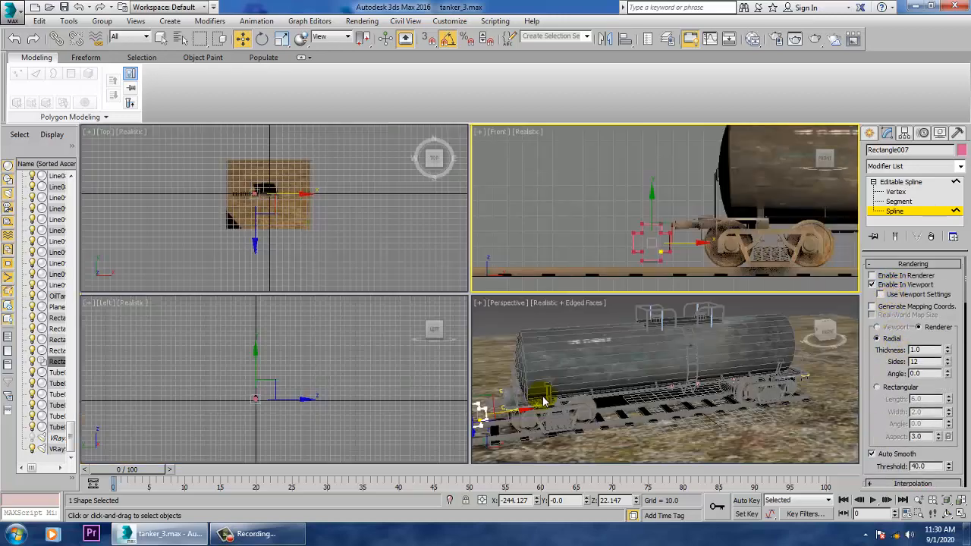
{"action": "right_click", "coordinate": [651, 398]}
{"action": "key", "text": "alt+w"}
{"action": "middle_click_drag", "start_coordinate": [349, 350], "coordinate": [598, 388], "text": "alt"}
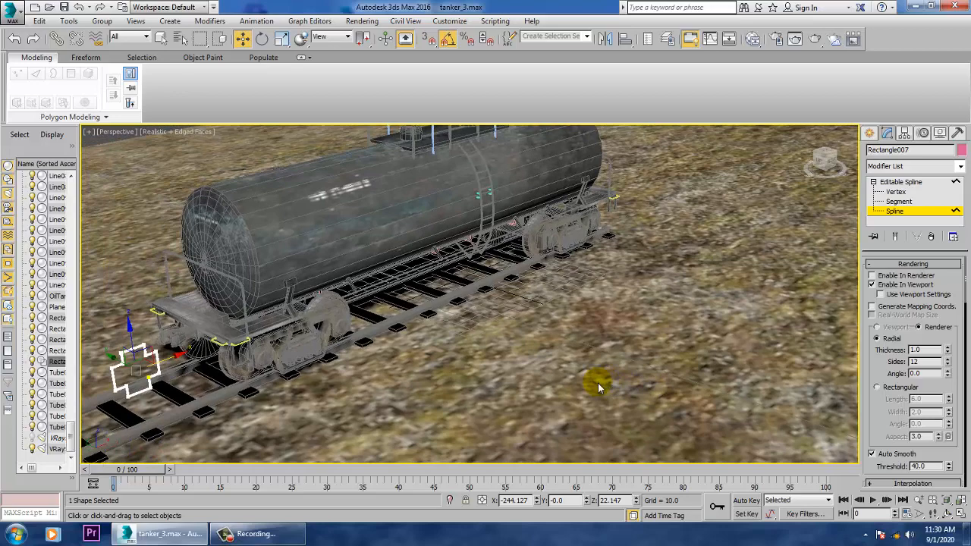
- Save the scene as a new file named tanker_6 in the train tanker folder
{"action": "left_click", "coordinate": [16, 9]}
{"action": "left_click", "coordinate": [43, 209]}
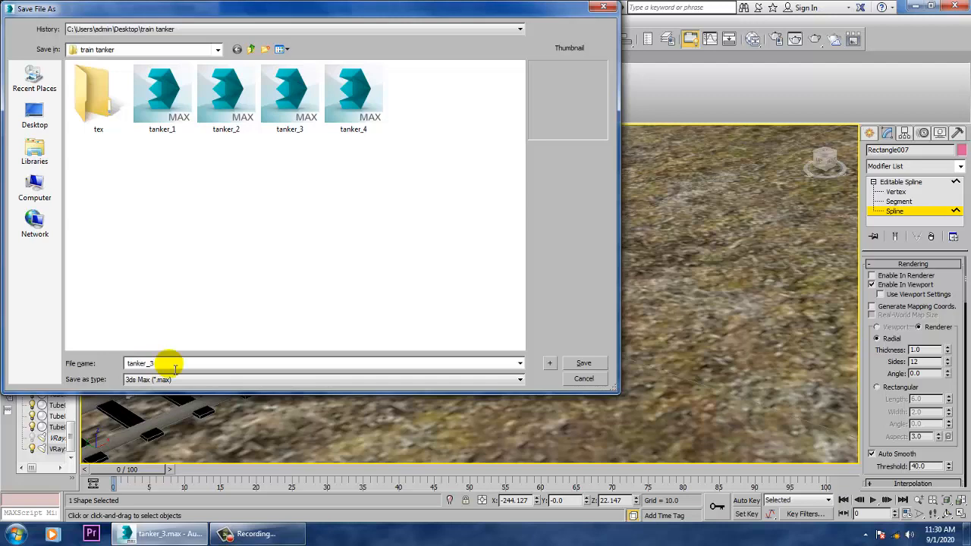
{"action": "key", "text": "BackSpace"}
{"action": "type", "text": "6"}
{"action": "key", "text": "Return"}
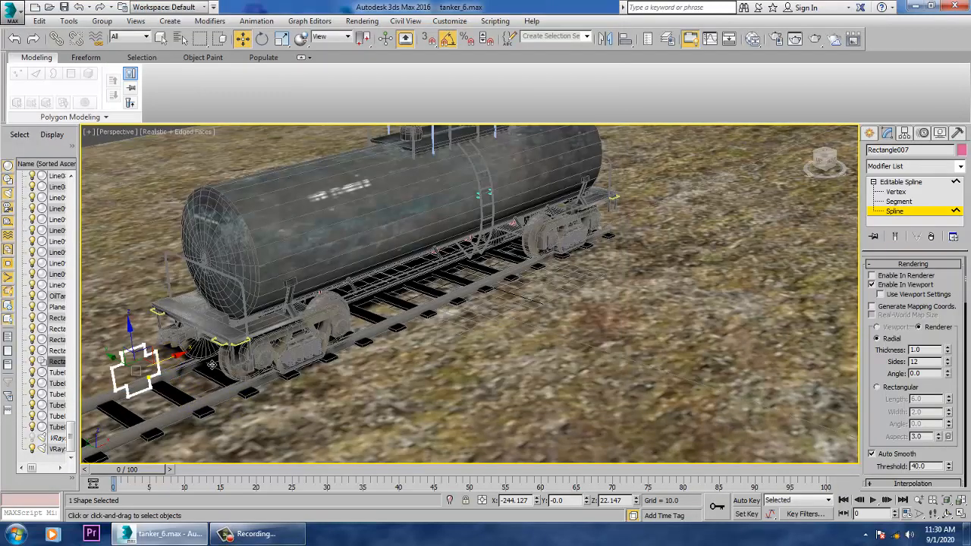
- Move the cross spline in front of the first bogie's outer wheel, to about X -194, Y -53, Z 20.3
{"action": "left_click_drag", "start_coordinate": [212, 365], "coordinate": [240, 360]}
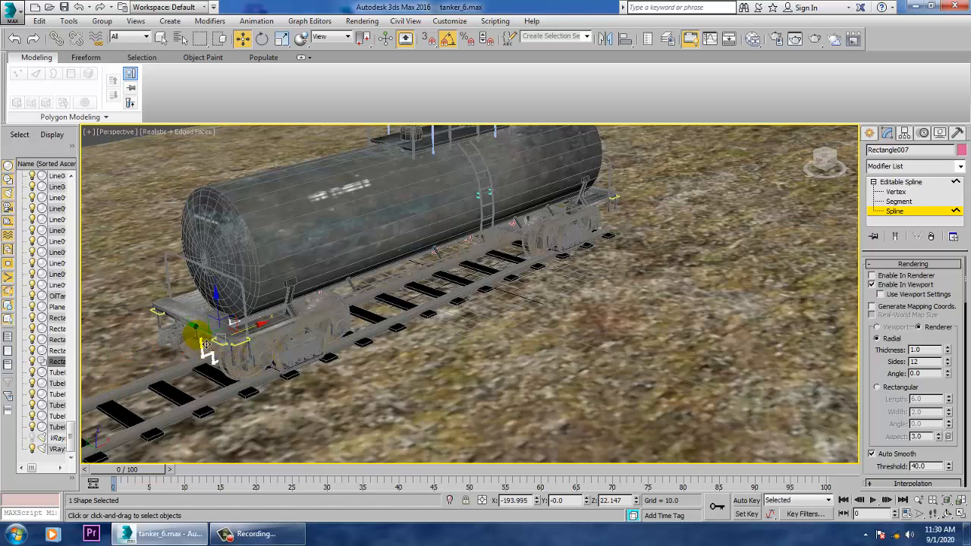
{"action": "left_click_drag", "start_coordinate": [198, 329], "coordinate": [262, 369]}
{"action": "middle_click_drag", "start_coordinate": [297, 355], "coordinate": [351, 334], "text": "alt"}
{"action": "key", "text": "alt+w"}
{"action": "middle_click_drag", "start_coordinate": [634, 248], "coordinate": [588, 234]}
{"action": "key", "text": "alt+w"}
{"action": "scroll", "coordinate": [506, 283], "scroll_direction": "up", "scroll_amount": 4}
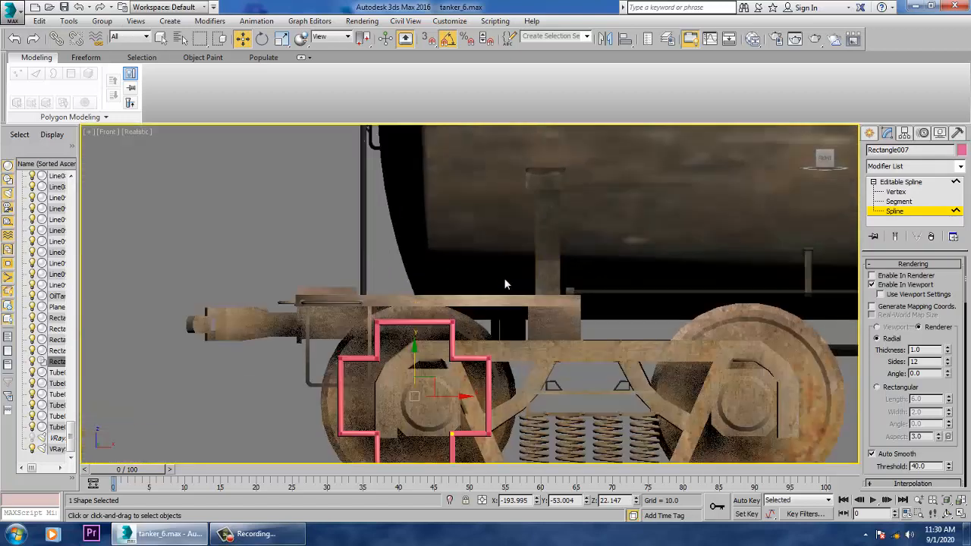
{"action": "left_click_drag", "start_coordinate": [429, 368], "coordinate": [428, 378]}
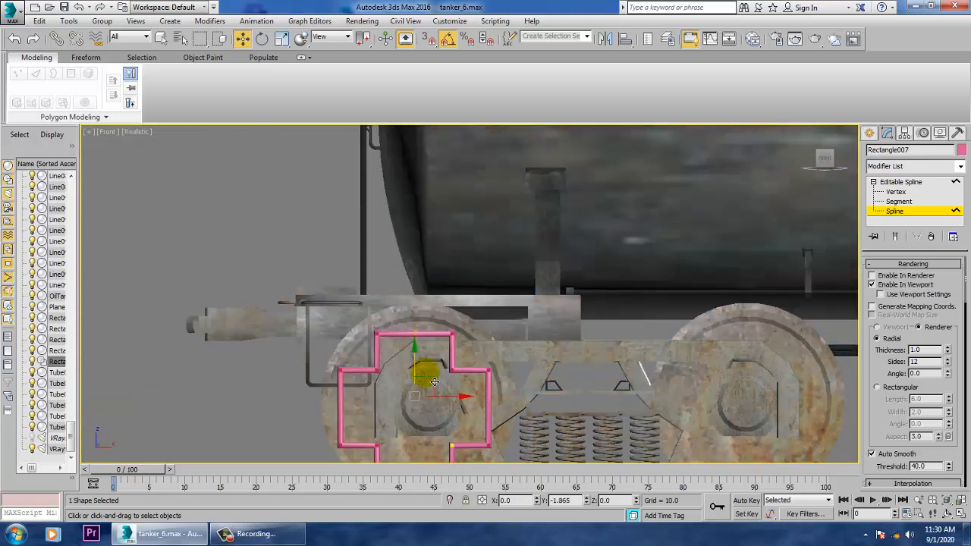
{"action": "middle_click_drag", "start_coordinate": [446, 374], "coordinate": [398, 320]}
{"action": "scroll", "coordinate": [399, 320], "scroll_direction": "up", "scroll_amount": 2}
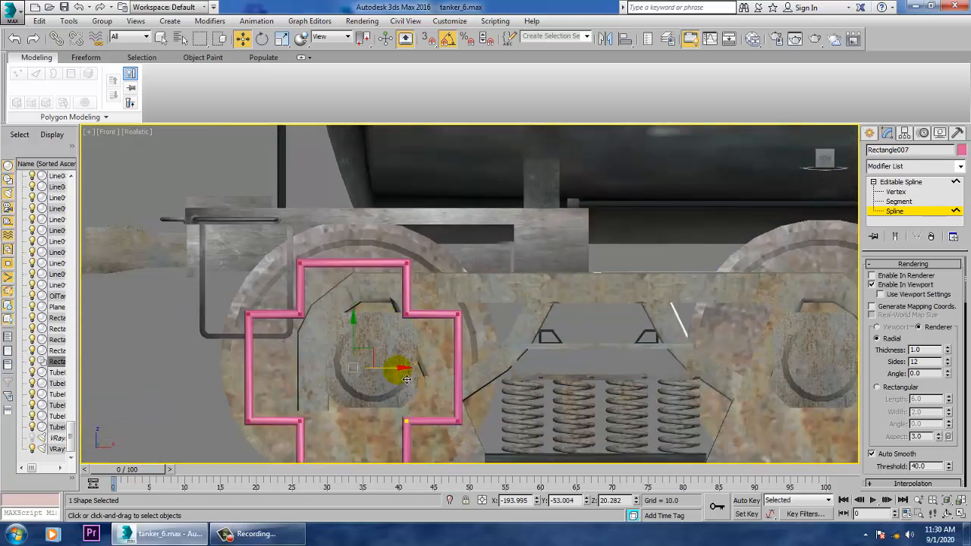
{"action": "scroll", "coordinate": [408, 376], "scroll_direction": "down", "scroll_amount": 4}
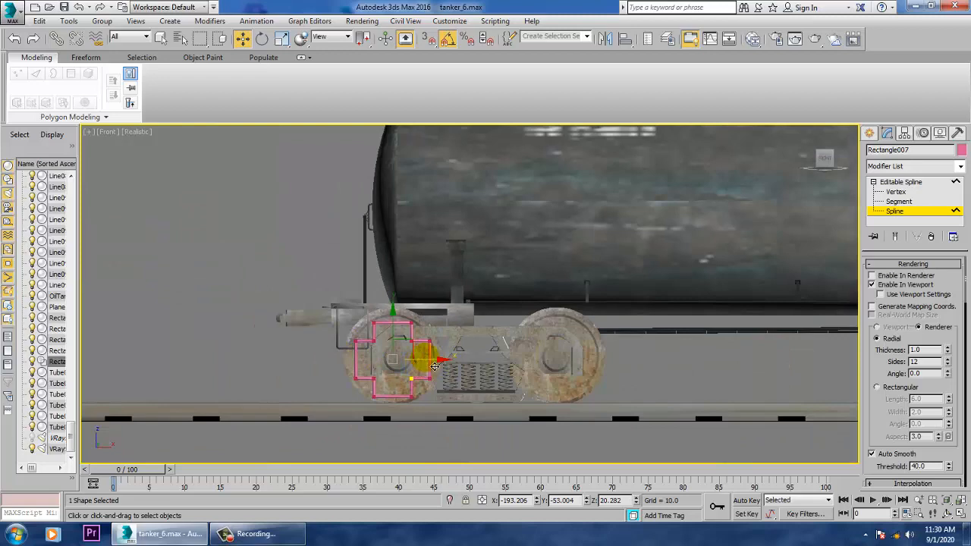
- Try to copy the cross at Spline level onto the first bogie's second wheel
{"action": "left_click_drag", "start_coordinate": [434, 367], "coordinate": [556, 377]}
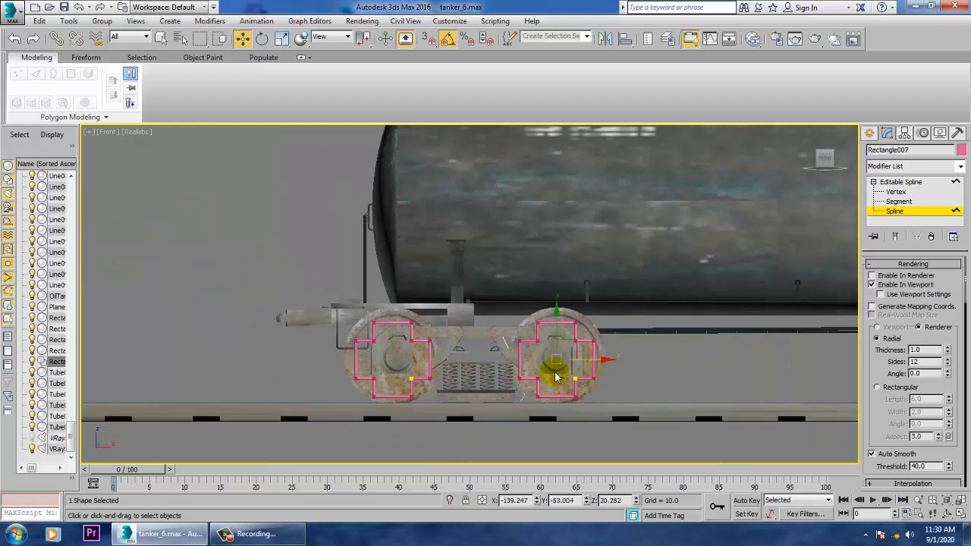
{"action": "middle_click_drag", "start_coordinate": [667, 380], "coordinate": [385, 381]}
{"action": "scroll", "coordinate": [440, 371], "scroll_direction": "down", "scroll_amount": 5}
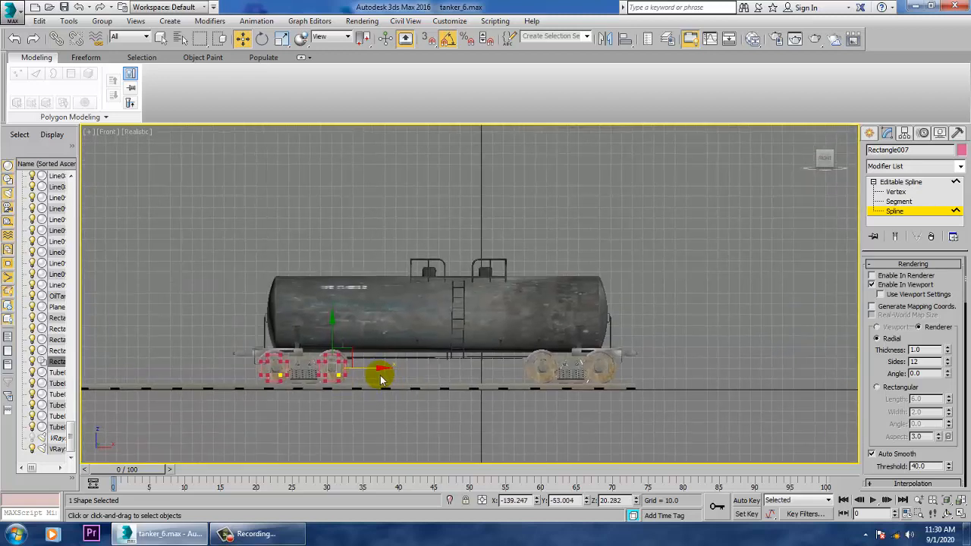
- Return the cross shape to object level and center its pivot to the object with Affect Pivot Only
{"action": "left_click", "coordinate": [902, 182]}
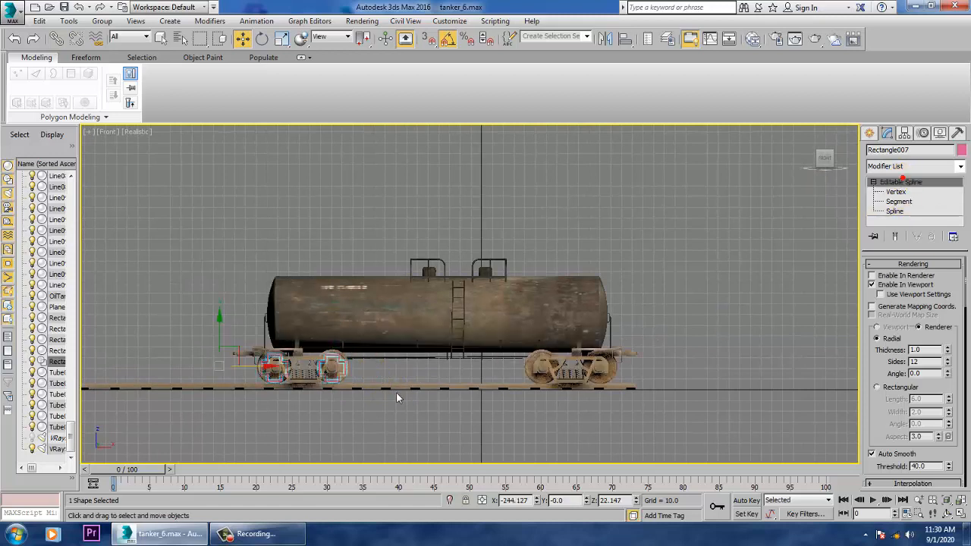
{"action": "left_click", "coordinate": [250, 291]}
{"action": "left_click", "coordinate": [271, 382]}
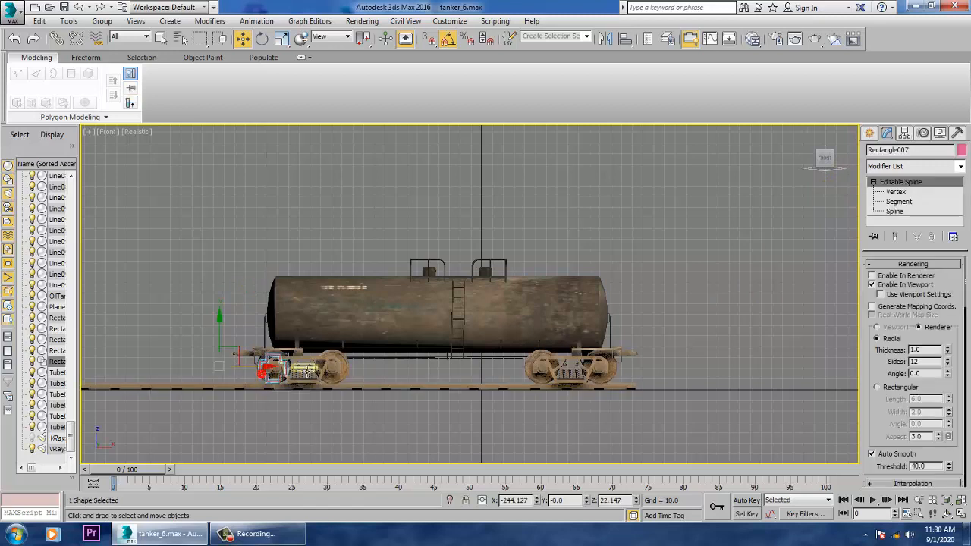
{"action": "scroll", "coordinate": [280, 368], "scroll_direction": "up", "scroll_amount": 3}
{"action": "left_click", "coordinate": [905, 133]}
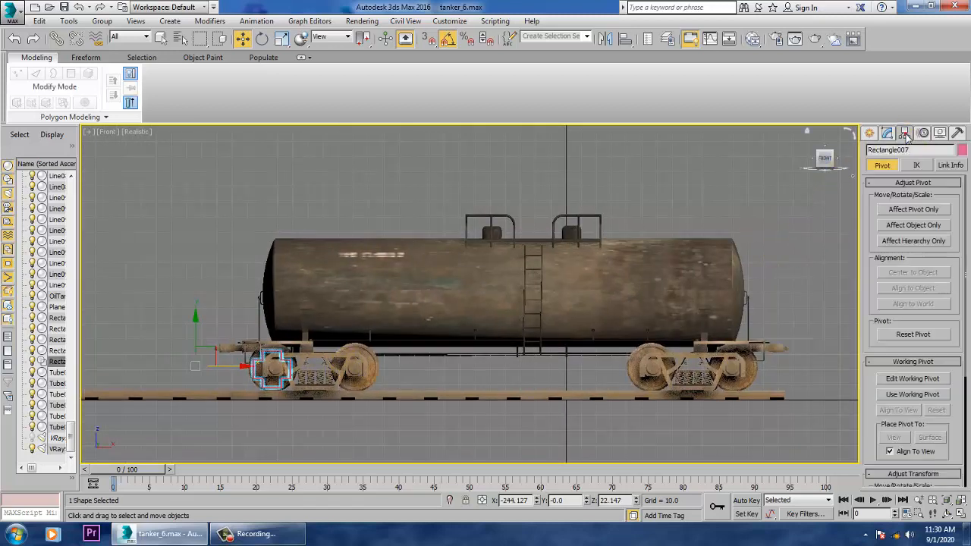
{"action": "left_click", "coordinate": [916, 210]}
{"action": "left_click", "coordinate": [914, 274]}
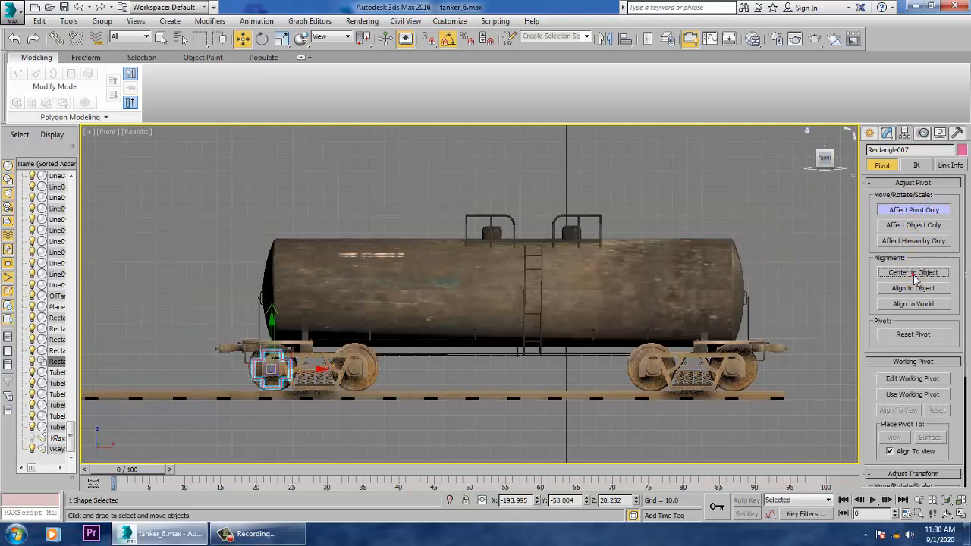
{"action": "left_click", "coordinate": [913, 212]}
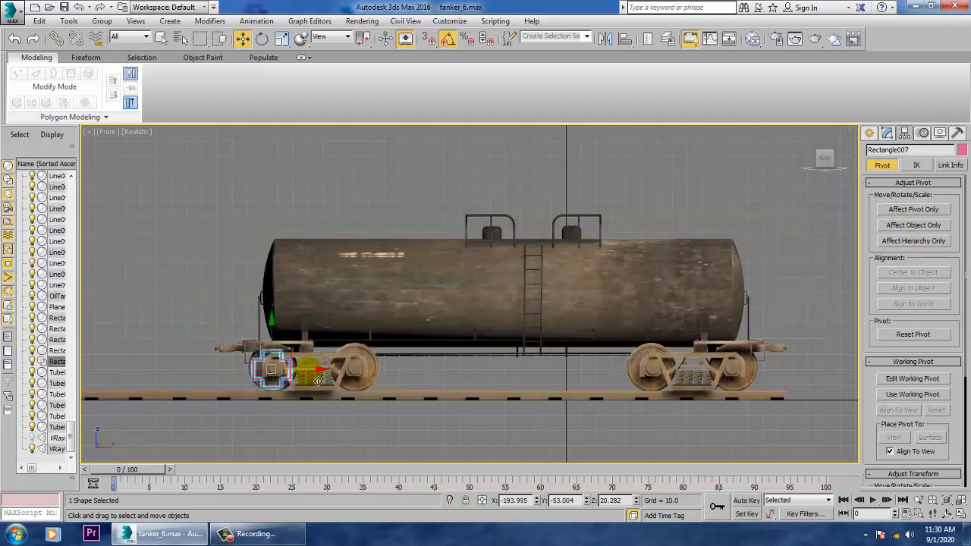
- Clone the cross along X as separate copies over the other three wheels, from about X -141 to about X 110
{"action": "left_click_drag", "start_coordinate": [312, 372], "coordinate": [398, 386], "text": "shift"}
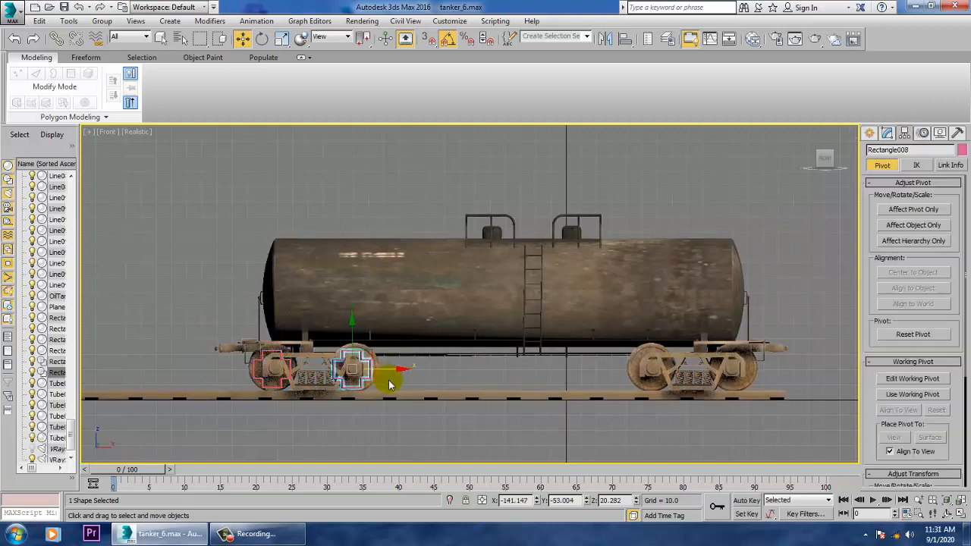
{"action": "left_click", "coordinate": [504, 322]}
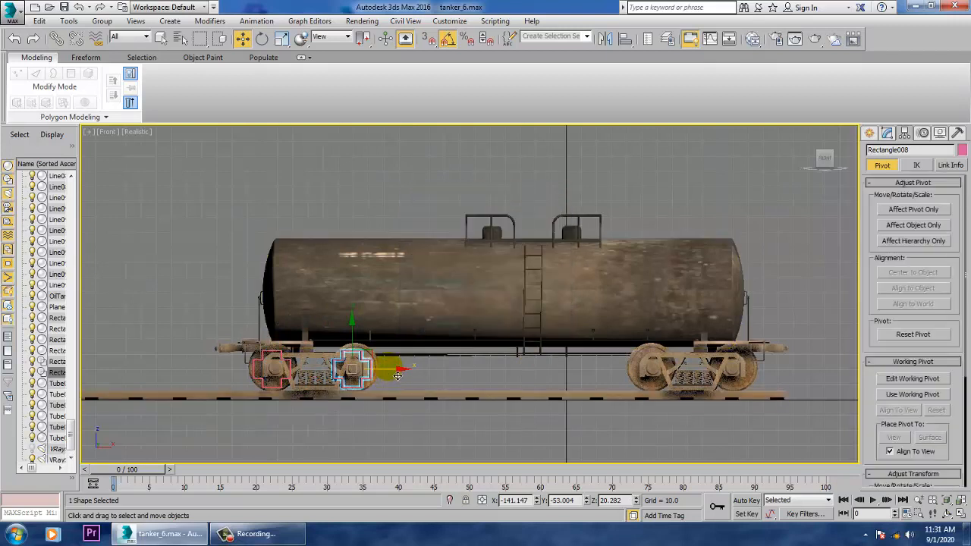
{"action": "mouse_move", "coordinate": [398, 377]}
{"action": "left_mouse_down"}
{"action": "mouse_move", "coordinate": [661, 377]}
{"action": "mouse_move", "coordinate": [697, 397]}
{"action": "mouse_move", "coordinate": [783, 375]}
{"action": "left_mouse_up"}
{"action": "left_click", "coordinate": [494, 317]}
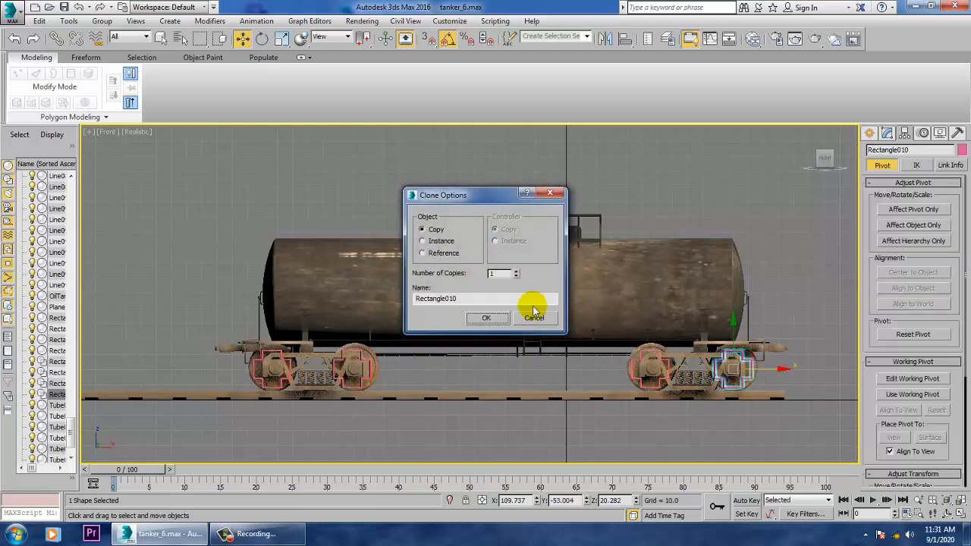
{"action": "left_click", "coordinate": [486, 316]}
- Examine the cross splines beside the tanker's wheels in the perspective view and check the available animation constraints
{"action": "key", "text": "alt+w"}
{"action": "middle_click", "coordinate": [635, 412]}
{"action": "key", "text": "alt+w"}
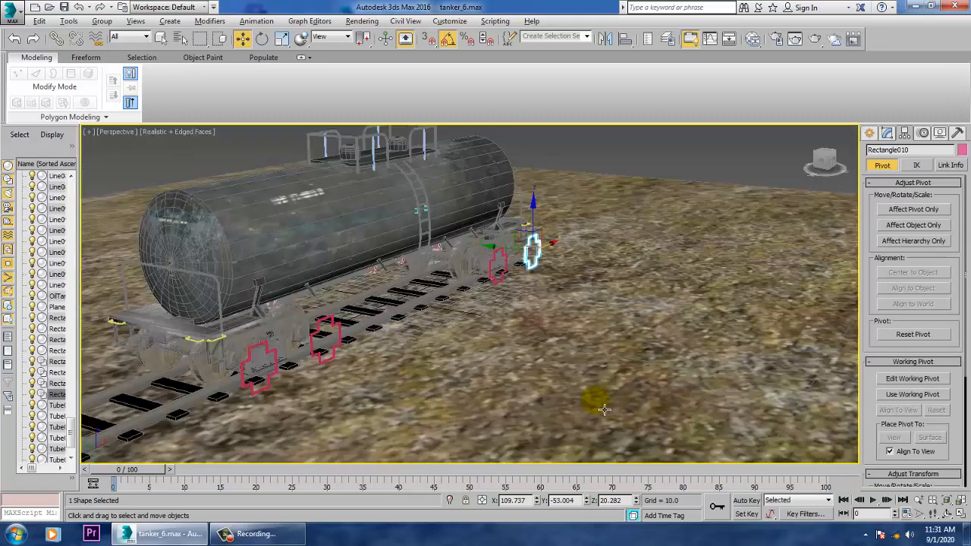
{"action": "middle_click_drag", "start_coordinate": [488, 408], "coordinate": [566, 400], "text": "alt"}
{"action": "scroll", "coordinate": [565, 399], "scroll_direction": "up", "scroll_amount": 4}
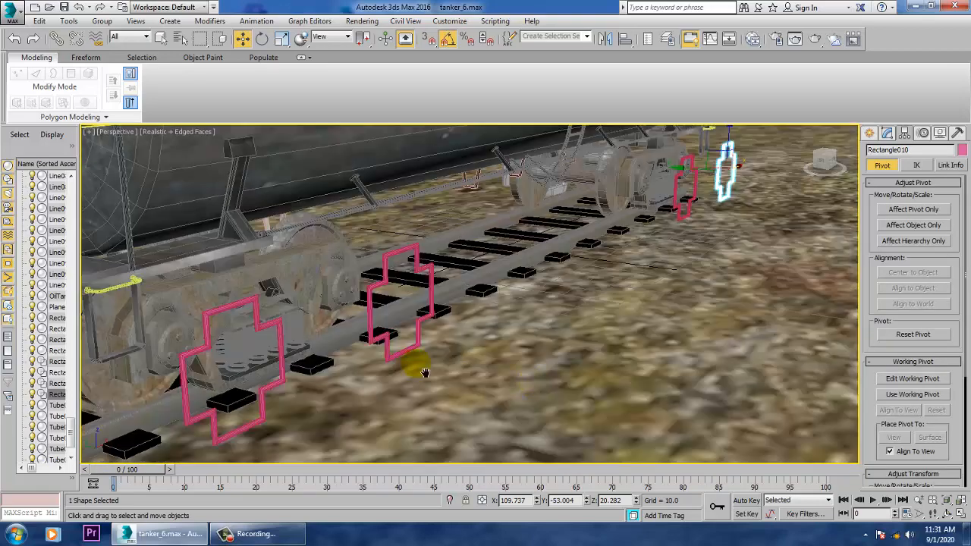
{"action": "middle_click_drag", "start_coordinate": [426, 372], "coordinate": [723, 362]}
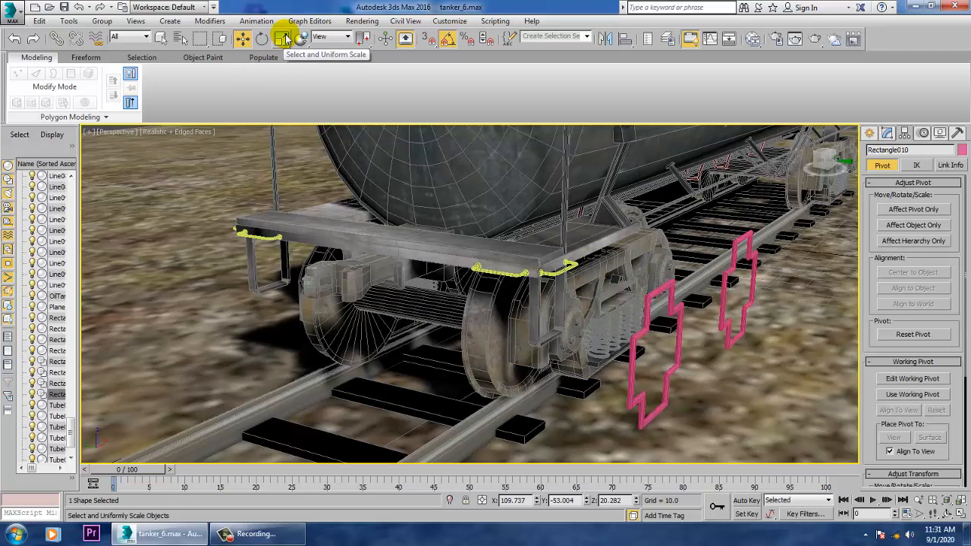
{"action": "left_click", "coordinate": [262, 21]}
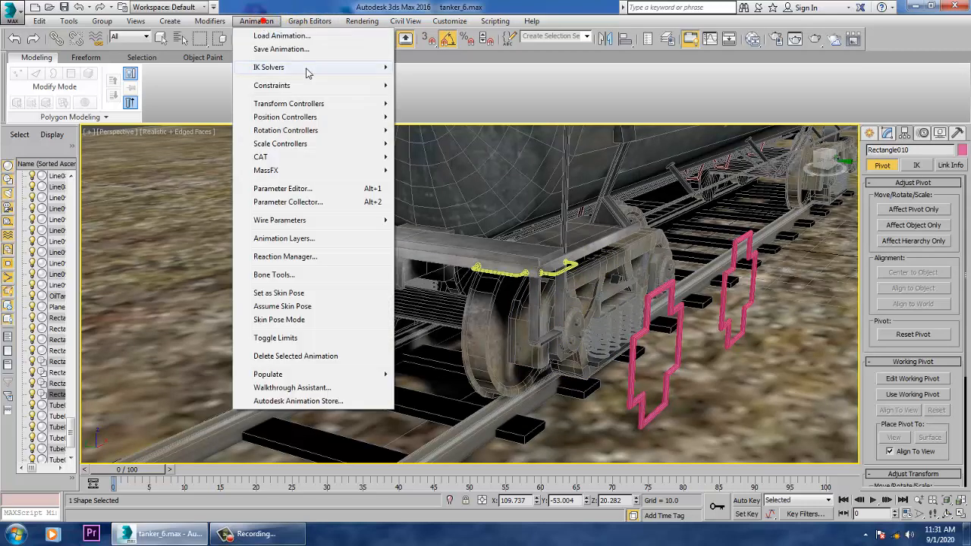
{"action": "mouse_move", "coordinate": [311, 86]}
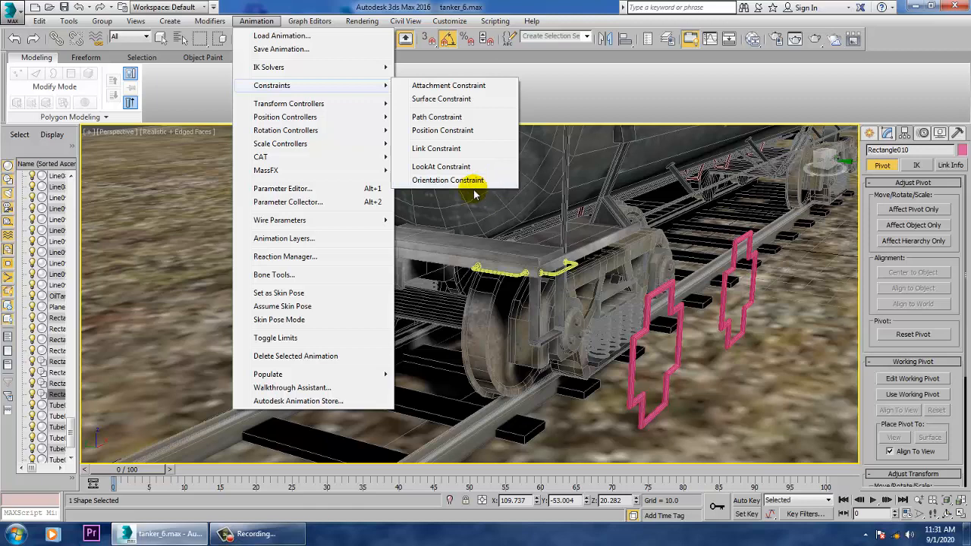
- Orientation-constrain the first bogie's outer wheelset and its hub cap to the cross spline beside them
{"action": "left_click", "coordinate": [481, 339]}
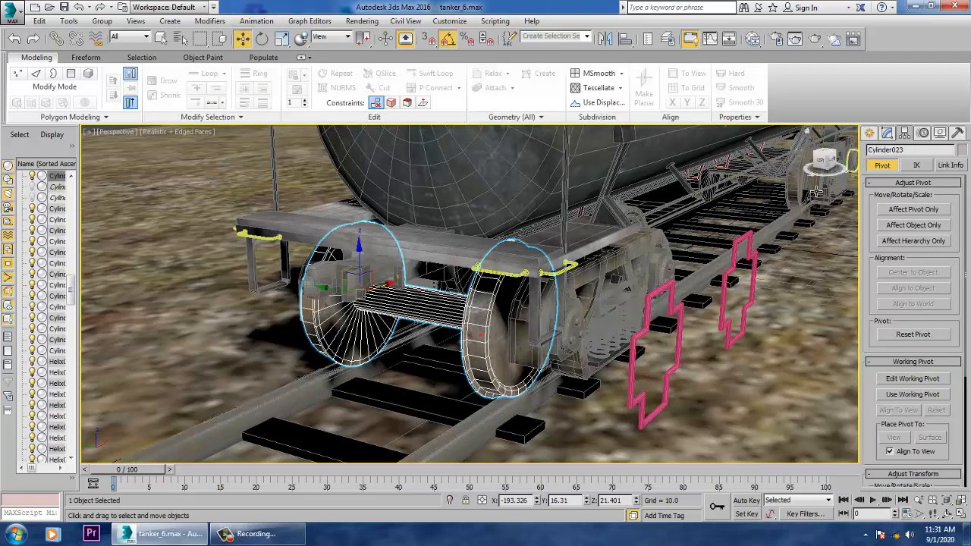
{"action": "left_click", "coordinate": [578, 335], "text": "ctrl"}
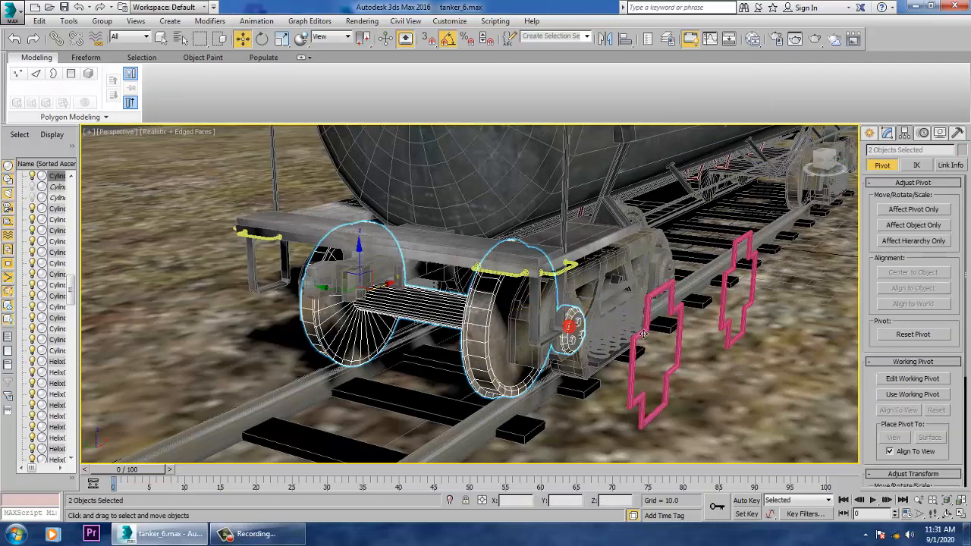
{"action": "middle_click_drag", "start_coordinate": [578, 335], "coordinate": [694, 300], "text": "alt"}
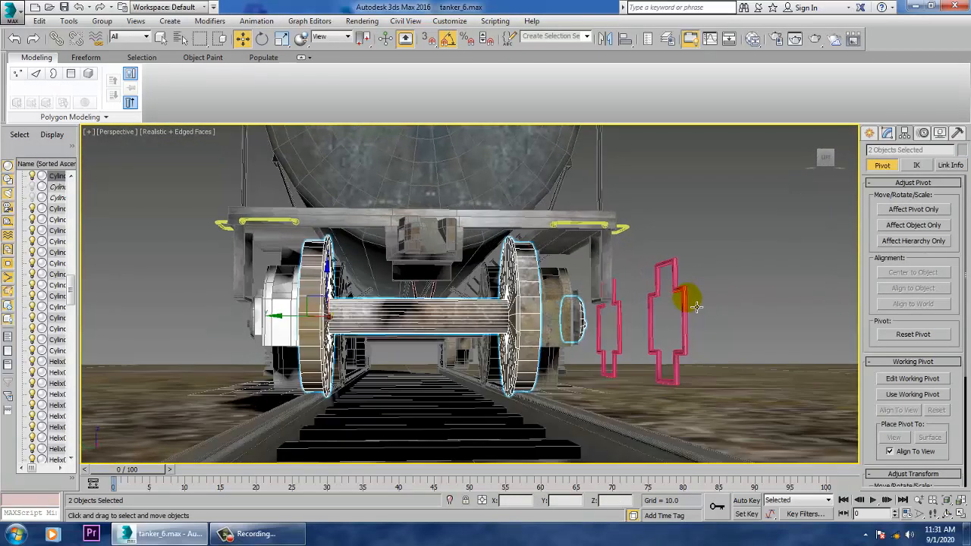
{"action": "left_click", "coordinate": [258, 21]}
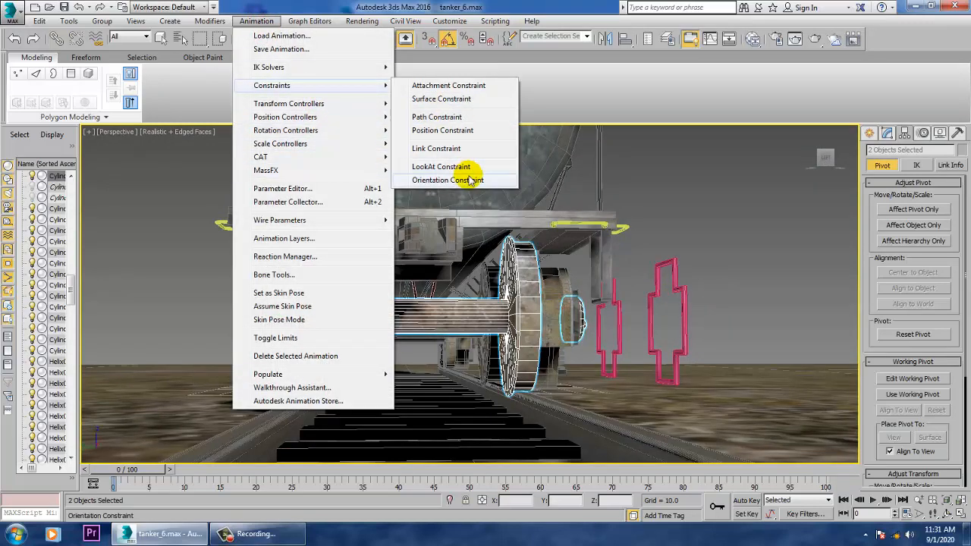
{"action": "left_click", "coordinate": [481, 180]}
{"action": "left_click", "coordinate": [692, 301]}
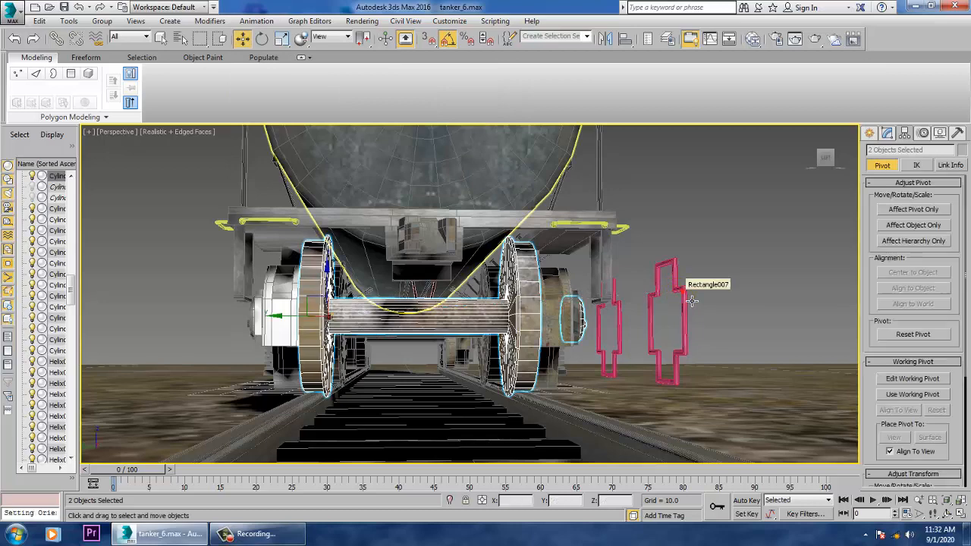
- Test-rotate the cross beside the first bogie's outer wheel to check that the wheelset follows it
{"action": "left_click", "coordinate": [692, 302]}
{"action": "middle_click_drag", "start_coordinate": [718, 296], "coordinate": [684, 292], "text": "alt"}
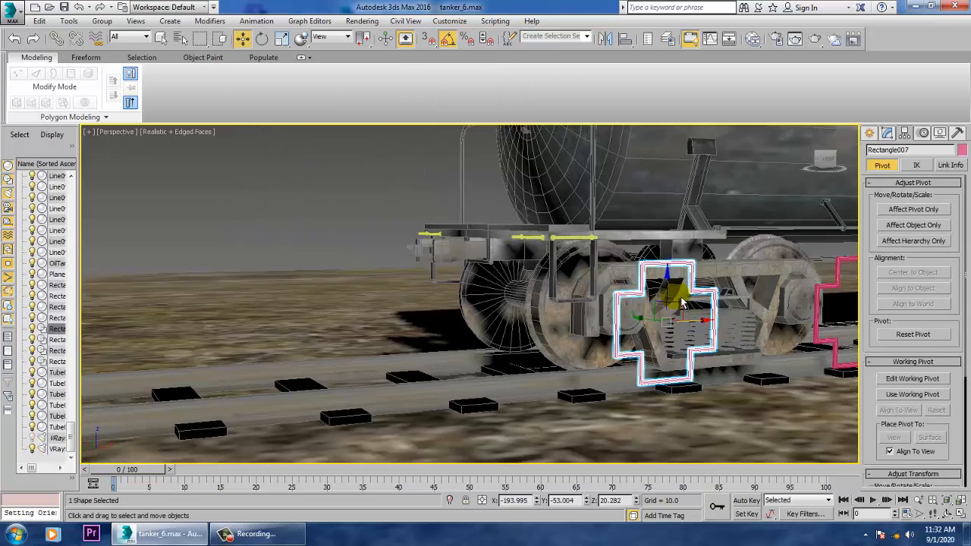
{"action": "key", "text": "e"}
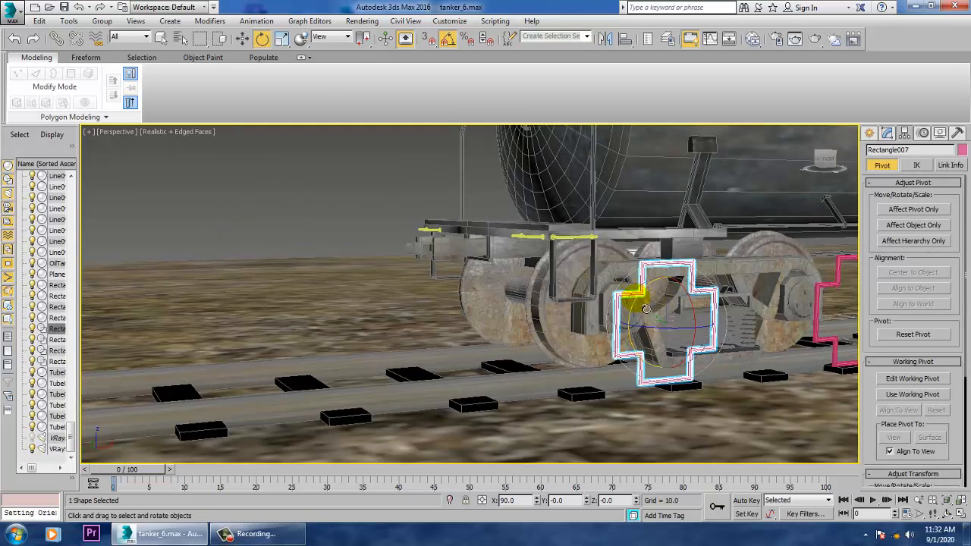
{"action": "left_click_drag", "start_coordinate": [629, 296], "coordinate": [630, 348]}
{"action": "middle_click_drag", "start_coordinate": [646, 306], "coordinate": [732, 254], "text": "alt"}
- Turn off angle snap and test-rotate the first bogie's outer cross freely, cancelling each trial rotation
{"action": "key", "text": "w"}
{"action": "left_click", "coordinate": [690, 292]}
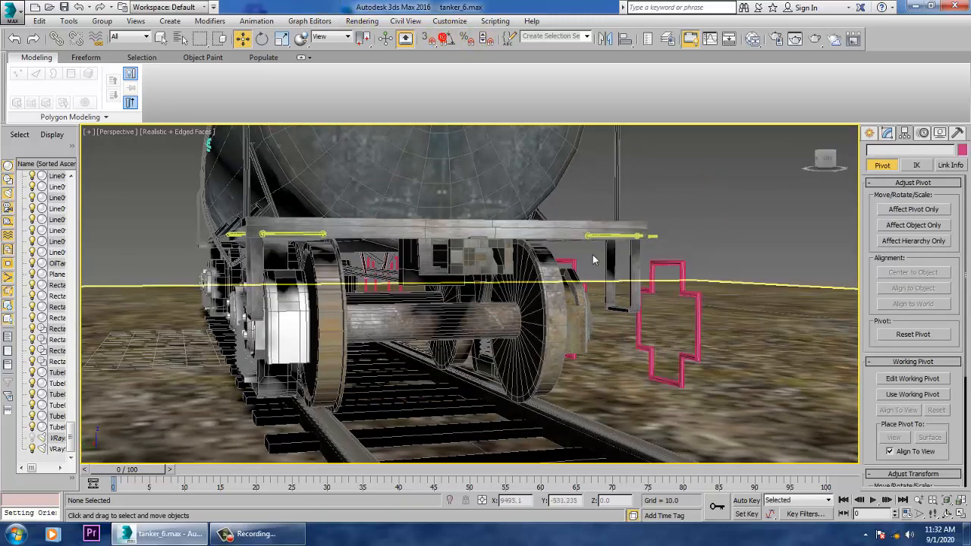
{"action": "left_click", "coordinate": [691, 285]}
{"action": "key", "text": "e"}
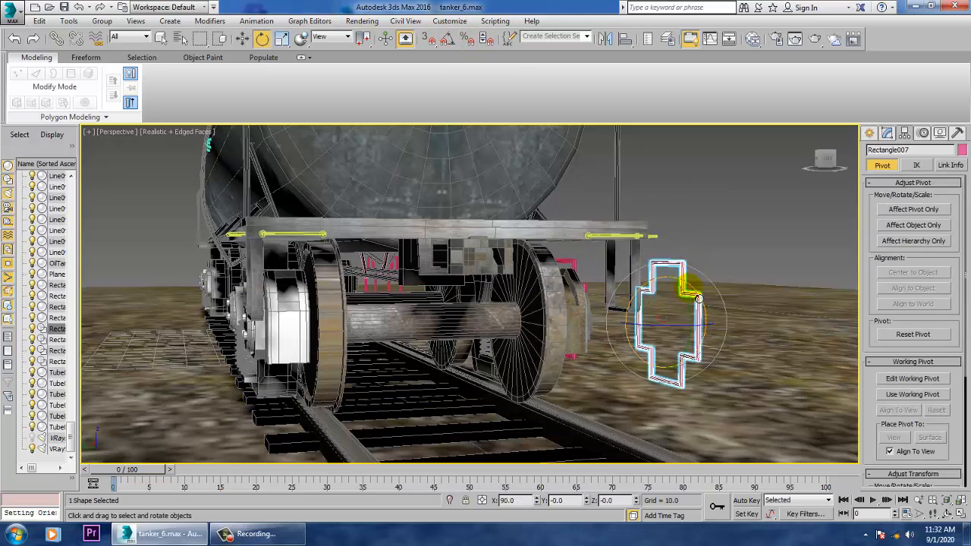
{"action": "mouse_move", "coordinate": [695, 304]}
{"action": "left_mouse_down"}
{"action": "mouse_move", "coordinate": [683, 258]}
{"action": "mouse_move", "coordinate": [716, 421]}
{"action": "mouse_move", "coordinate": [691, 320]}
{"action": "left_mouse_up"}
{"action": "middle_click_drag", "start_coordinate": [692, 320], "coordinate": [641, 325], "text": "alt"}
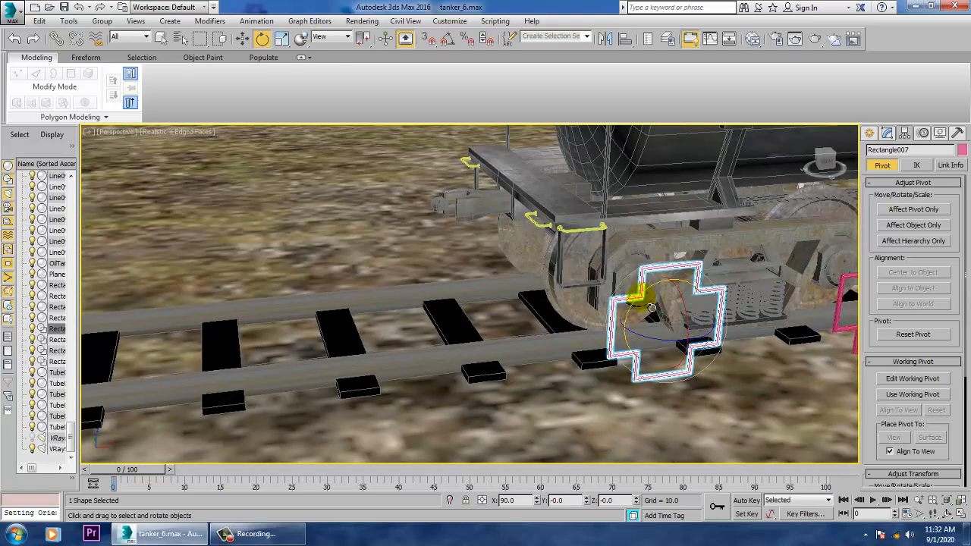
{"action": "left_click_drag", "start_coordinate": [639, 297], "coordinate": [675, 342]}
{"action": "right_click", "coordinate": [659, 290]}
{"action": "right_click", "coordinate": [692, 319]}
{"action": "right_click", "coordinate": [670, 342]}
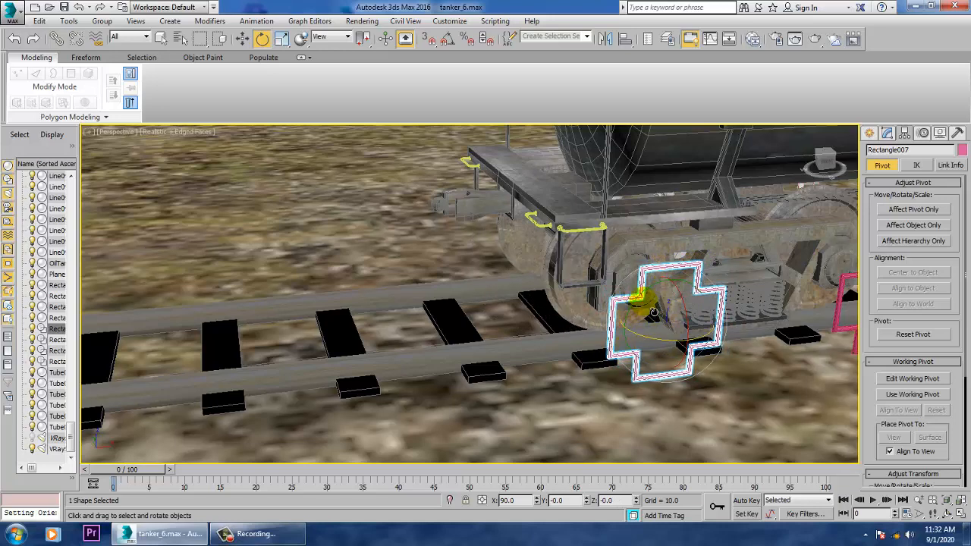
{"action": "left_click_drag", "start_coordinate": [636, 330], "coordinate": [748, 221]}
{"action": "right_click", "coordinate": [748, 221]}
- Apply an Orientation Constraint from the first bogie's second wheelset and hub cap to the cross at about X -141
{"action": "middle_click_drag", "start_coordinate": [813, 256], "coordinate": [550, 272]}
{"action": "scroll", "coordinate": [687, 257], "scroll_direction": "up", "scroll_amount": 5}
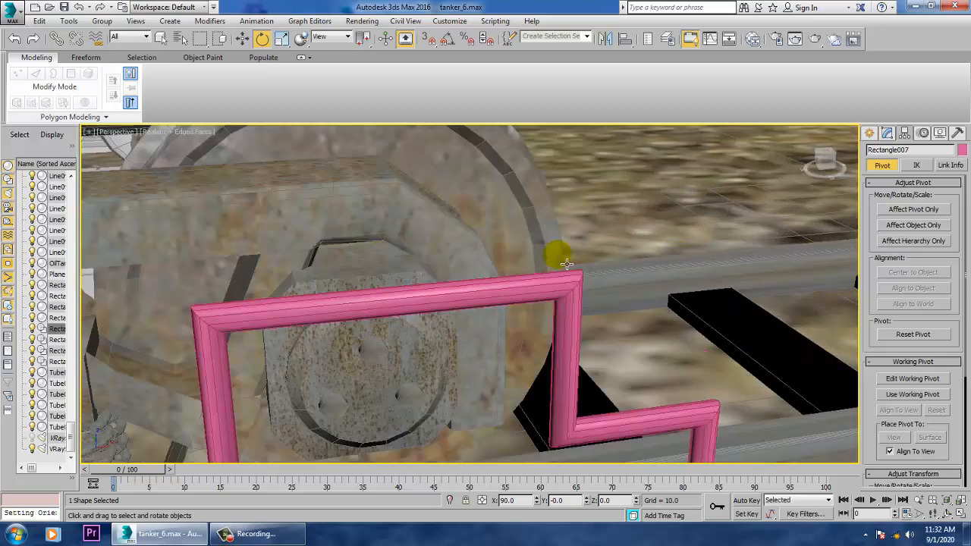
{"action": "left_click", "coordinate": [474, 201]}
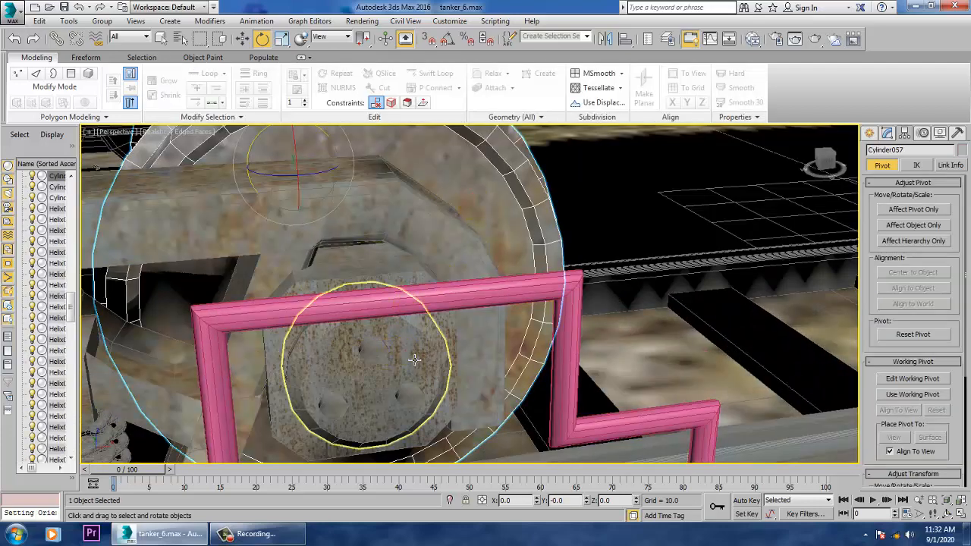
{"action": "left_click", "coordinate": [414, 360], "text": "ctrl"}
{"action": "scroll", "coordinate": [448, 334], "scroll_direction": "down", "scroll_amount": 5}
{"action": "middle_click_drag", "start_coordinate": [502, 322], "coordinate": [372, 292], "text": "alt"}
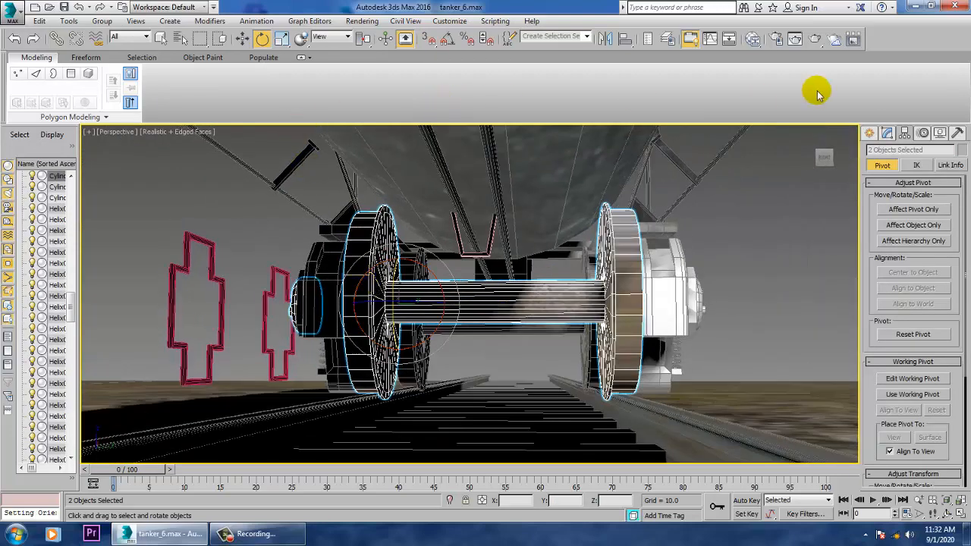
{"action": "left_click", "coordinate": [256, 21]}
{"action": "mouse_move", "coordinate": [309, 91]}
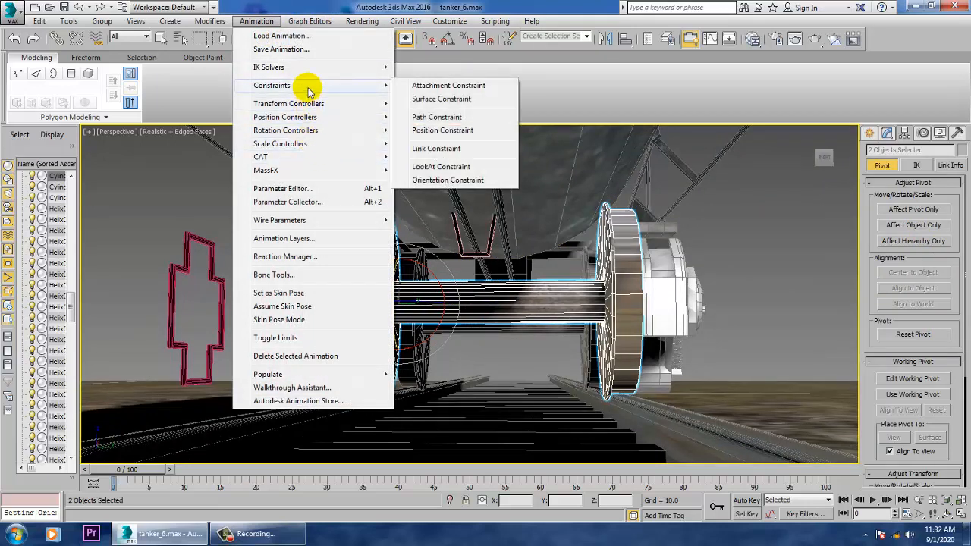
{"action": "left_click", "coordinate": [444, 180]}
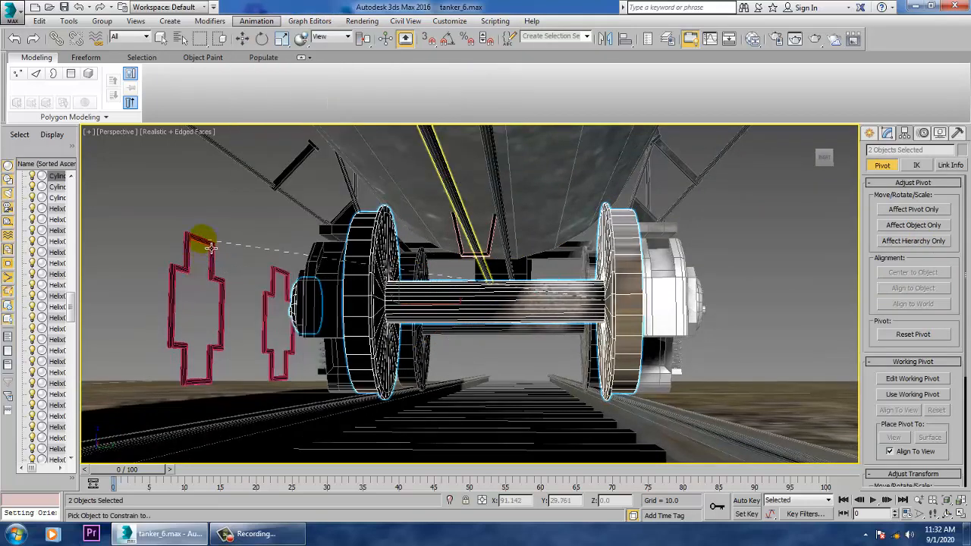
{"action": "left_click", "coordinate": [203, 248]}
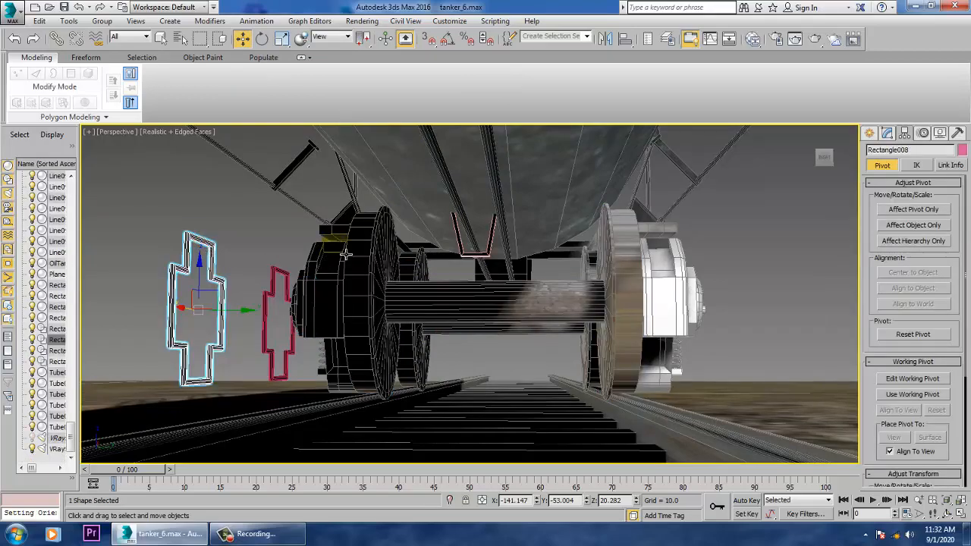
- Test-rotate the cross beside the first bogie's second wheel to check its constraint
{"action": "middle_click_drag", "start_coordinate": [345, 255], "coordinate": [450, 265], "text": "alt"}
{"action": "key", "text": "e"}
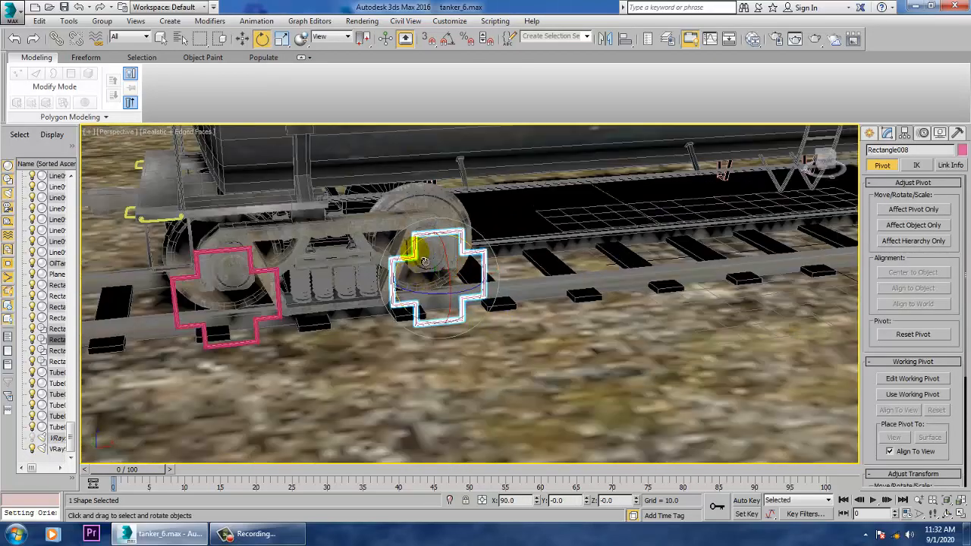
{"action": "left_click_drag", "start_coordinate": [424, 261], "coordinate": [406, 267]}
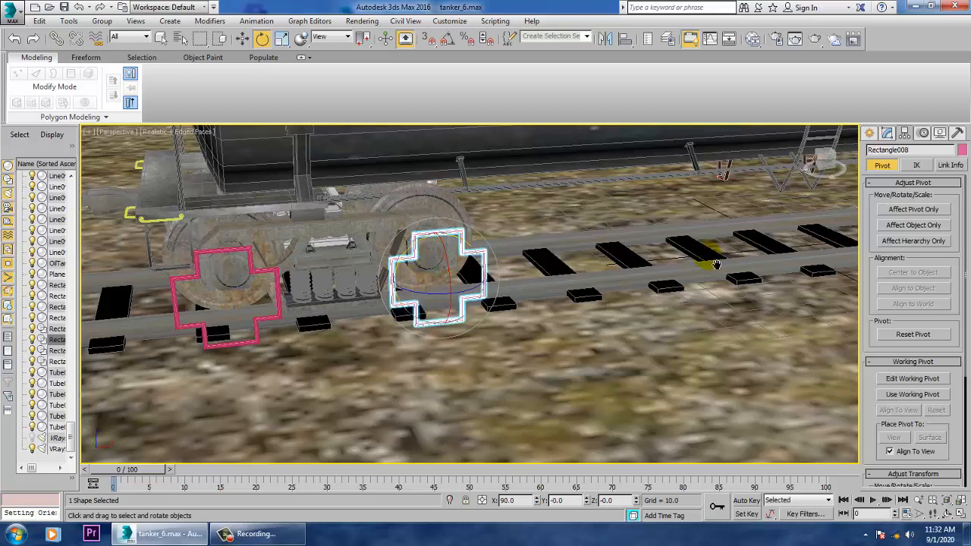
- Orientation-constrain the second bogie's inner wheelset and hub cap to the neighbouring cross spline at about X 55
{"action": "middle_click_drag", "start_coordinate": [716, 264], "coordinate": [490, 275], "text": "alt"}
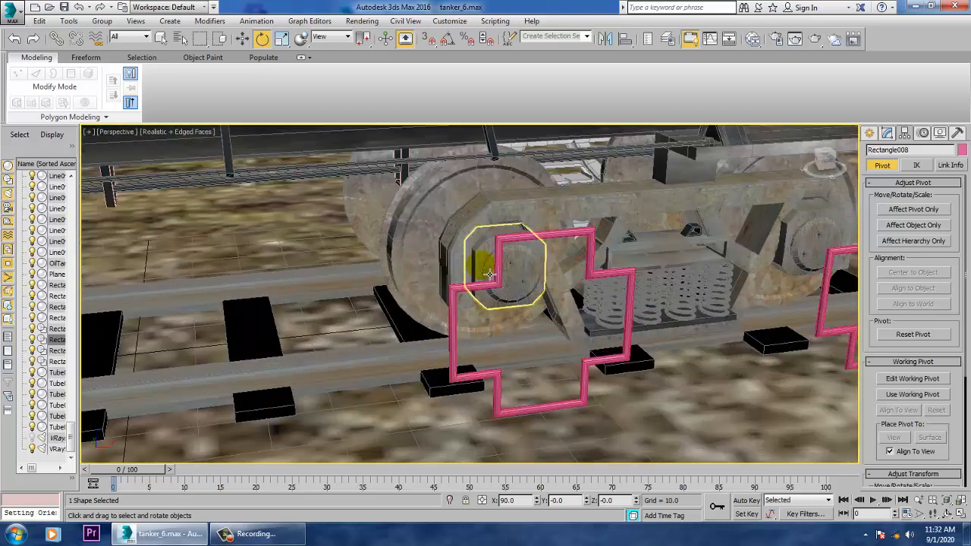
{"action": "left_click", "coordinate": [497, 276]}
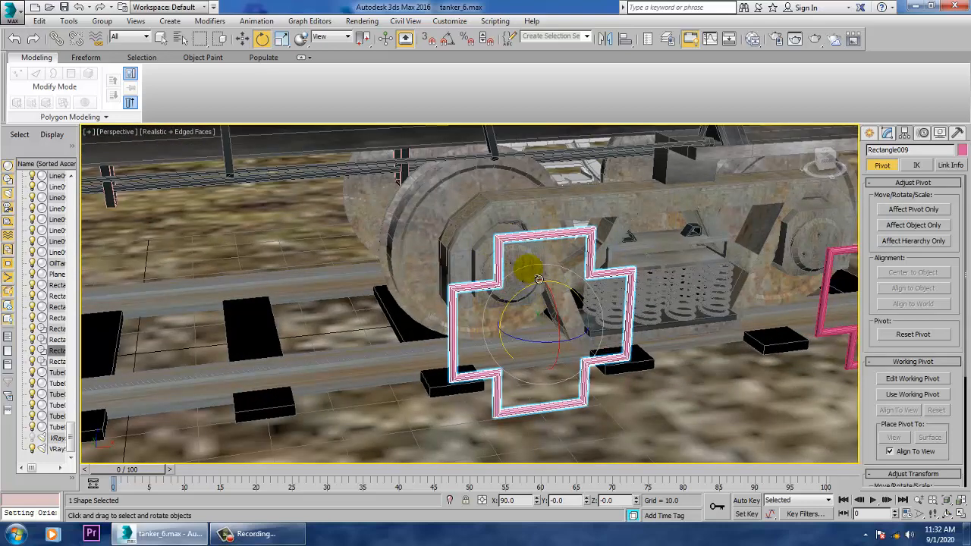
{"action": "left_click", "coordinate": [528, 268]}
{"action": "left_click", "coordinate": [425, 217], "text": "ctrl"}
{"action": "middle_click_drag", "start_coordinate": [509, 258], "coordinate": [598, 237], "text": "alt"}
{"action": "key", "text": "w"}
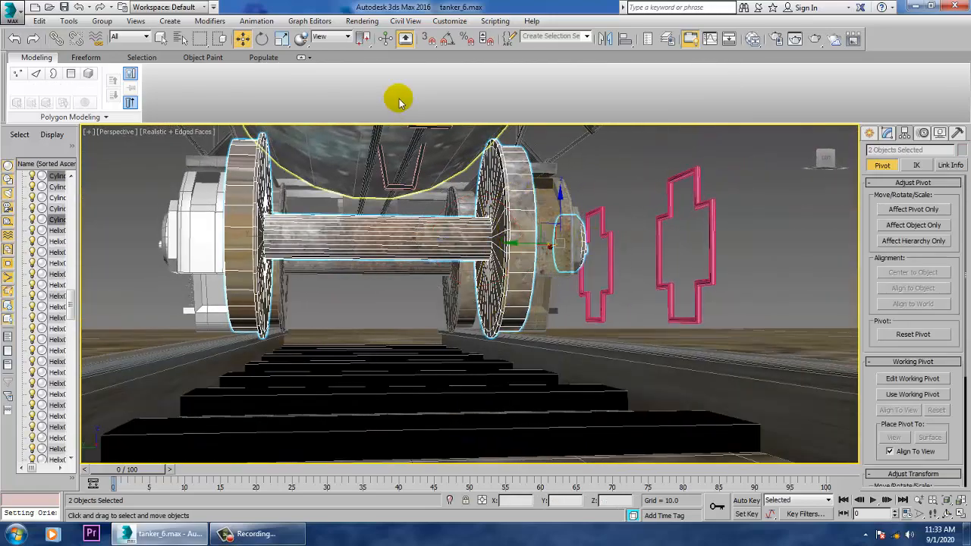
{"action": "left_click", "coordinate": [253, 22]}
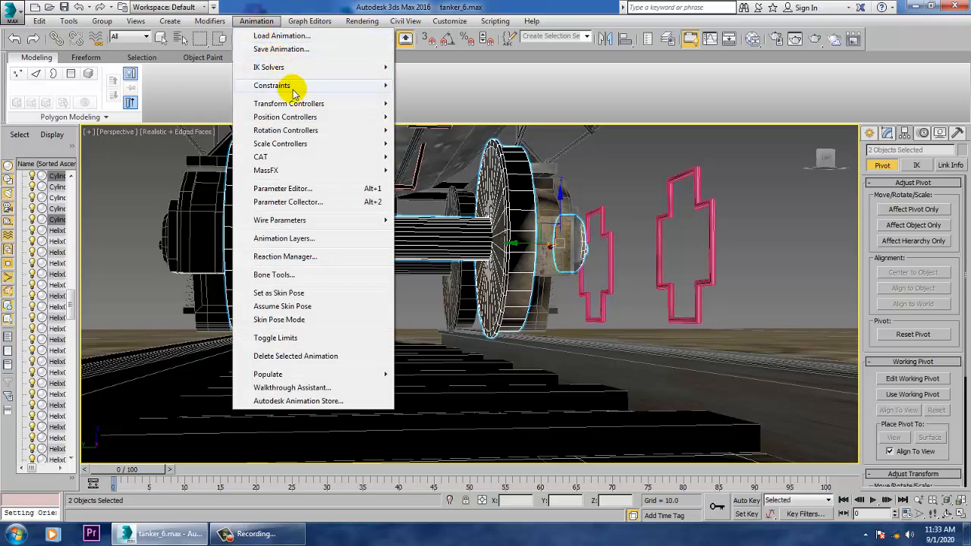
{"action": "mouse_move", "coordinate": [364, 86]}
{"action": "left_click", "coordinate": [431, 180]}
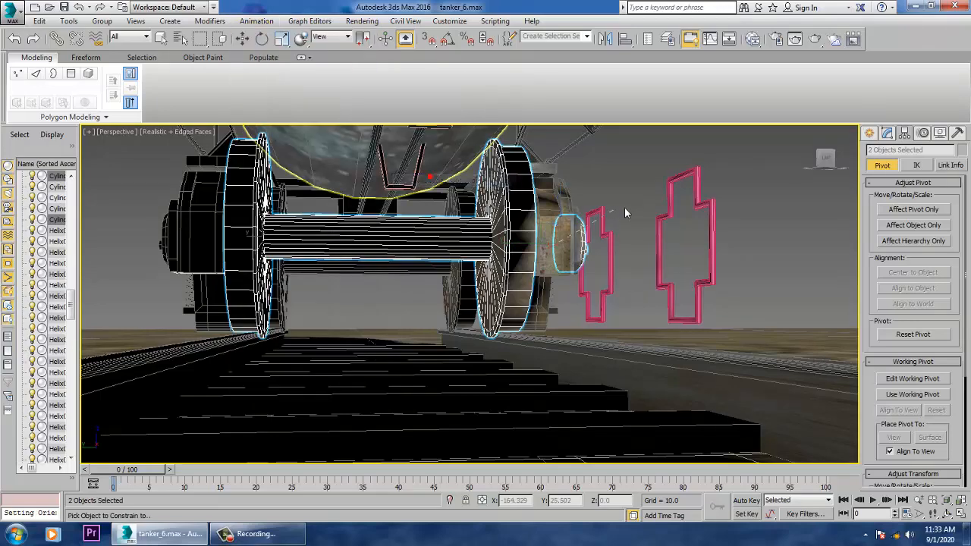
{"action": "left_click", "coordinate": [717, 212]}
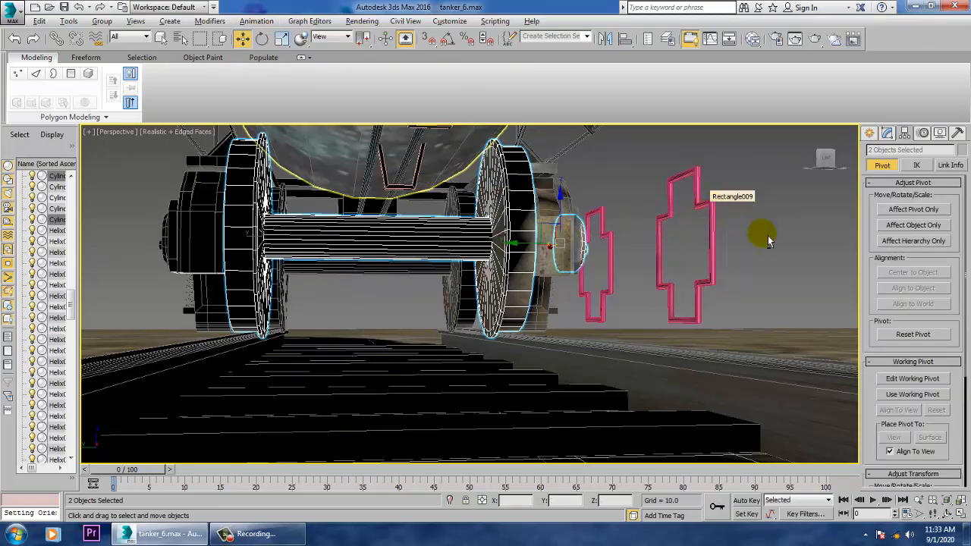
- Test-rotate the cross spline beside the second bogie's inner wheel about its Y axis to check the wheelset constraint, cancelling the trial rotation
{"action": "middle_click_drag", "start_coordinate": [769, 241], "coordinate": [693, 247], "text": "alt"}
{"action": "left_click", "coordinate": [688, 228]}
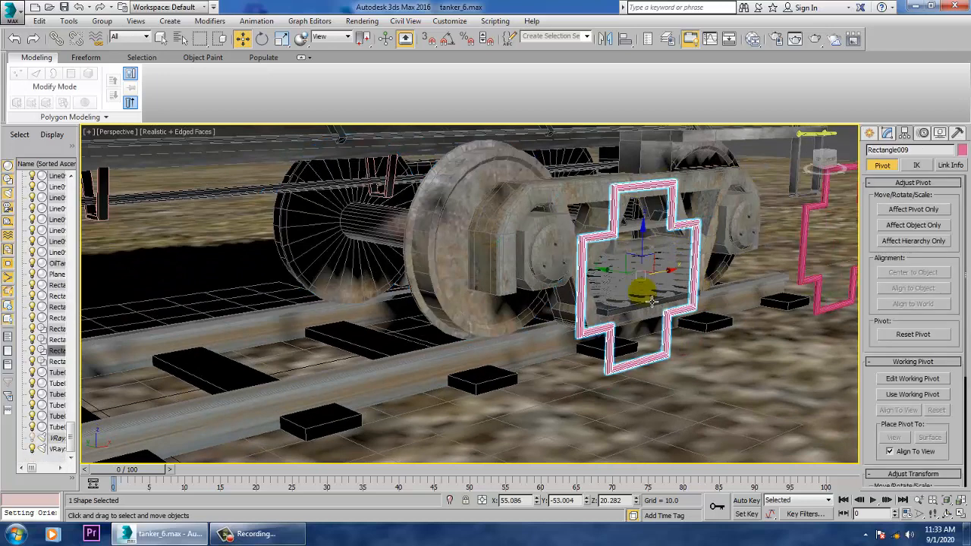
{"action": "key", "text": "e"}
{"action": "key", "text": "w"}
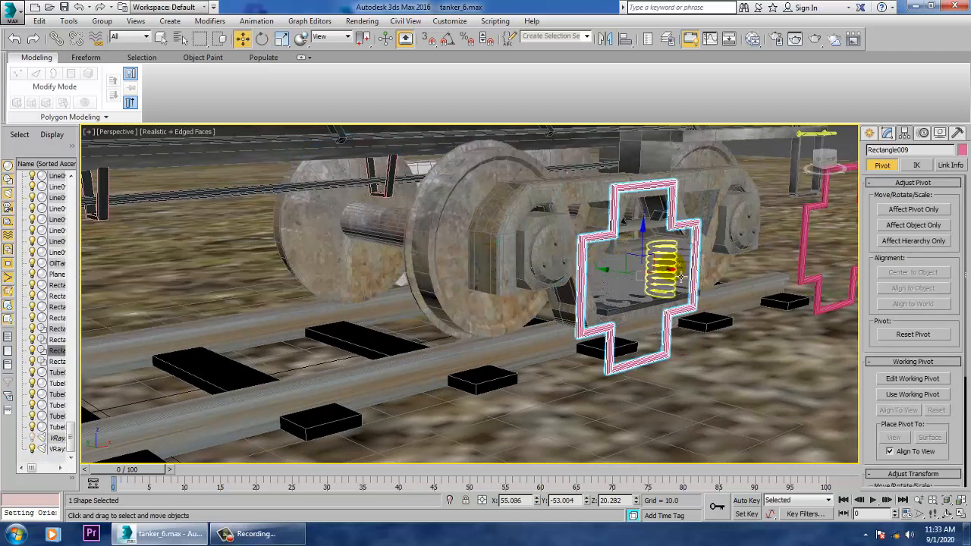
{"action": "left_click_drag", "start_coordinate": [670, 280], "coordinate": [641, 350]}
{"action": "key", "text": "ctrl+z"}
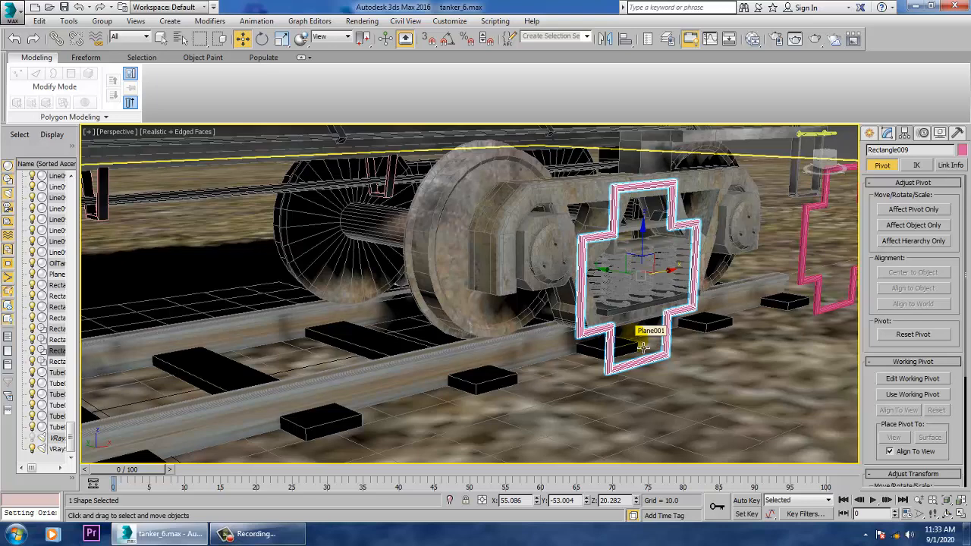
{"action": "middle_click_drag", "start_coordinate": [735, 316], "coordinate": [700, 315], "text": "alt"}
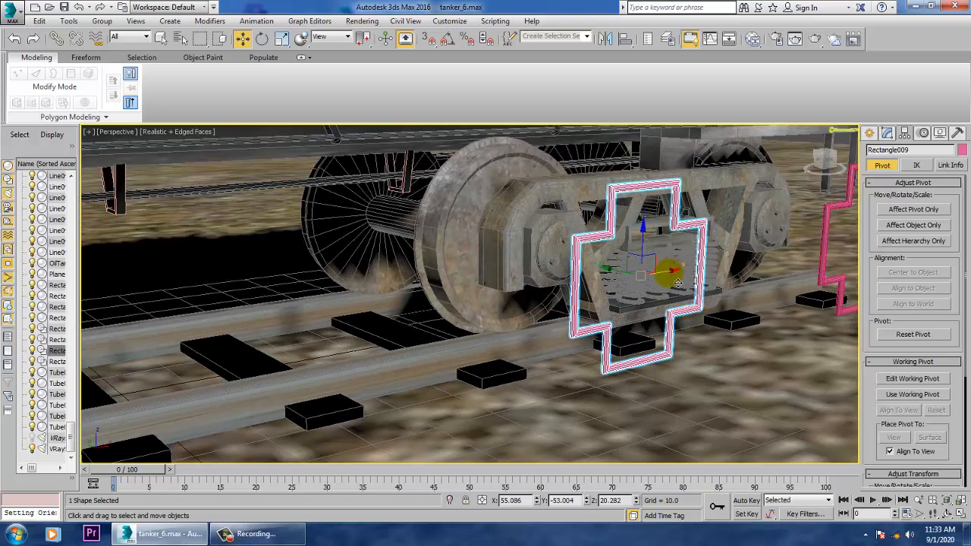
{"action": "key", "text": "e"}
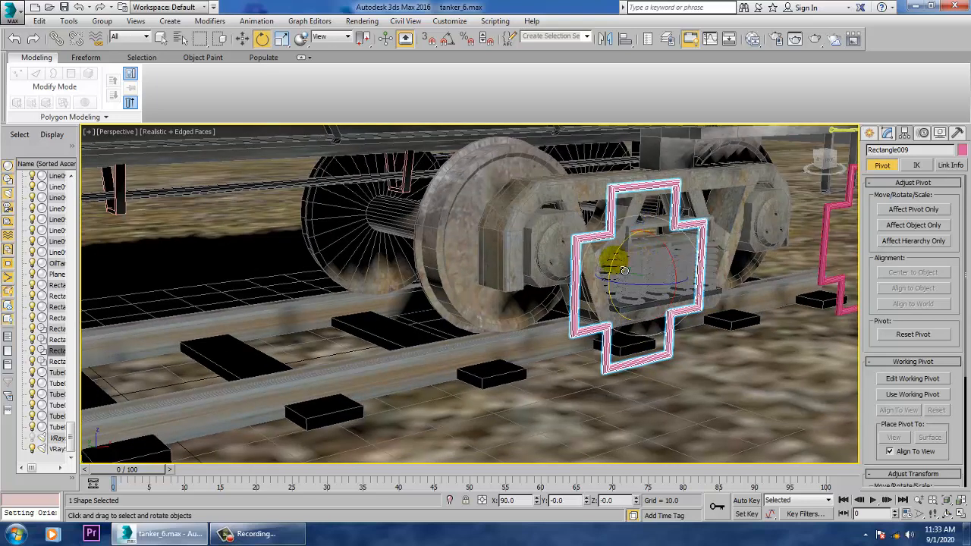
{"action": "mouse_move", "coordinate": [622, 274]}
{"action": "left_mouse_down"}
{"action": "mouse_move", "coordinate": [596, 324]}
{"action": "mouse_move", "coordinate": [613, 265]}
{"action": "mouse_move", "coordinate": [616, 284]}
{"action": "mouse_move", "coordinate": [618, 228]}
{"action": "mouse_move", "coordinate": [614, 271]}
{"action": "left_mouse_up"}
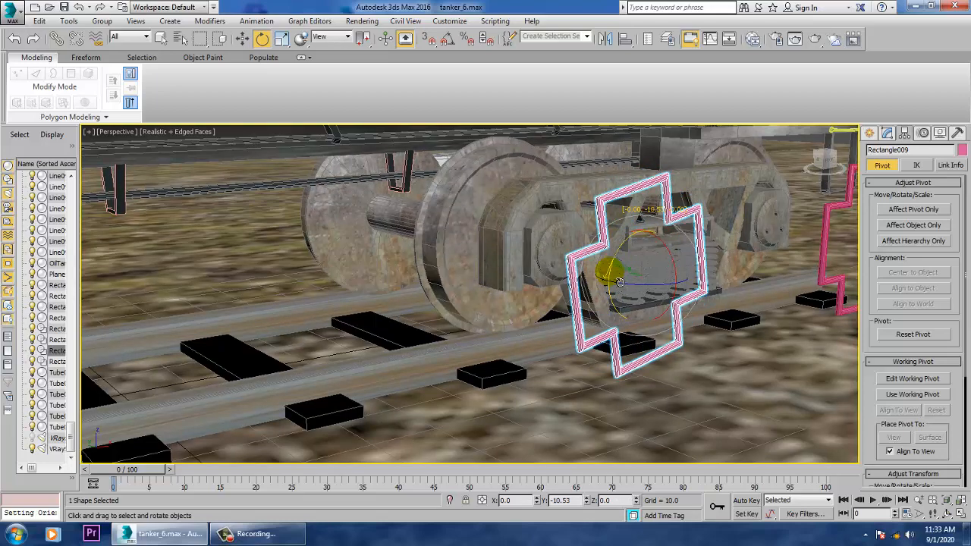
- Apply an Orientation Constraint from the second bogie's outer wheelset and hub cap to the neighbouring cross spline at about X 110
{"action": "left_click", "coordinate": [764, 229]}
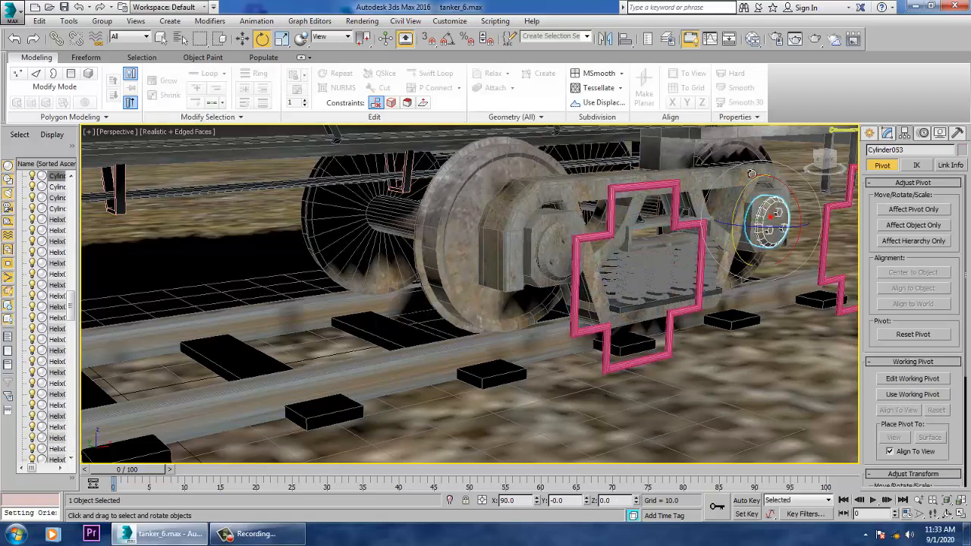
{"action": "middle_click_drag", "start_coordinate": [826, 238], "coordinate": [610, 283], "text": "alt"}
{"action": "left_click", "coordinate": [257, 21]}
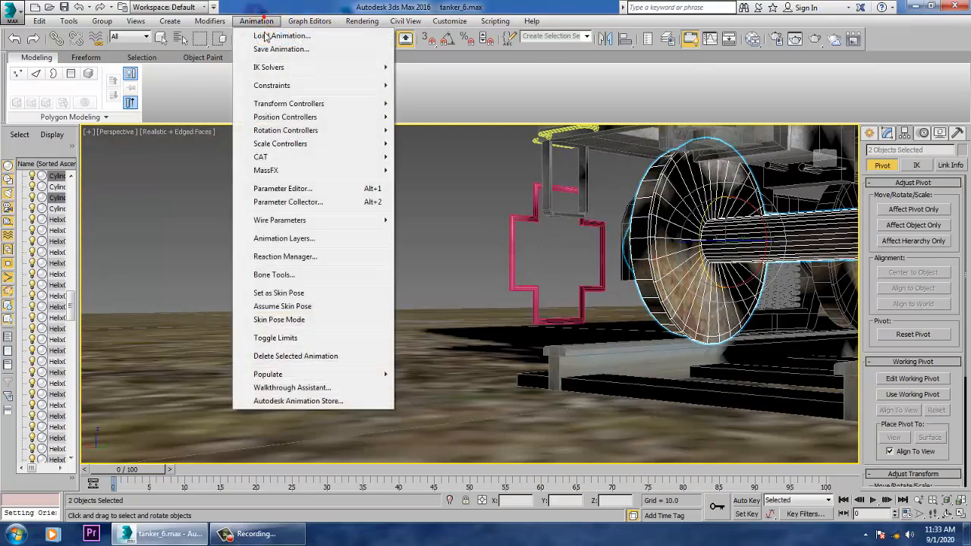
{"action": "mouse_move", "coordinate": [303, 86]}
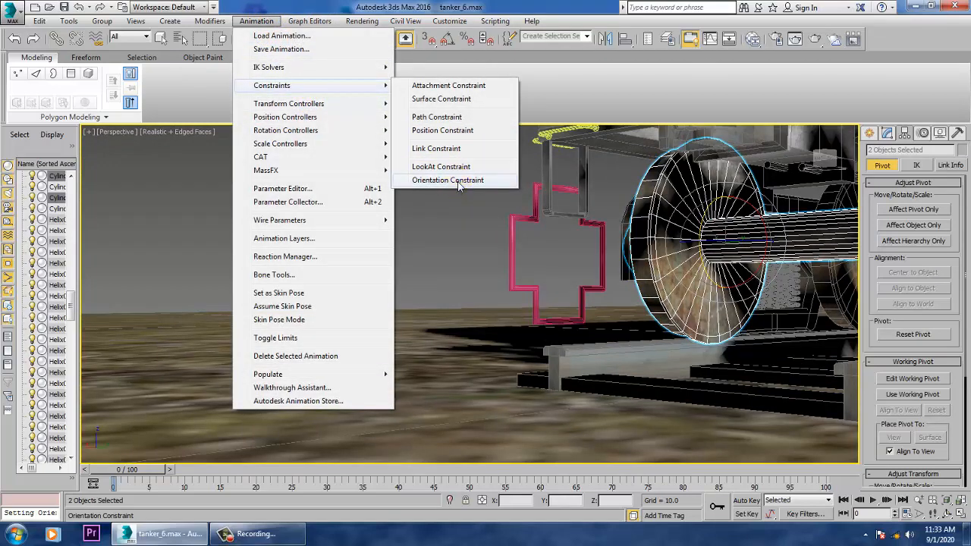
{"action": "left_click", "coordinate": [454, 181]}
{"action": "left_click", "coordinate": [520, 269]}
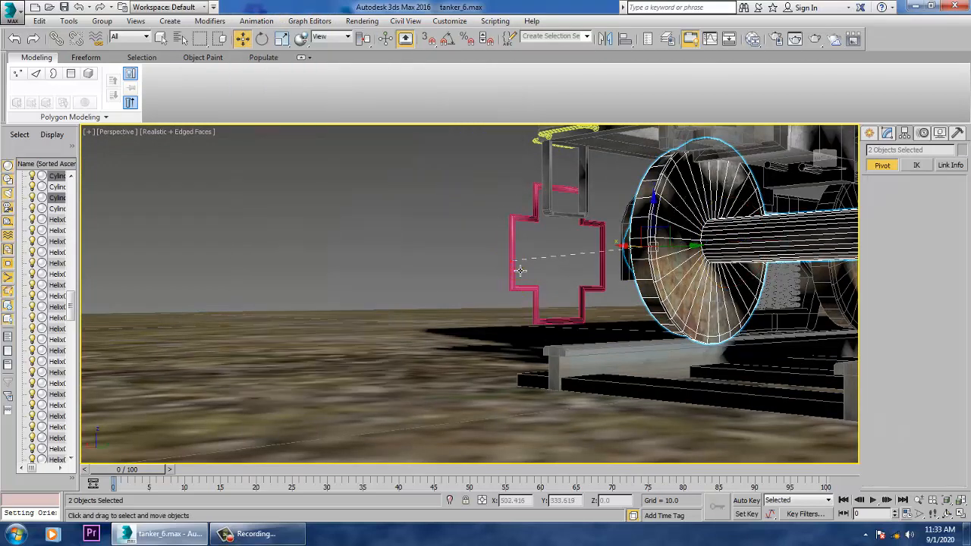
- Test-rotate the cross beside the second bogie's outer wheel to check its constraint, and undo the rotation
{"action": "middle_click_drag", "start_coordinate": [537, 271], "coordinate": [733, 298], "text": "alt"}
{"action": "left_click", "coordinate": [752, 331]}
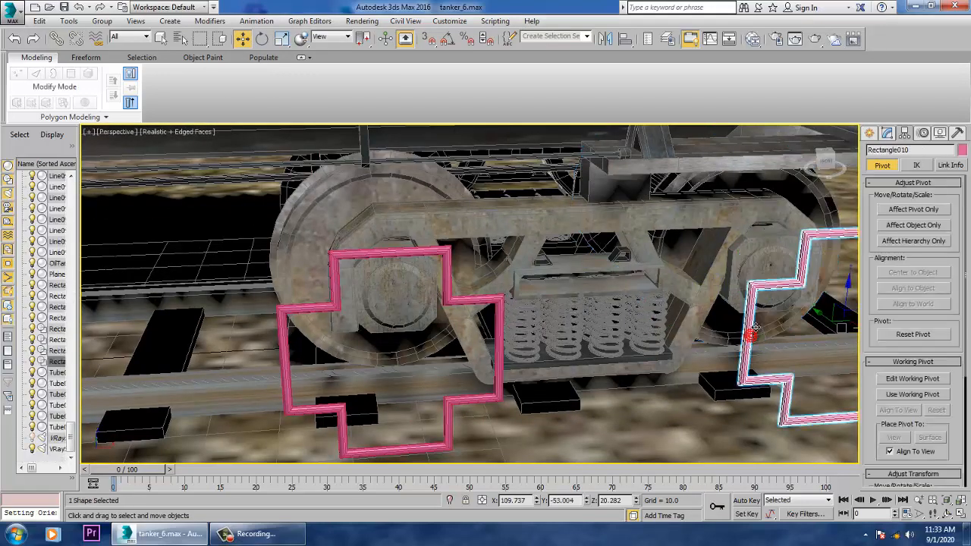
{"action": "scroll", "coordinate": [752, 330], "scroll_direction": "down", "scroll_amount": 1}
{"action": "key", "text": "e"}
{"action": "mouse_move", "coordinate": [786, 325]}
{"action": "left_mouse_down"}
{"action": "mouse_move", "coordinate": [800, 299]}
{"action": "mouse_move", "coordinate": [784, 308]}
{"action": "left_mouse_up"}
{"action": "key", "text": "ctrl+z"}
{"action": "scroll", "coordinate": [683, 296], "scroll_direction": "down", "scroll_amount": 3}
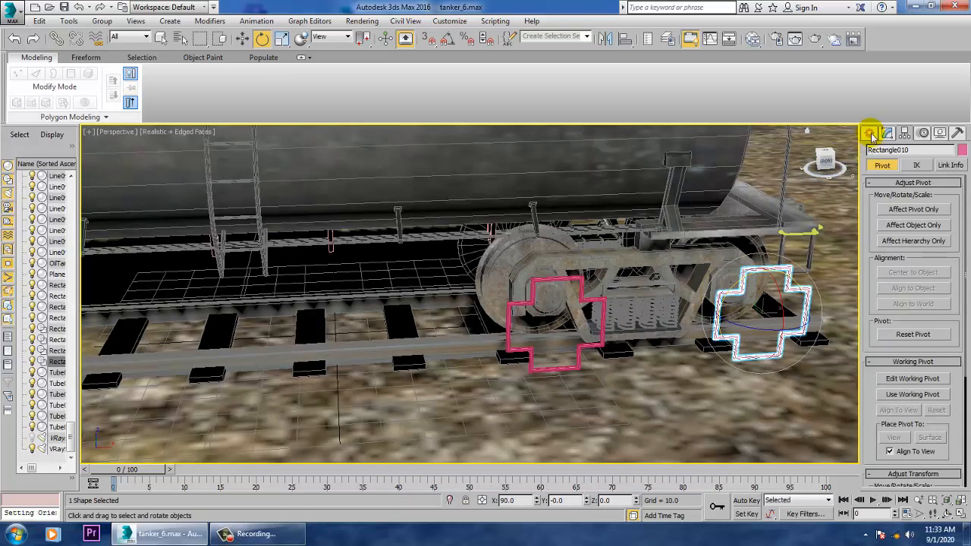
- Draw a rectangle spline in the Top view enclosing the full length and width of the tanker
{"action": "left_click", "coordinate": [870, 134]}
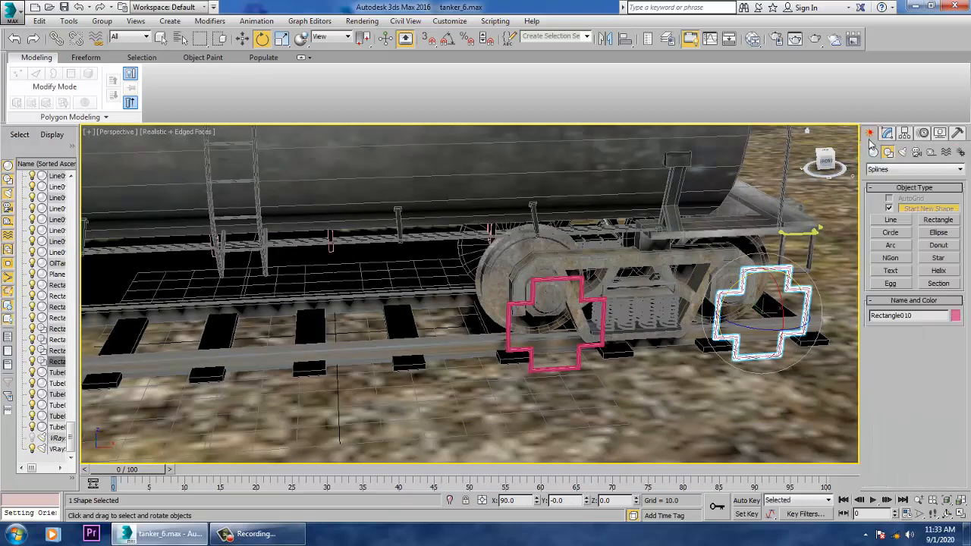
{"action": "left_click", "coordinate": [942, 222]}
{"action": "key", "text": "alt+w"}
{"action": "middle_click", "coordinate": [255, 215]}
{"action": "key", "text": "alt+w"}
{"action": "scroll", "coordinate": [325, 241], "scroll_direction": "up", "scroll_amount": 2}
{"action": "middle_click_drag", "start_coordinate": [319, 236], "coordinate": [391, 266]}
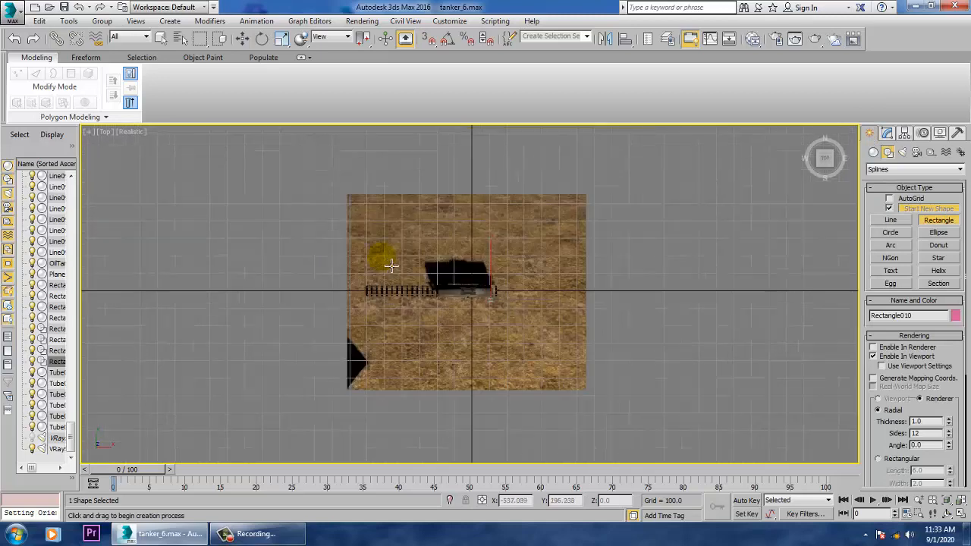
{"action": "scroll", "coordinate": [392, 265], "scroll_direction": "up", "scroll_amount": 5}
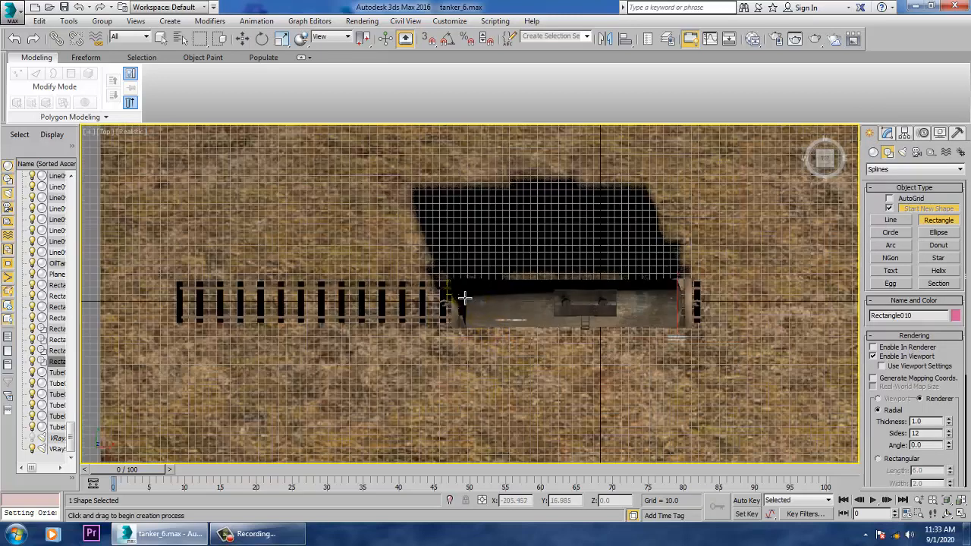
{"action": "left_click_drag", "start_coordinate": [456, 287], "coordinate": [705, 343]}
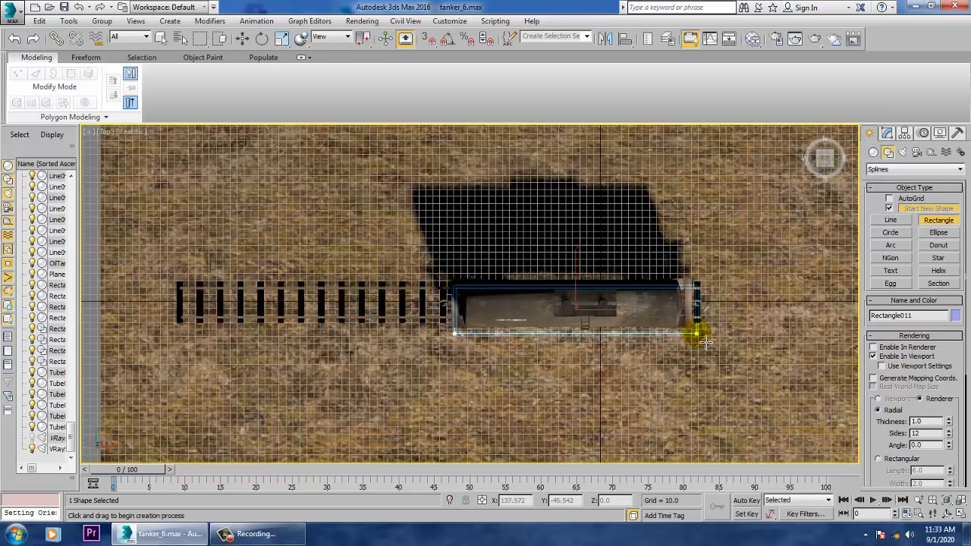
- Raise the new rectangle above the tanker to about Z 137.6 and set its rendering thickness to 2.59
{"action": "key", "text": "w"}
{"action": "key", "text": "alt+w"}
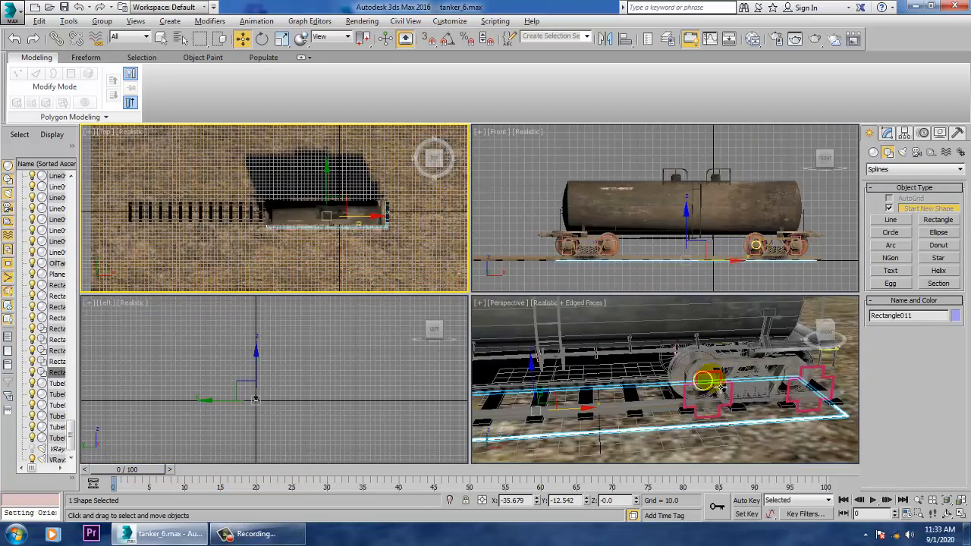
{"action": "middle_click", "coordinate": [704, 390]}
{"action": "key", "text": "alt+w"}
{"action": "scroll", "coordinate": [682, 352], "scroll_direction": "down", "scroll_amount": 5}
{"action": "middle_click_drag", "start_coordinate": [524, 341], "coordinate": [538, 386]}
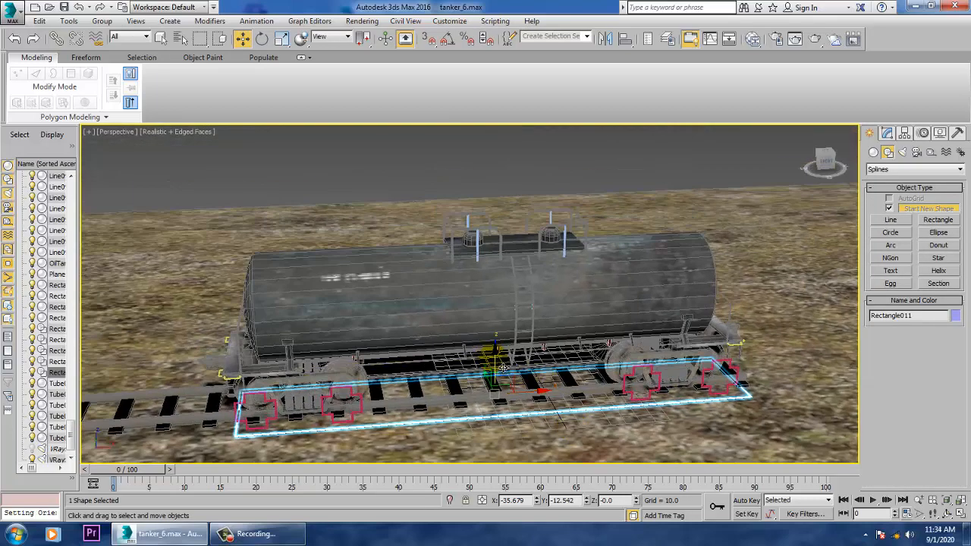
{"action": "left_click_drag", "start_coordinate": [493, 364], "coordinate": [494, 175]}
{"action": "middle_click_drag", "start_coordinate": [546, 232], "coordinate": [553, 236], "text": "alt"}
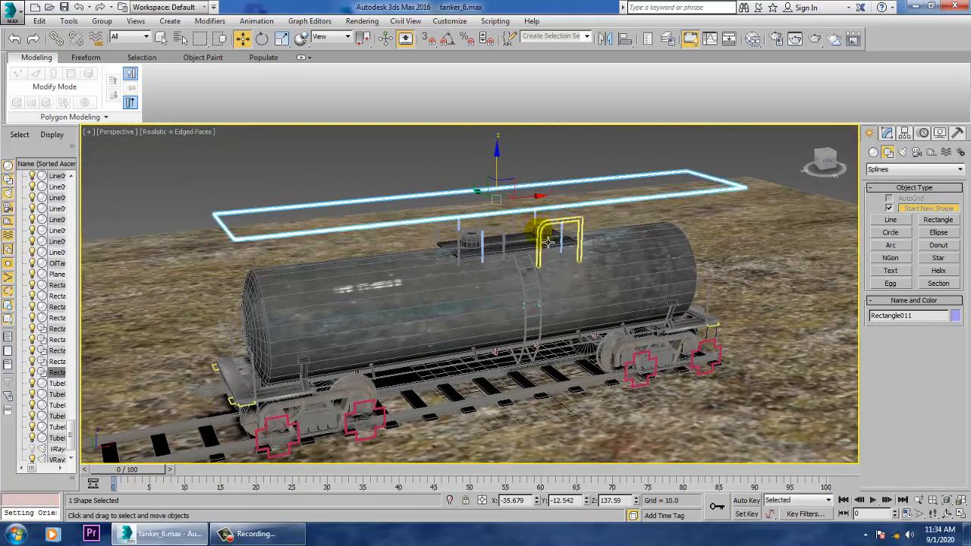
{"action": "left_click", "coordinate": [888, 133]}
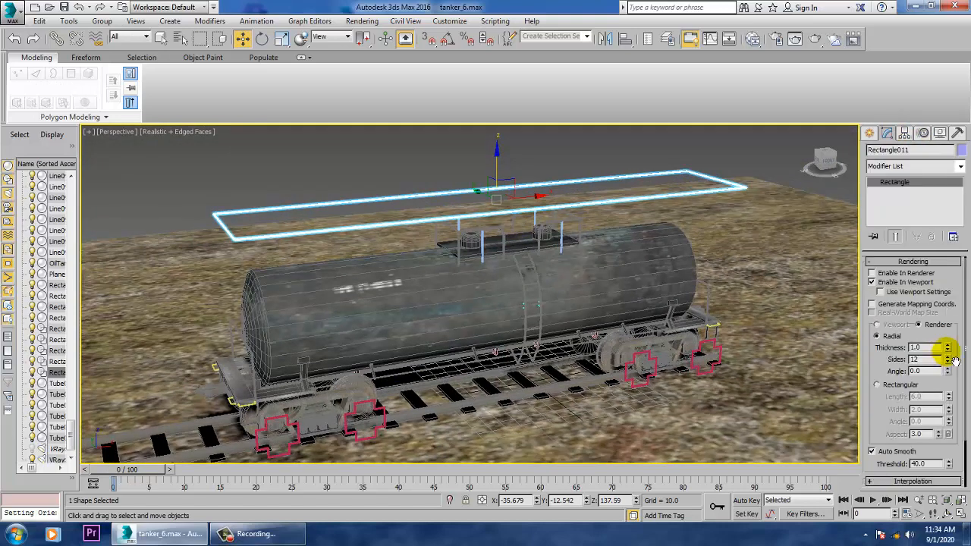
{"action": "left_click_drag", "start_coordinate": [949, 348], "coordinate": [926, 243]}
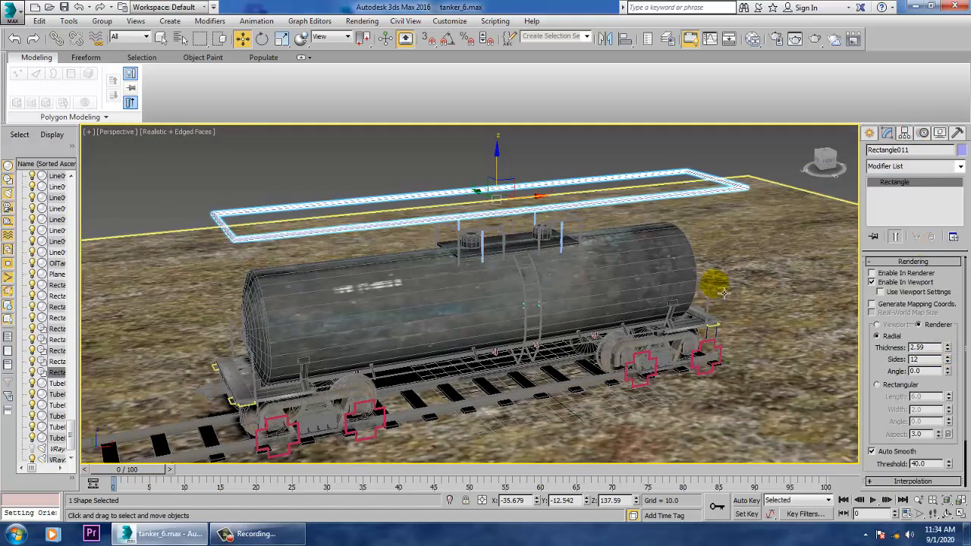
- Select all the tanker's parts and cross splines in the Front view, leaving out the overhead rectangle and the track
{"action": "key", "text": "alt+w"}
{"action": "right_click", "coordinate": [661, 210]}
{"action": "key", "text": "alt+w"}
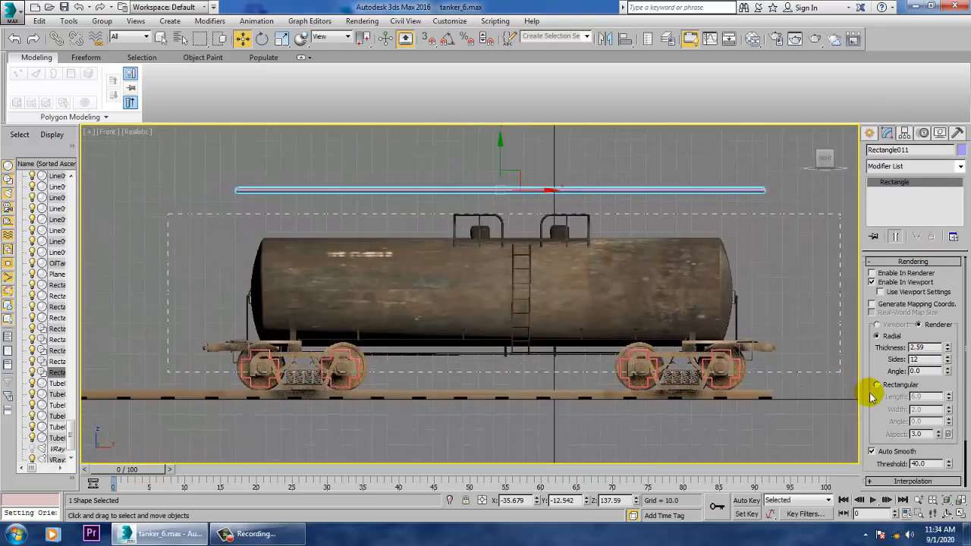
{"action": "key", "text": "ctrl+a"}
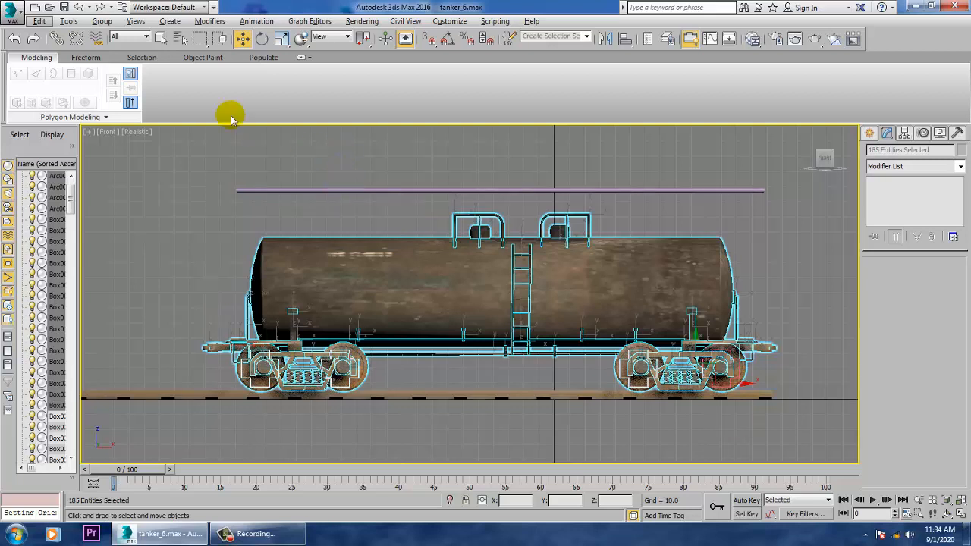
- Remove the four cross-shaped control splines beside the wheels from the selection in the Perspective view
{"action": "key", "text": "alt+w"}
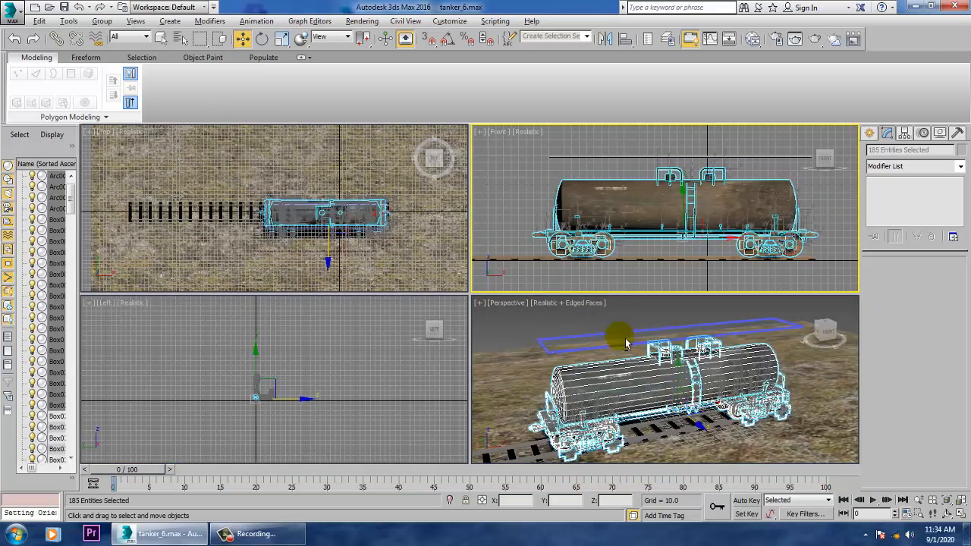
{"action": "right_click", "coordinate": [626, 344]}
{"action": "key", "text": "alt+w"}
{"action": "middle_click_drag", "start_coordinate": [505, 364], "coordinate": [709, 289], "text": "alt"}
{"action": "scroll", "coordinate": [493, 394], "scroll_direction": "up", "scroll_amount": 4}
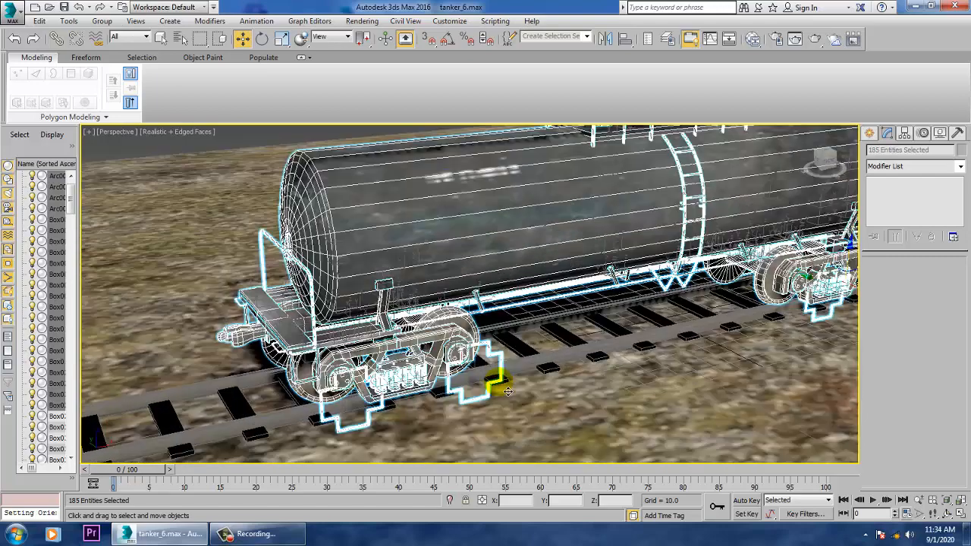
{"action": "scroll", "coordinate": [506, 390], "scroll_direction": "up", "scroll_amount": 4}
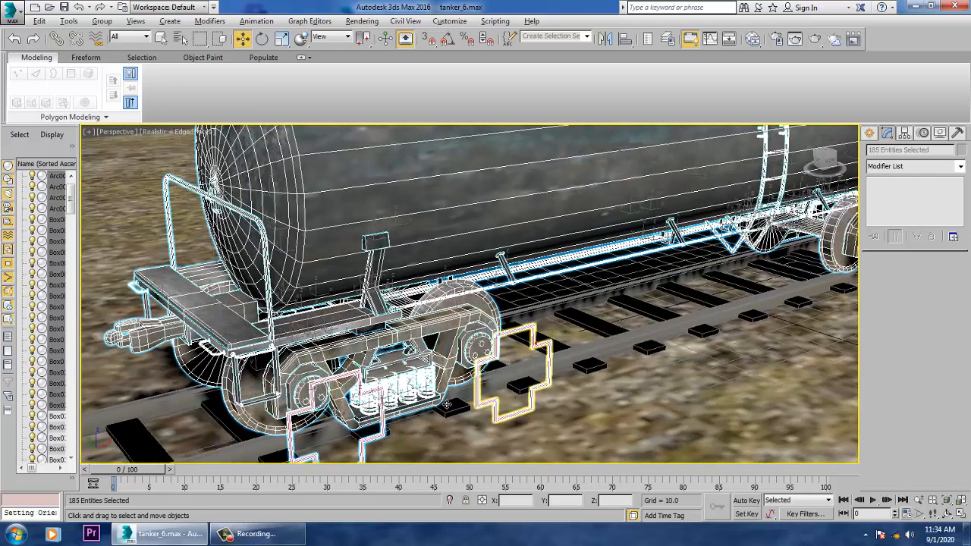
{"action": "left_click", "coordinate": [477, 404], "text": "alt"}
{"action": "left_click", "coordinate": [370, 455], "text": "alt"}
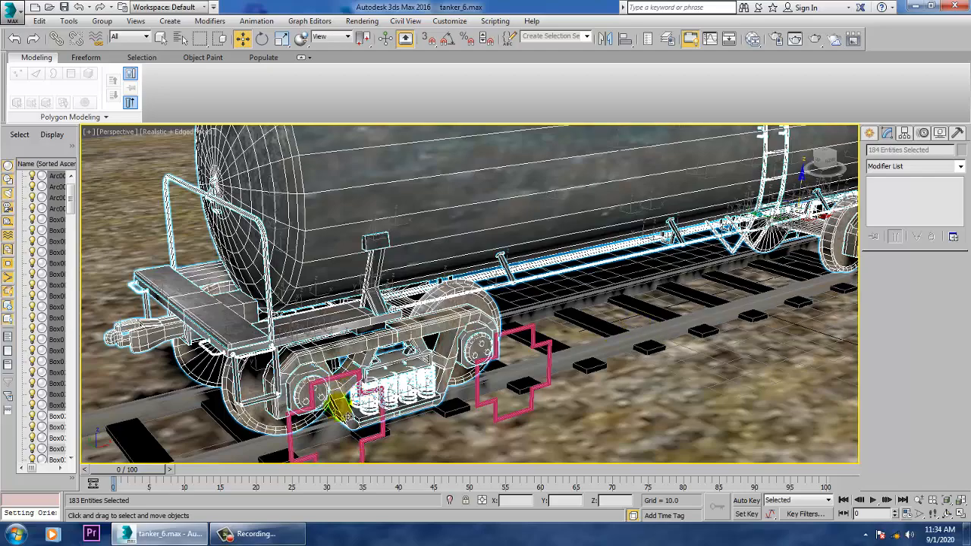
{"action": "scroll", "coordinate": [767, 283], "scroll_direction": "up", "scroll_amount": 2}
{"action": "middle_click_drag", "start_coordinate": [767, 283], "coordinate": [574, 347]}
{"action": "scroll", "coordinate": [574, 347], "scroll_direction": "up", "scroll_amount": 2}
{"action": "scroll", "coordinate": [607, 346], "scroll_direction": "up", "scroll_amount": 1}
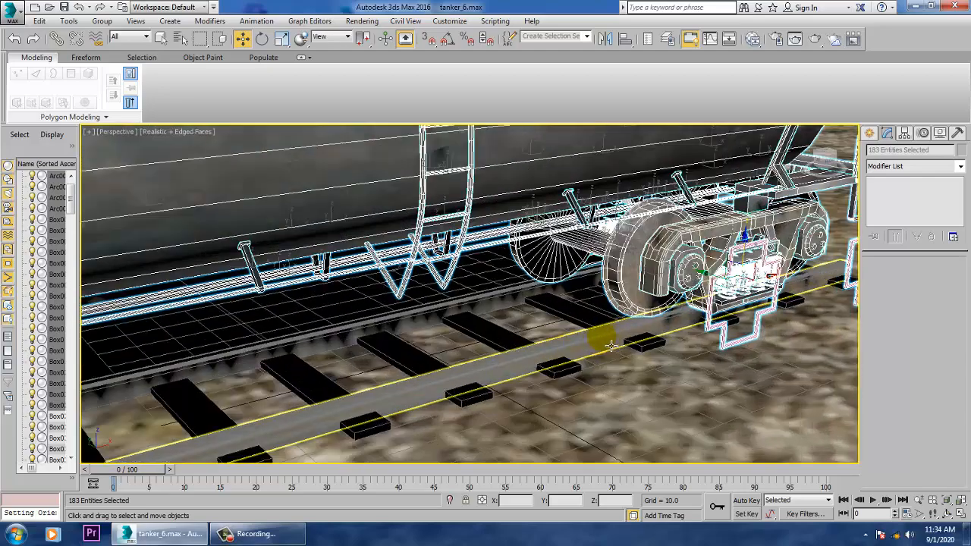
{"action": "scroll", "coordinate": [611, 347], "scroll_direction": "up", "scroll_amount": 1}
{"action": "left_click", "coordinate": [753, 334], "text": "alt"}
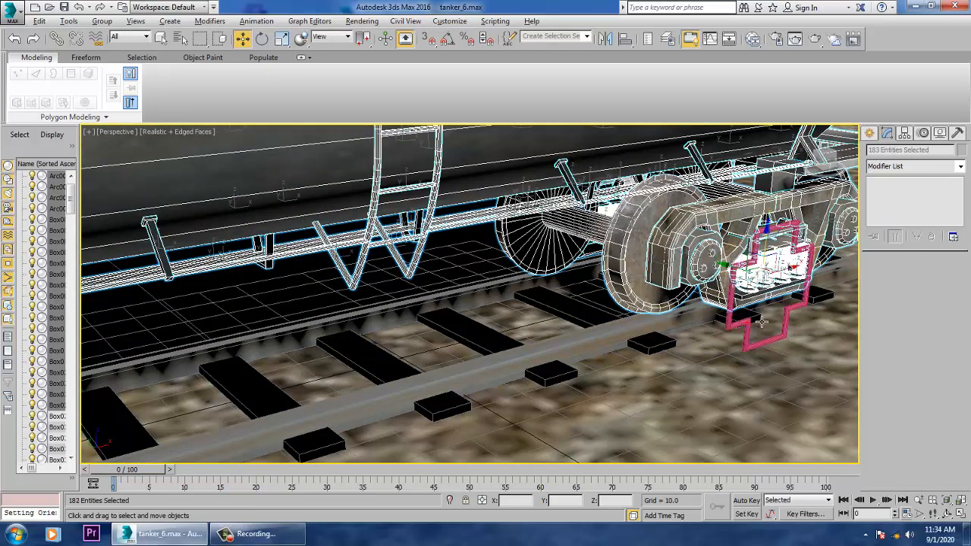
{"action": "middle_click_drag", "start_coordinate": [753, 335], "coordinate": [556, 323], "text": "alt"}
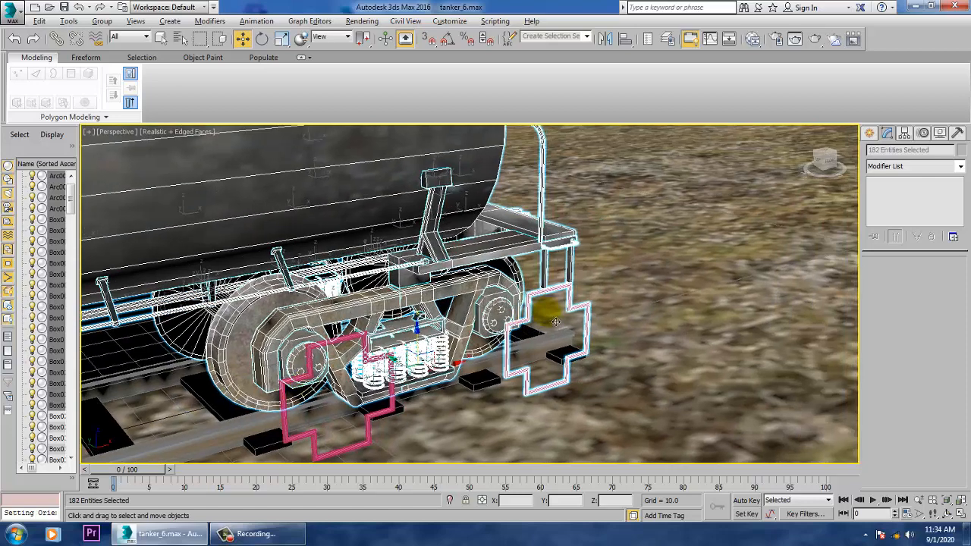
{"action": "left_click", "coordinate": [597, 314], "text": "alt"}
{"action": "scroll", "coordinate": [600, 315], "scroll_direction": "down", "scroll_amount": 6}
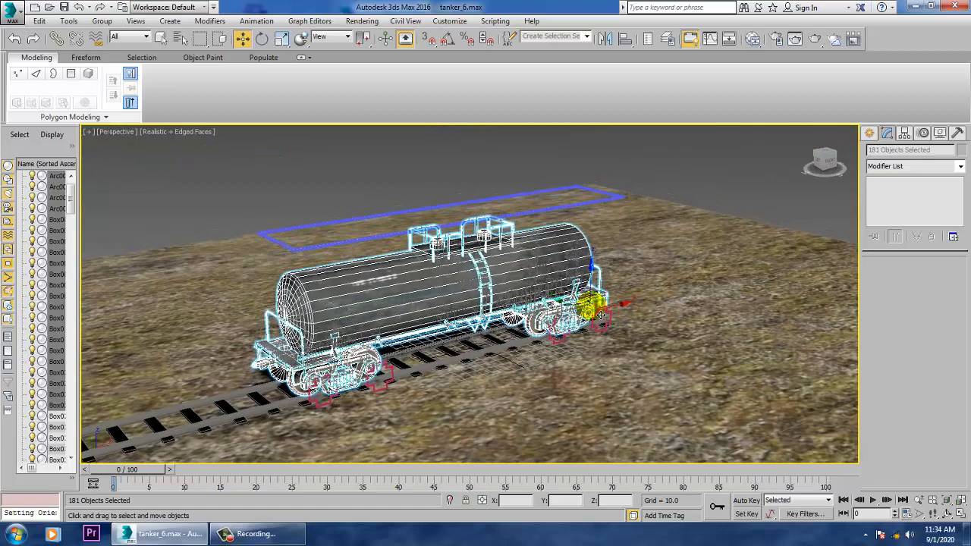
- Link the selected tanker parts to the overhead rectangle as their parent, and select that rectangle ready to move
{"action": "scroll", "coordinate": [478, 327], "scroll_direction": "up", "scroll_amount": 4}
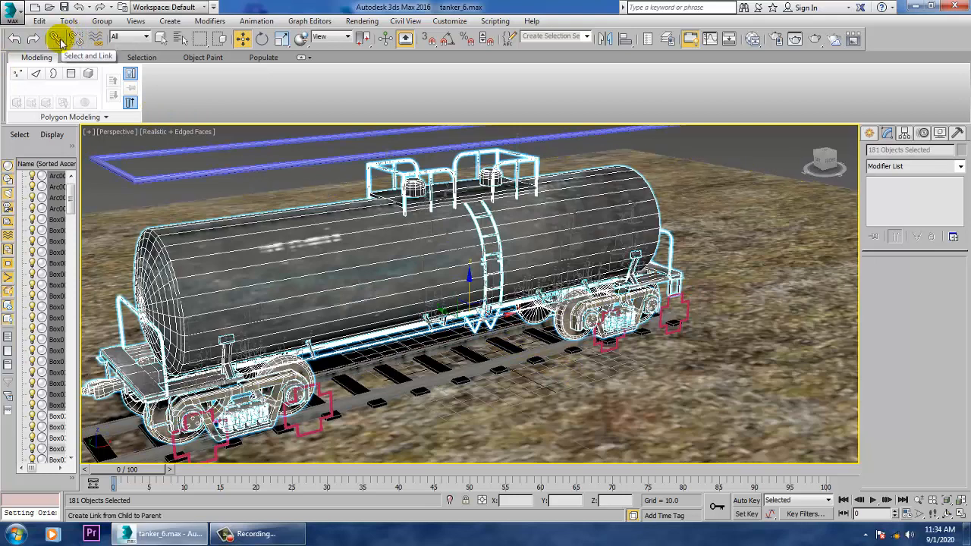
{"action": "middle_click_drag", "start_coordinate": [518, 278], "coordinate": [651, 339]}
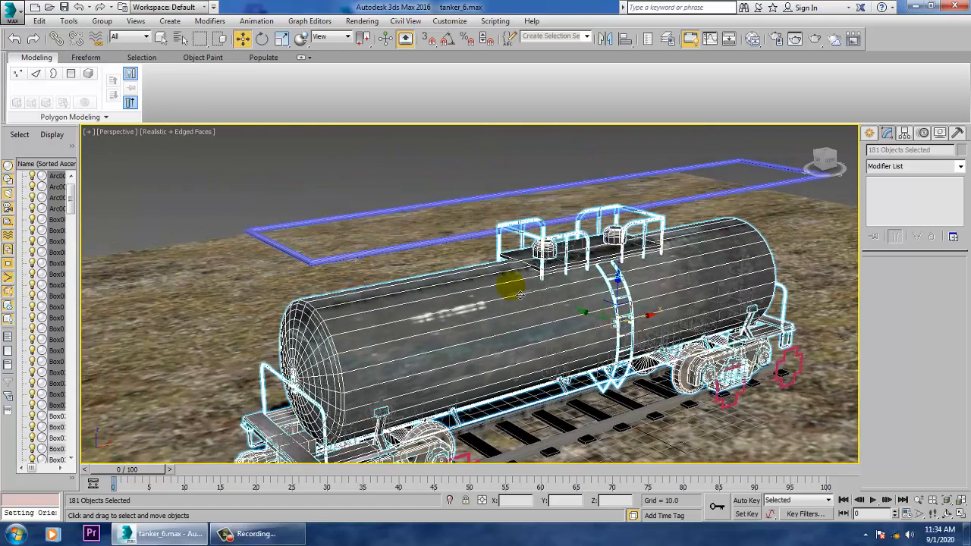
{"action": "left_click", "coordinate": [56, 38]}
{"action": "left_click_drag", "start_coordinate": [473, 276], "coordinate": [452, 213]}
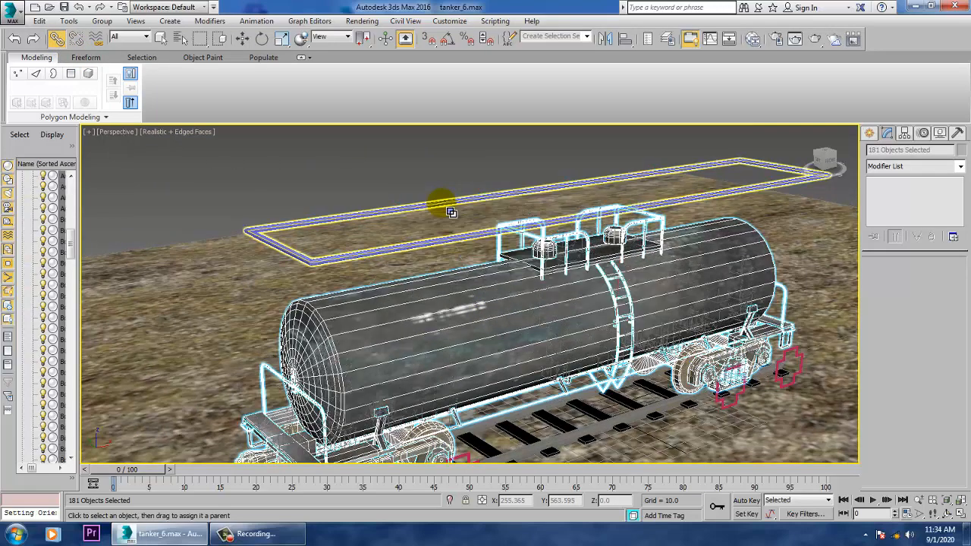
{"action": "left_click", "coordinate": [448, 212]}
{"action": "key", "text": "w"}
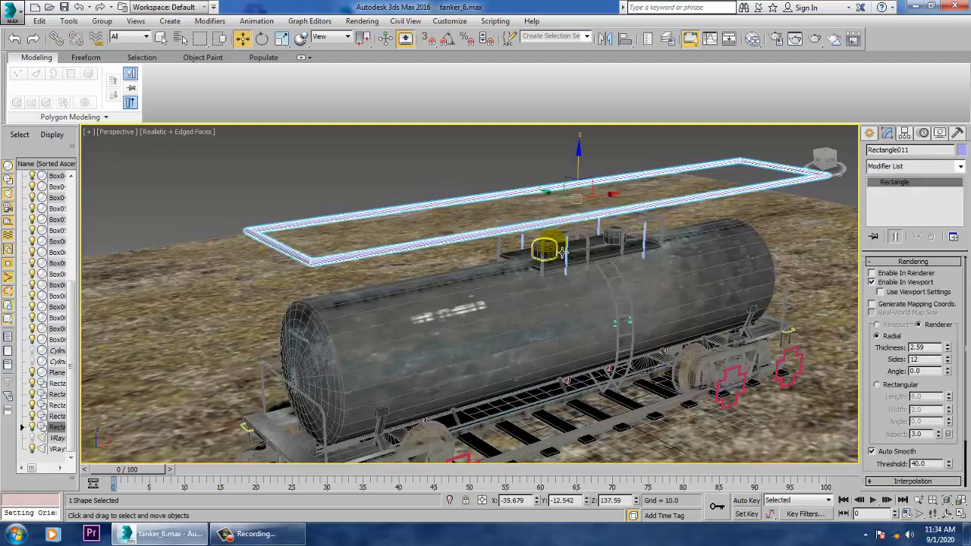
- Turn off the edged-faces display in the Perspective view
{"action": "scroll", "coordinate": [530, 245], "scroll_direction": "down", "scroll_amount": 3}
{"action": "middle_click_drag", "start_coordinate": [530, 245], "coordinate": [610, 242], "text": "alt"}
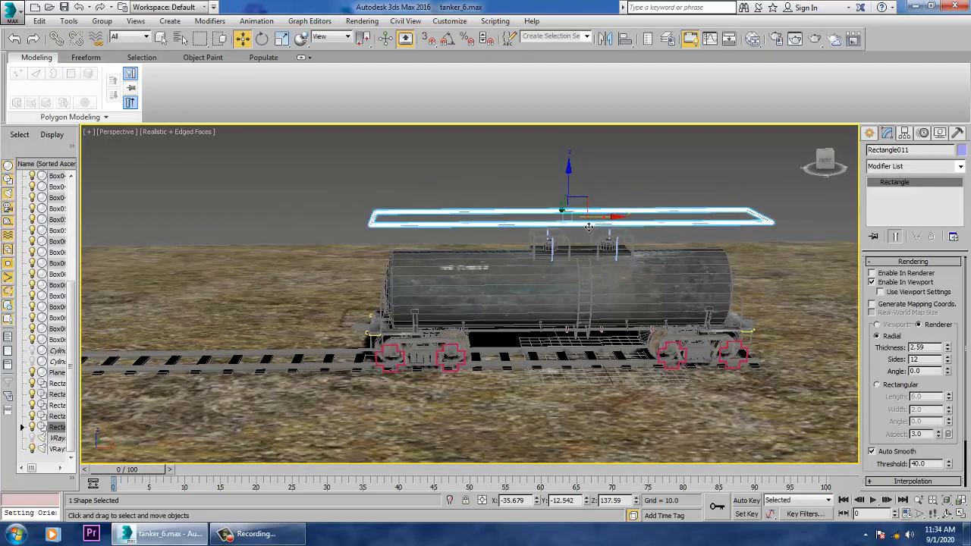
{"action": "left_click_drag", "start_coordinate": [588, 226], "coordinate": [600, 264]}
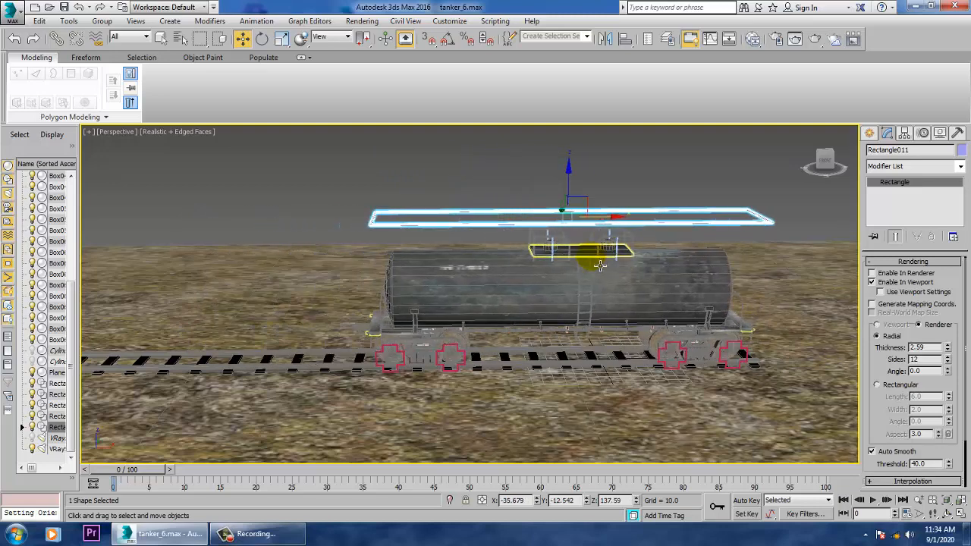
{"action": "key", "text": "F4"}
- Select all four cross-shaped control splines beside the tanker's wheels
{"action": "mouse_move", "coordinate": [486, 403]}
{"action": "middle_mouse_down", "text": "alt"}
{"action": "mouse_move", "coordinate": [523, 383]}
{"action": "mouse_move", "coordinate": [468, 375]}
{"action": "mouse_move", "coordinate": [484, 400]}
{"action": "middle_mouse_up", "text": "alt"}
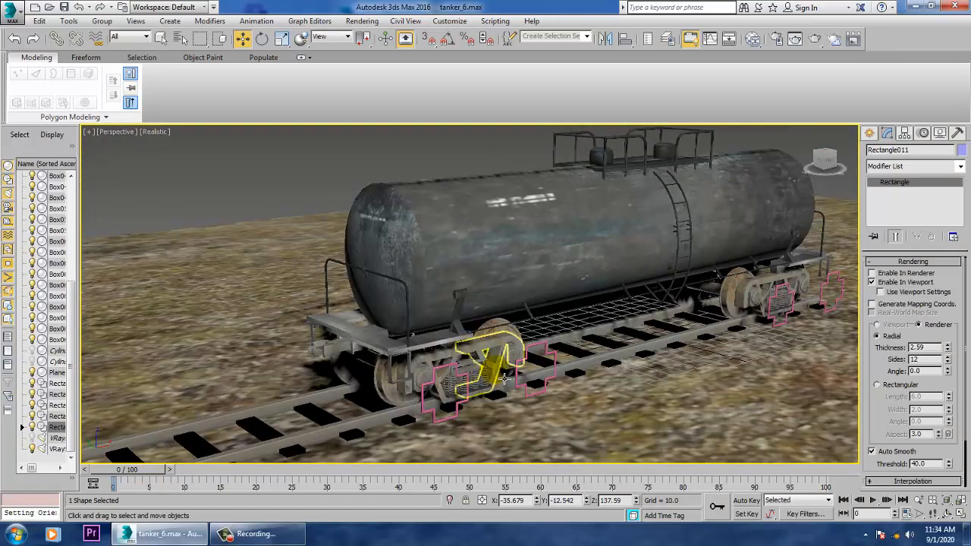
{"action": "scroll", "coordinate": [505, 377], "scroll_direction": "up", "scroll_amount": 4}
{"action": "left_click", "coordinate": [595, 323]}
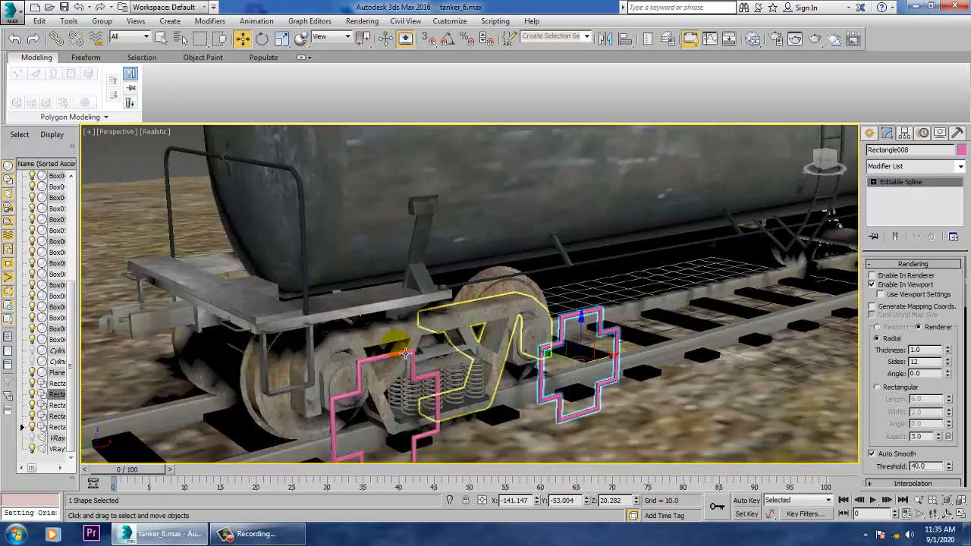
{"action": "left_click", "coordinate": [381, 361], "text": "ctrl"}
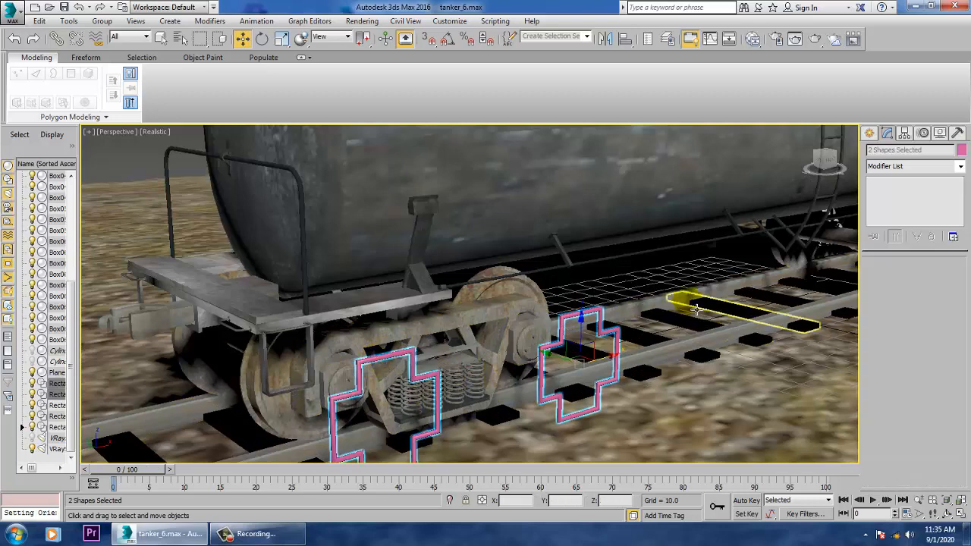
{"action": "middle_click_drag", "start_coordinate": [712, 303], "coordinate": [378, 390]}
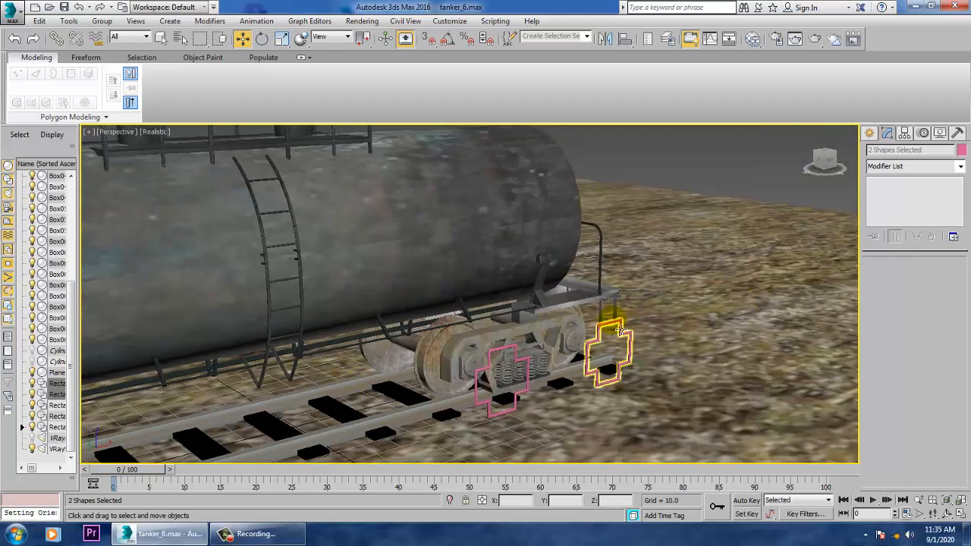
{"action": "left_click", "coordinate": [504, 357], "text": "ctrl"}
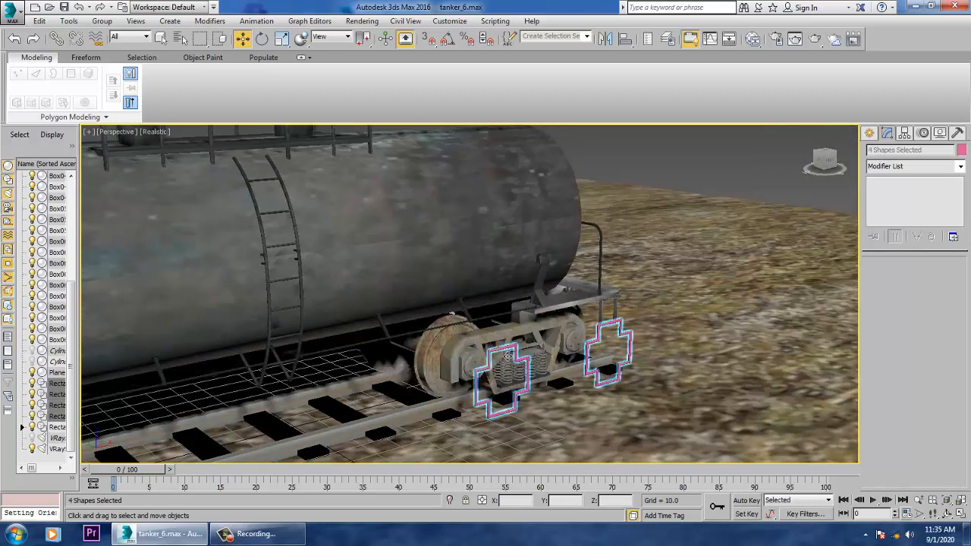
{"action": "key", "text": "z"}
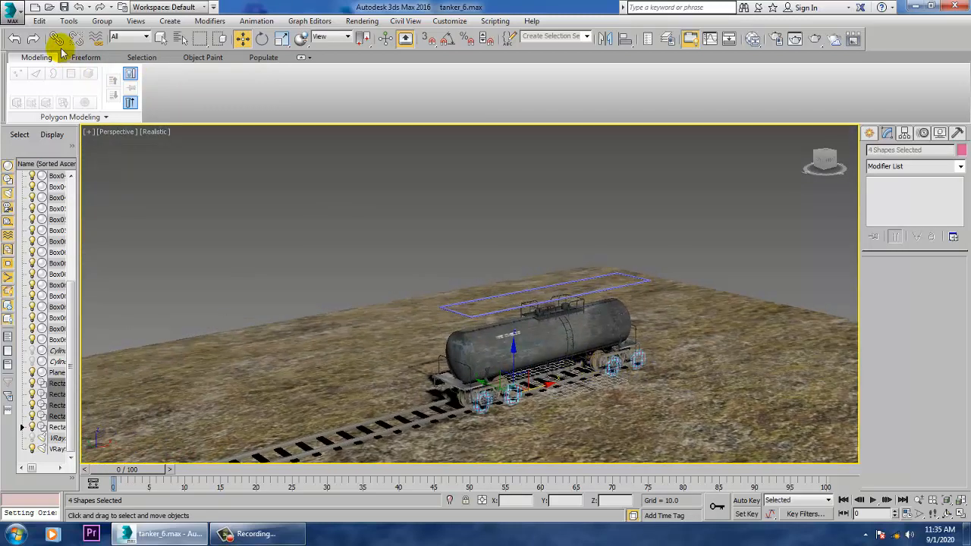
- Link the four selected cross splines to the overhead rectangle as their parent, and select that rectangle
{"action": "left_click", "coordinate": [57, 39]}
{"action": "middle_click_drag", "start_coordinate": [557, 291], "coordinate": [563, 286], "text": "alt"}
{"action": "scroll", "coordinate": [591, 345], "scroll_direction": "up", "scroll_amount": 4}
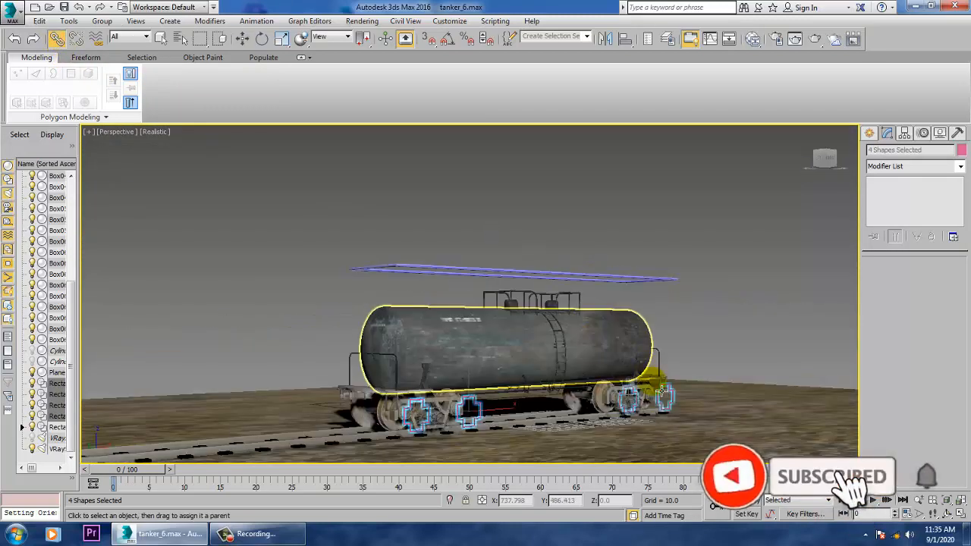
{"action": "left_click_drag", "start_coordinate": [632, 284], "coordinate": [640, 286]}
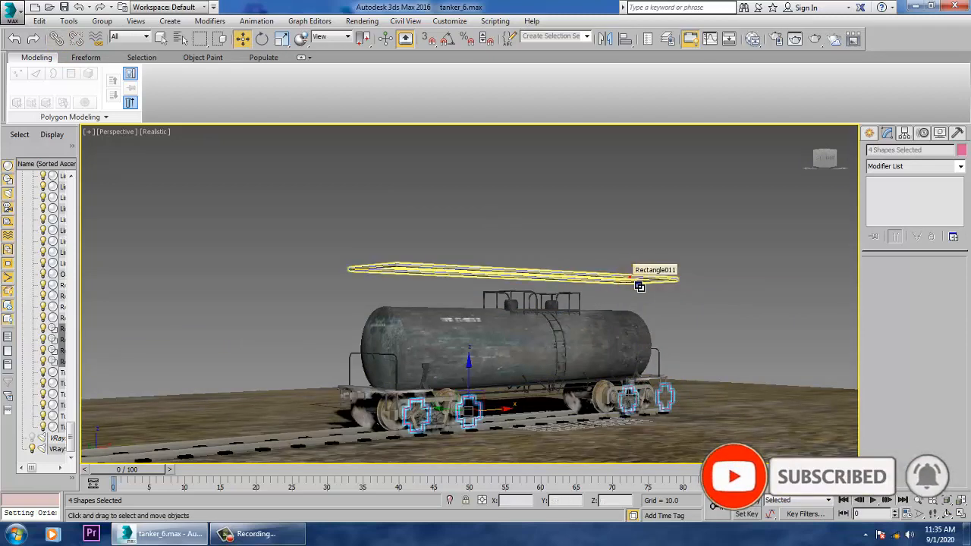
{"action": "left_click", "coordinate": [640, 286]}
- Examine the linked tanker, its wheels and the track around it from several angles
{"action": "middle_click_drag", "start_coordinate": [596, 327], "coordinate": [674, 288]}
{"action": "middle_click_drag", "start_coordinate": [622, 314], "coordinate": [608, 337], "text": "alt"}
{"action": "left_click_drag", "start_coordinate": [669, 258], "coordinate": [638, 275]}
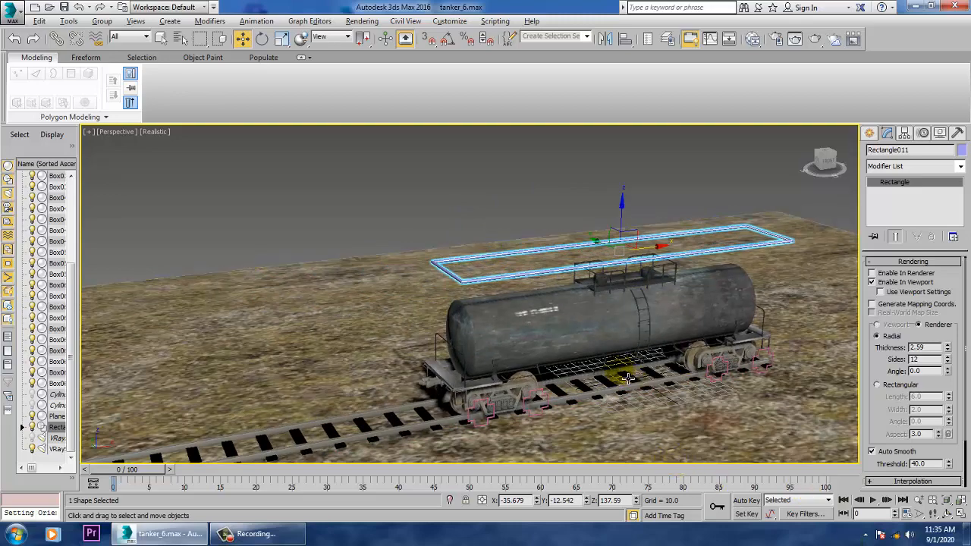
{"action": "middle_click_drag", "start_coordinate": [617, 374], "coordinate": [613, 364], "text": "alt"}
{"action": "middle_click_drag", "start_coordinate": [548, 369], "coordinate": [693, 280]}
{"action": "scroll", "coordinate": [617, 334], "scroll_direction": "up", "scroll_amount": 4}
{"action": "scroll", "coordinate": [617, 334], "scroll_direction": "up", "scroll_amount": 5}
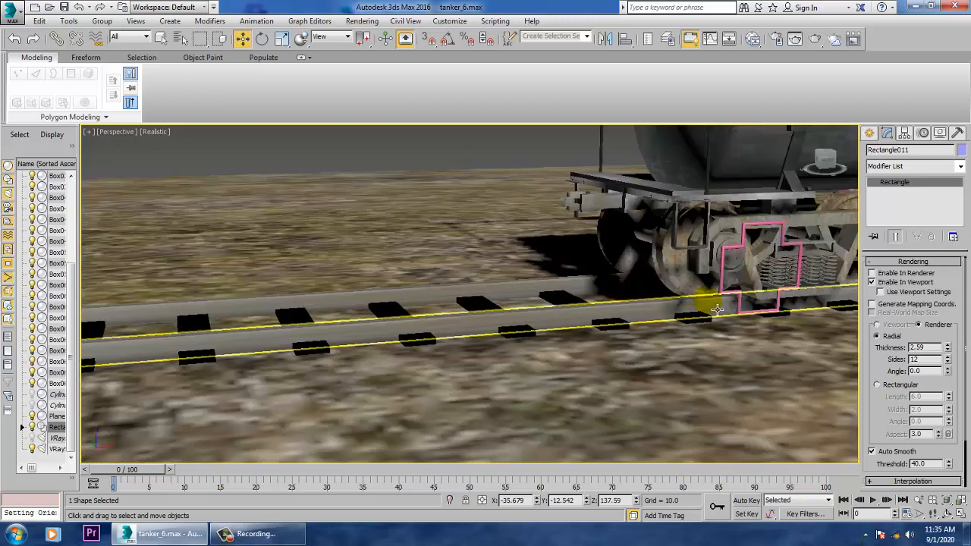
{"action": "scroll", "coordinate": [504, 416], "scroll_direction": "down", "scroll_amount": 10}
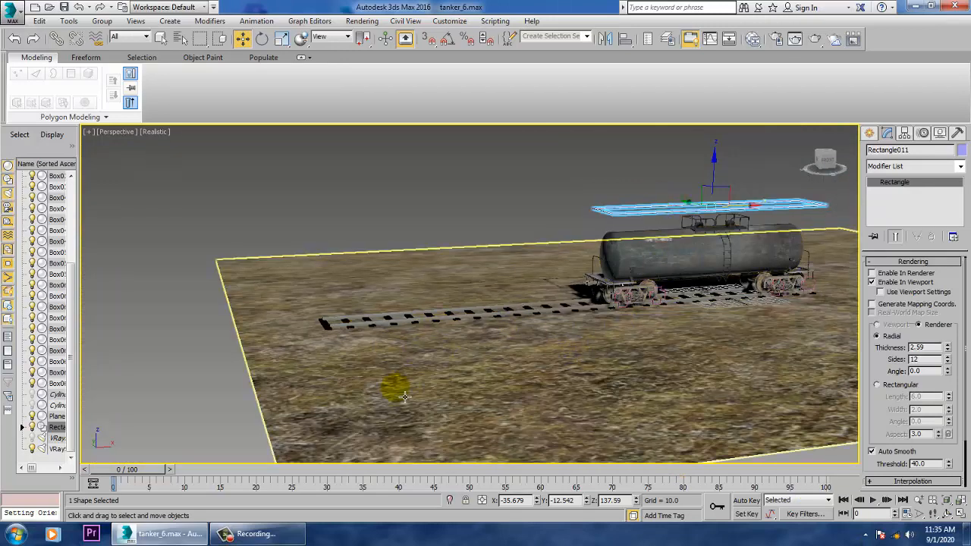
{"action": "key", "text": "alt"}
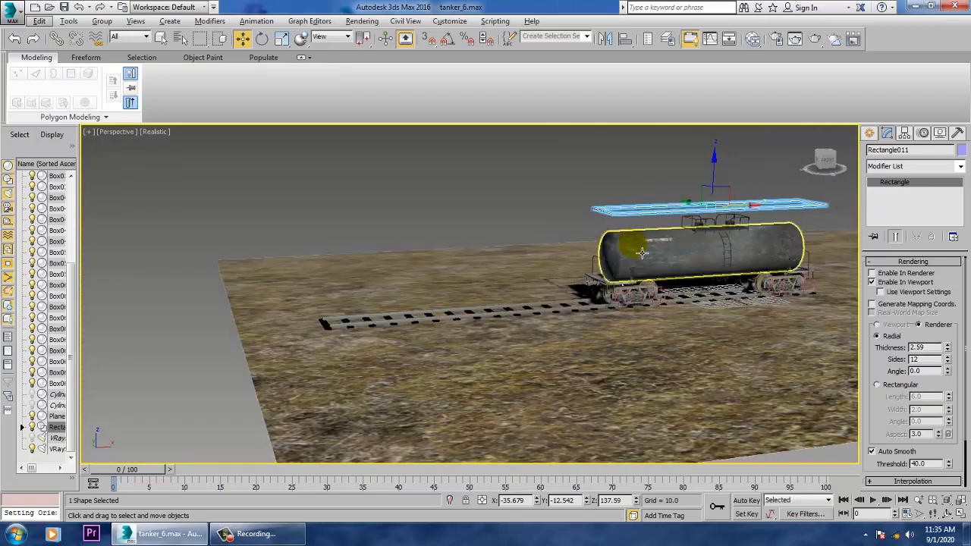
{"action": "key", "text": "z"}
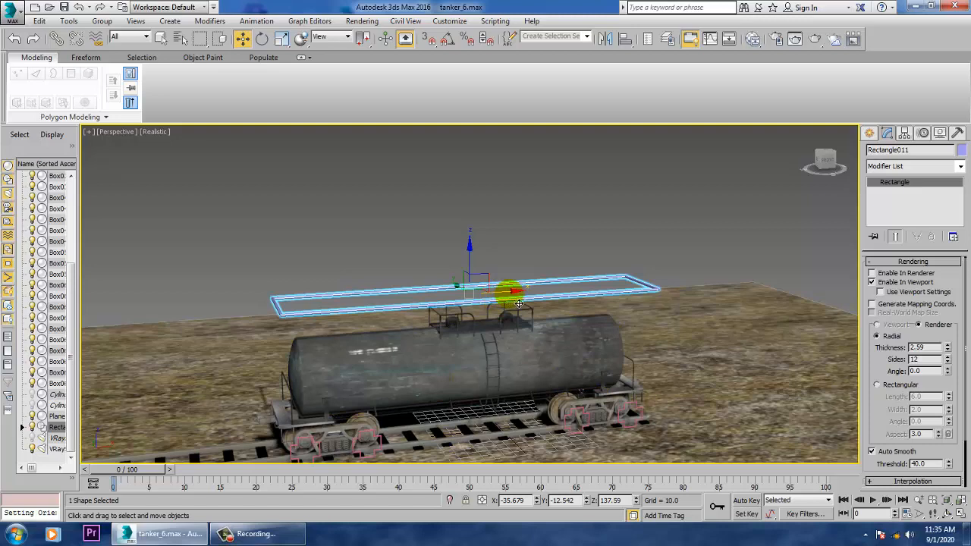
- Move the overhead rectangle along the track to X -22.15 and test how the linked tanker follows it
{"action": "left_click_drag", "start_coordinate": [499, 303], "coordinate": [532, 349]}
{"action": "left_click", "coordinate": [576, 368]}
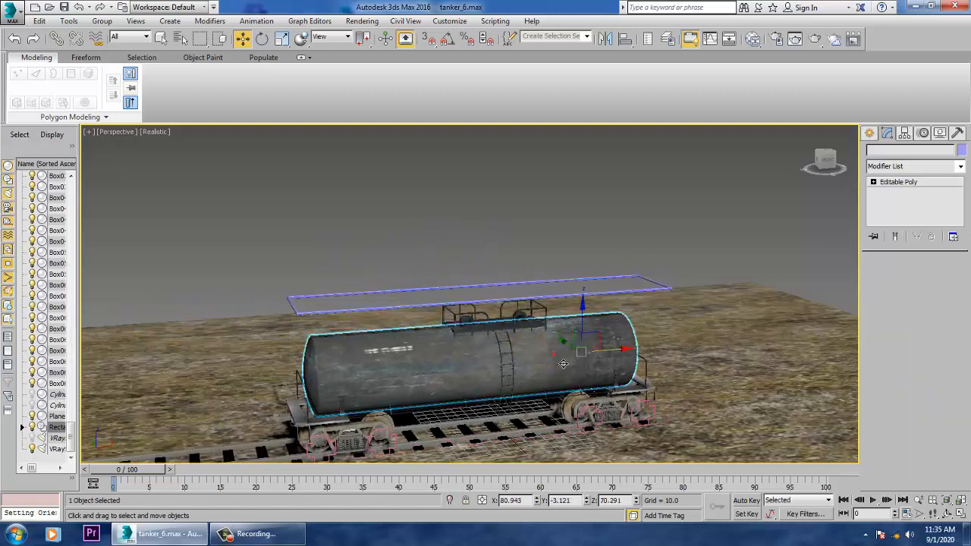
{"action": "left_click_drag", "start_coordinate": [634, 357], "coordinate": [668, 378]}
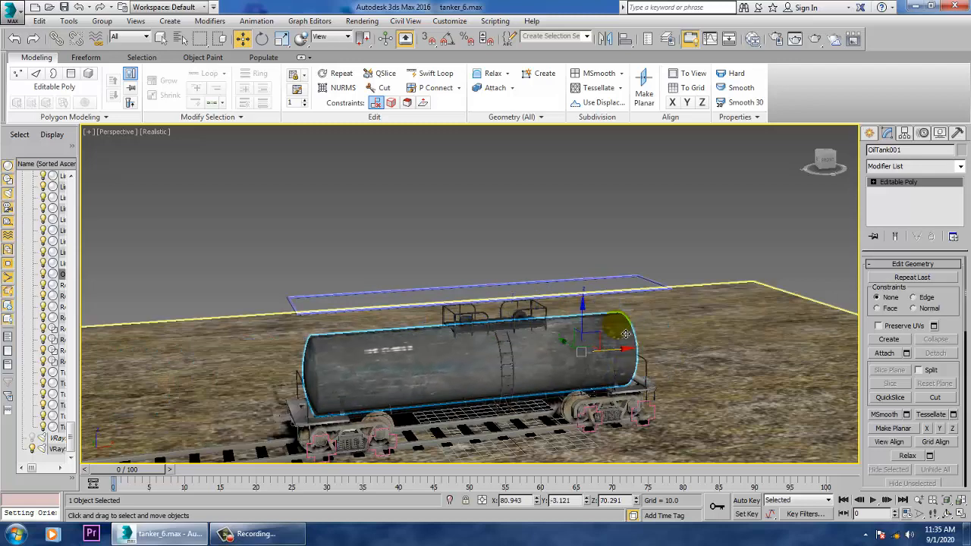
{"action": "left_click", "coordinate": [649, 298]}
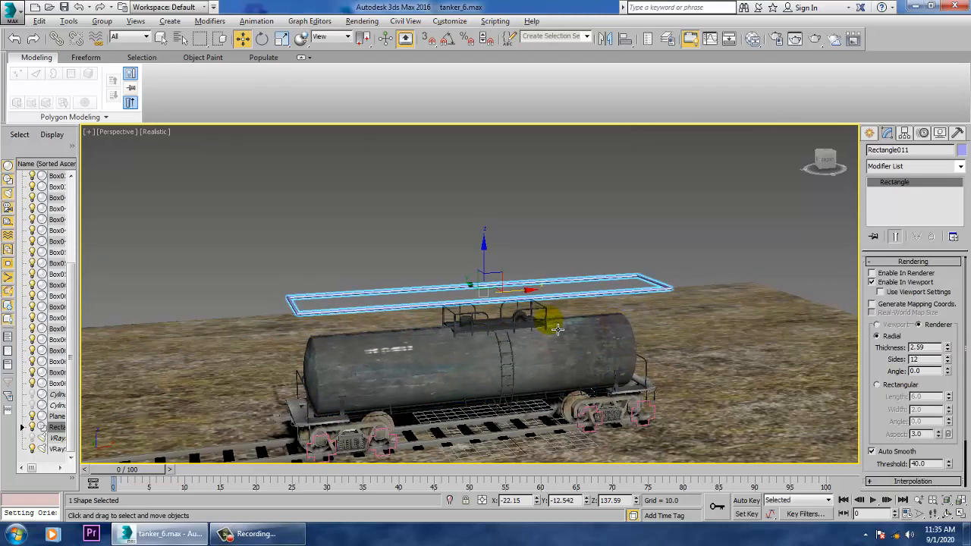
{"action": "middle_click_drag", "start_coordinate": [558, 328], "coordinate": [667, 228]}
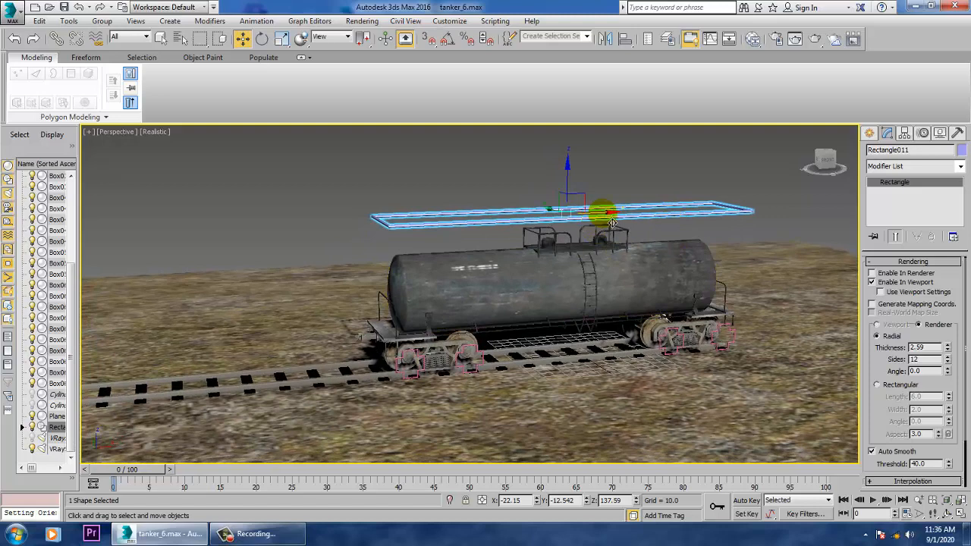
{"action": "left_click_drag", "start_coordinate": [613, 224], "coordinate": [596, 256]}
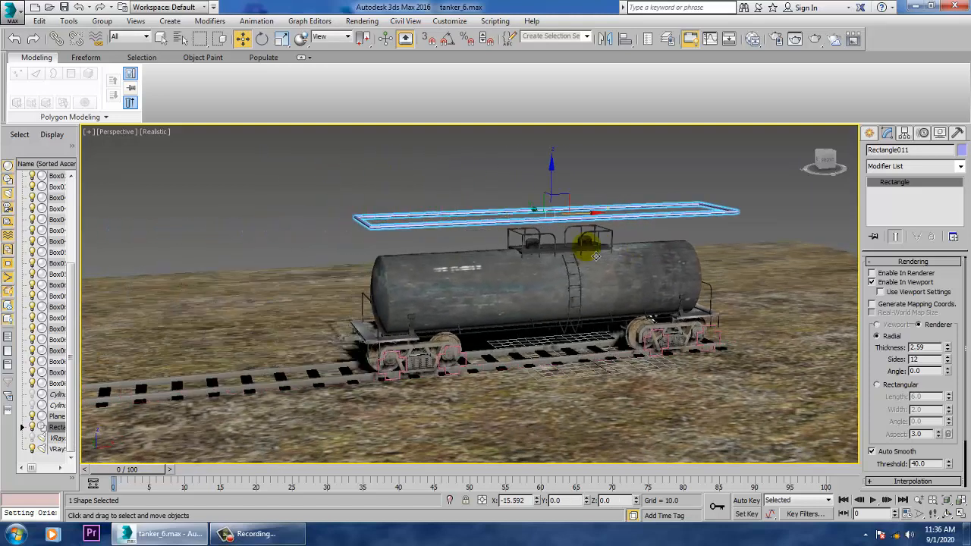
- Try rotating the cross-shaped control spline beside the tanker's end wheel to test the wheelset
{"action": "scroll", "coordinate": [521, 455], "scroll_direction": "up", "scroll_amount": 8}
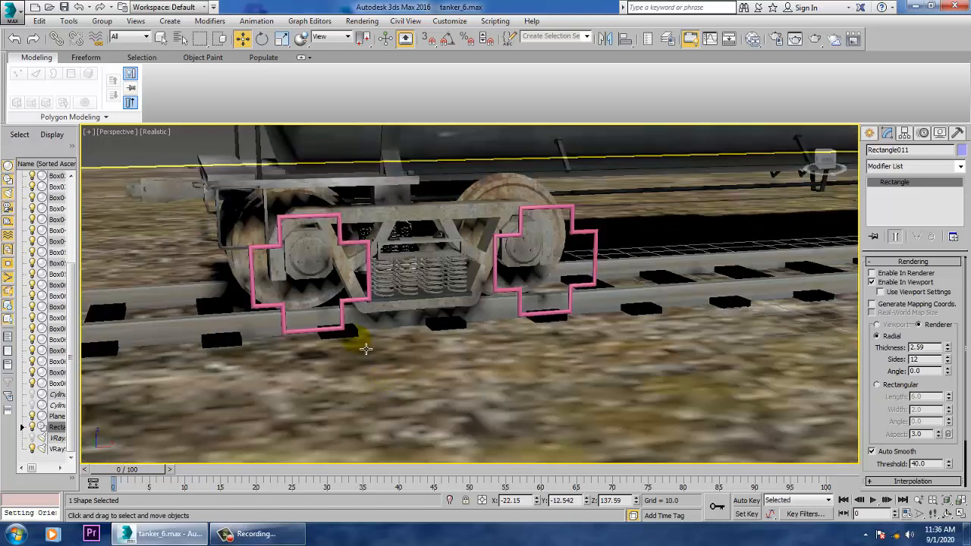
{"action": "left_click", "coordinate": [343, 307]}
{"action": "key", "text": "e"}
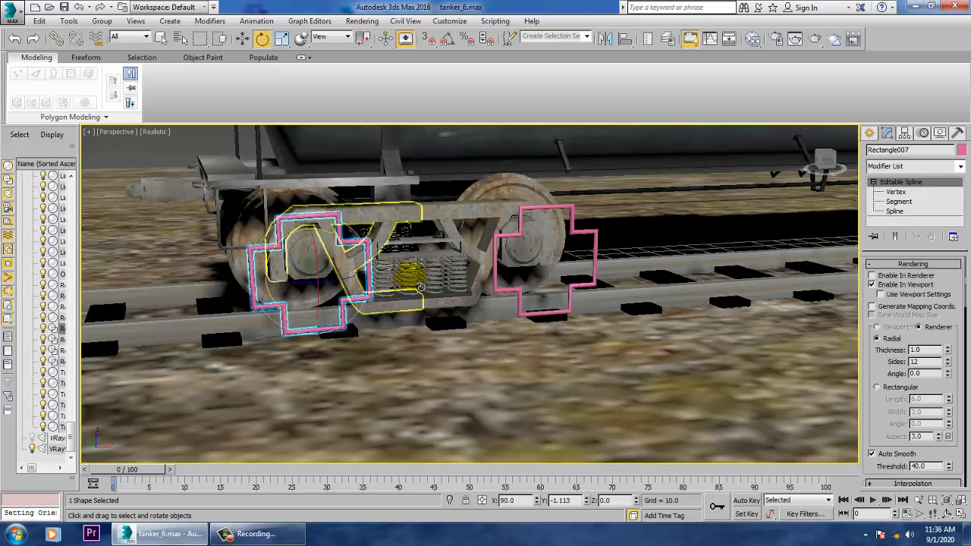
{"action": "scroll", "coordinate": [599, 341], "scroll_direction": "down", "scroll_amount": 10}
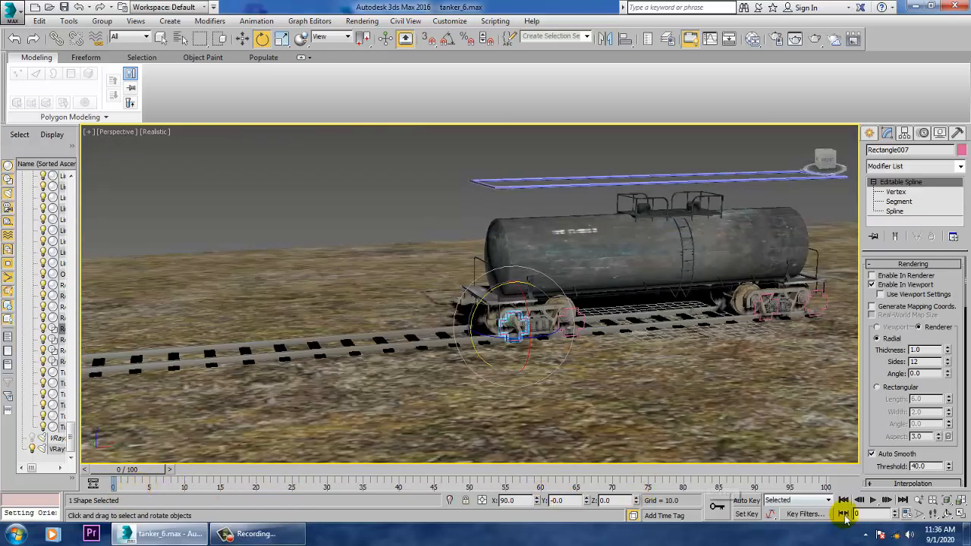
- Set the animation's end time to frame 500
{"action": "left_click", "coordinate": [906, 514]}
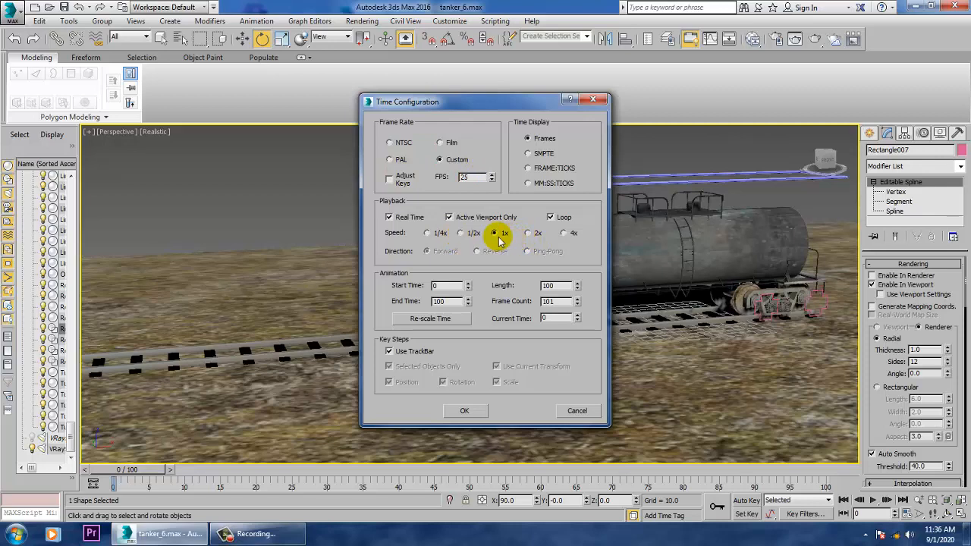
{"action": "double_click", "coordinate": [449, 305]}
{"action": "type", "text": "83"}
{"action": "key", "text": "Return"}
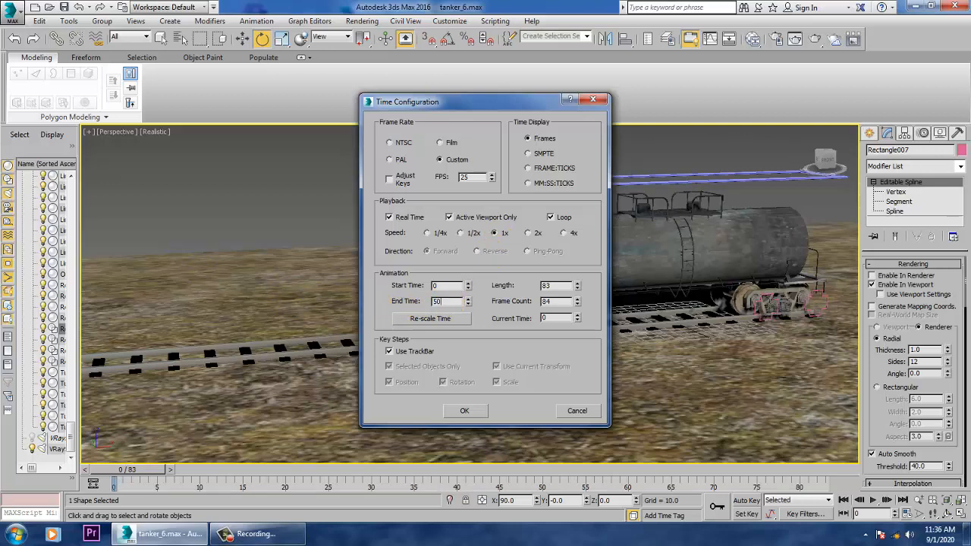
{"action": "left_click", "coordinate": [463, 410]}
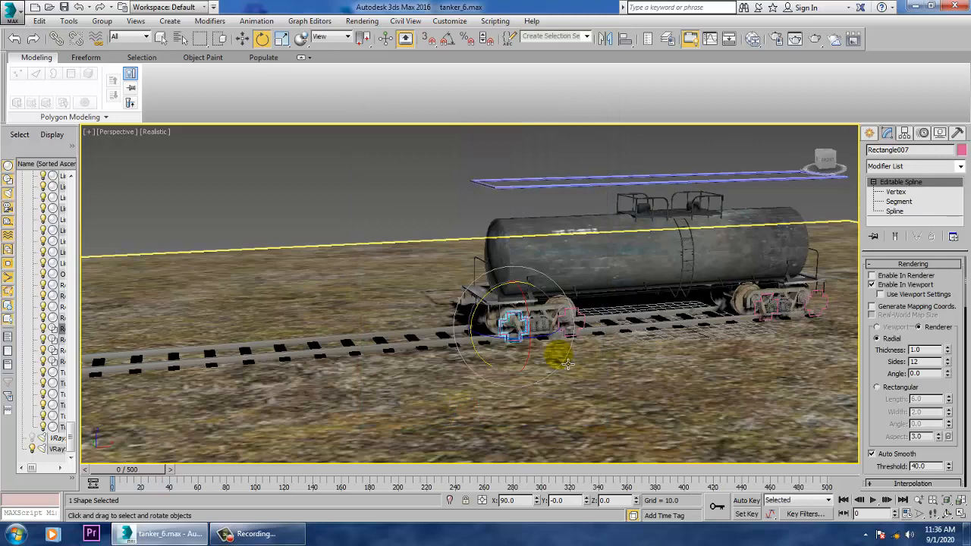
- Select the four cross-shaped splines together with the overhead rectangle, and limit the selection filter to Shapes
{"action": "key", "text": "w"}
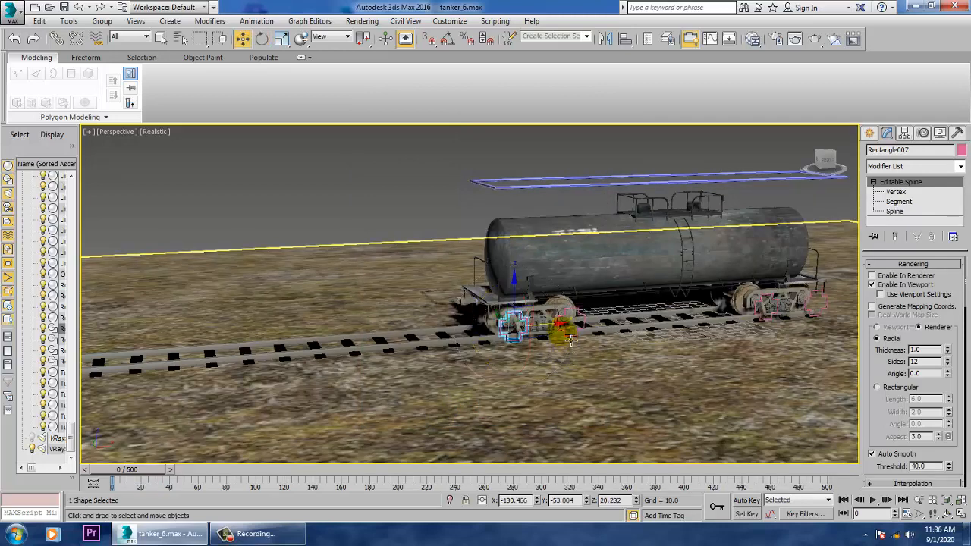
{"action": "left_click", "coordinate": [583, 326], "text": "ctrl"}
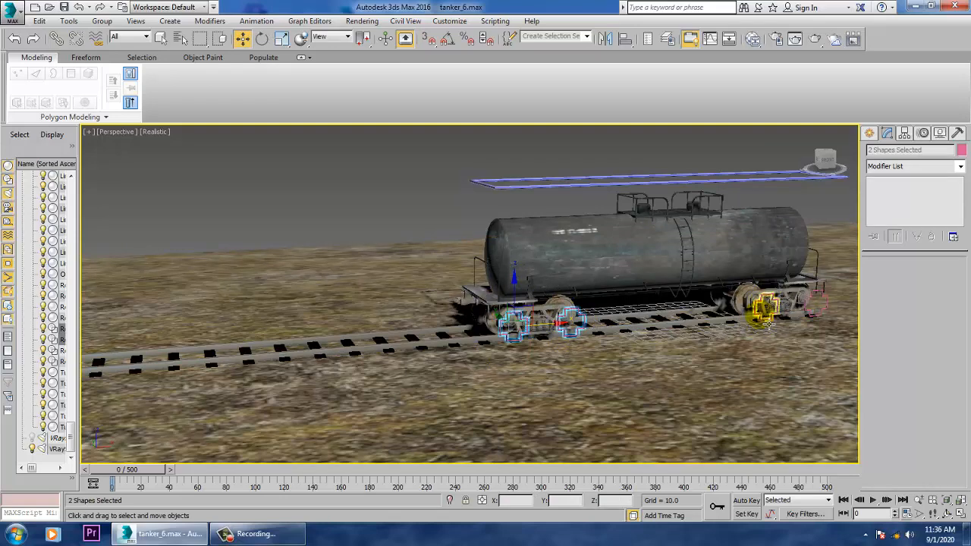
{"action": "left_click", "coordinate": [768, 324], "text": "ctrl"}
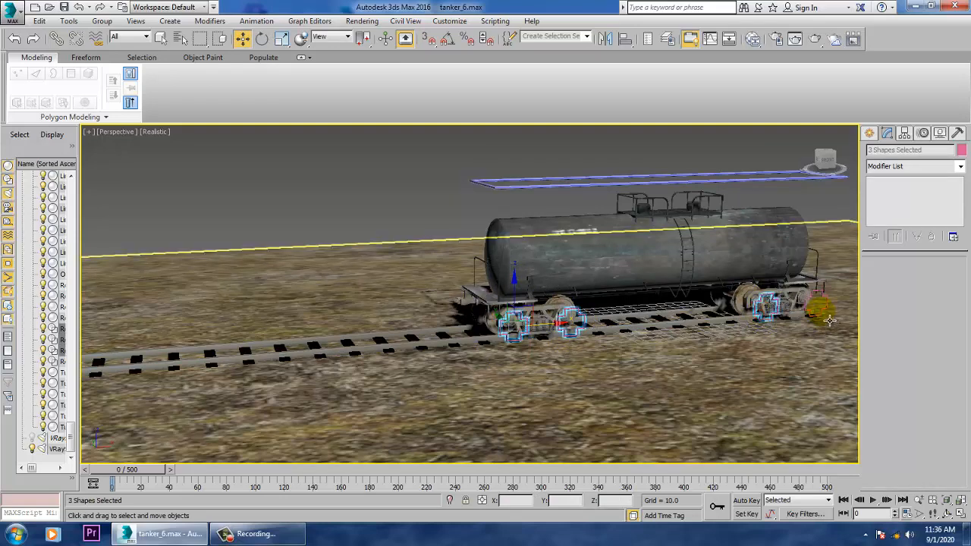
{"action": "left_click", "coordinate": [829, 321], "text": "ctrl"}
{"action": "left_click", "coordinate": [768, 185], "text": "ctrl"}
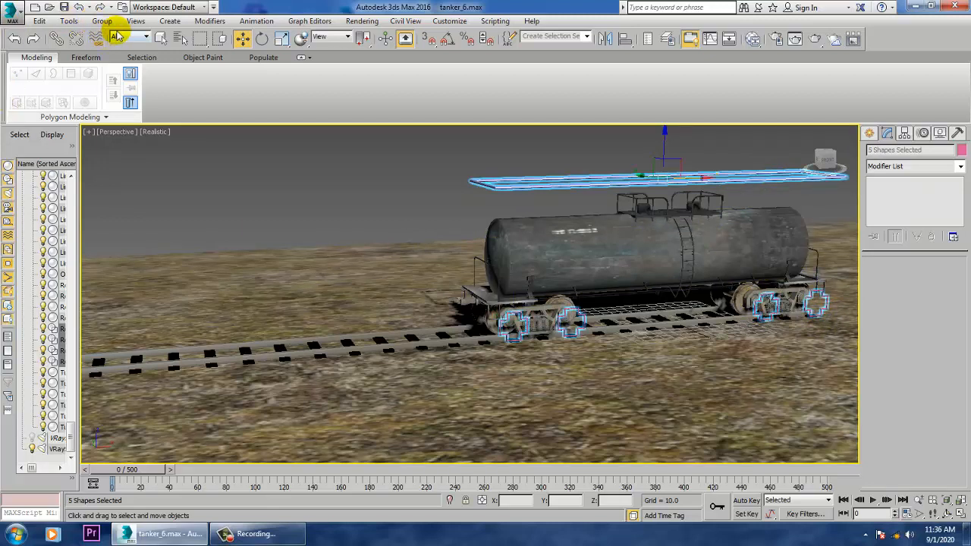
{"action": "left_click", "coordinate": [120, 36]}
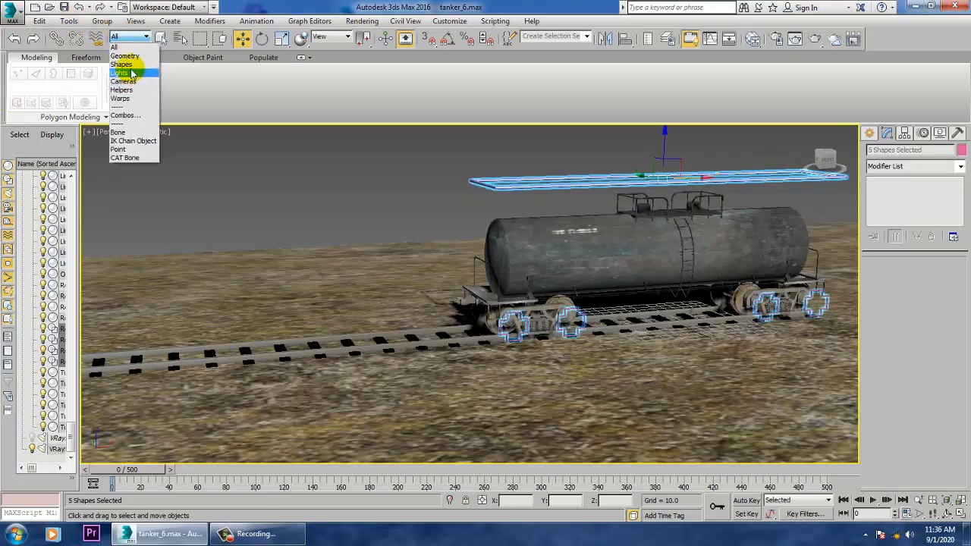
{"action": "left_click", "coordinate": [124, 65]}
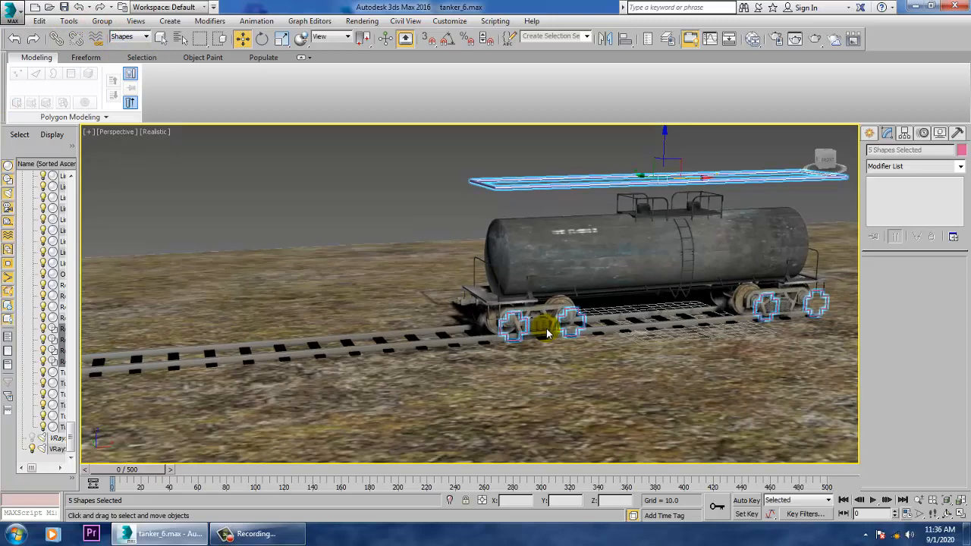
- Turn on Auto Key and move the overhead rectangle forward along the track at frame 348 to animate the tanker's travel
{"action": "left_click", "coordinate": [746, 501]}
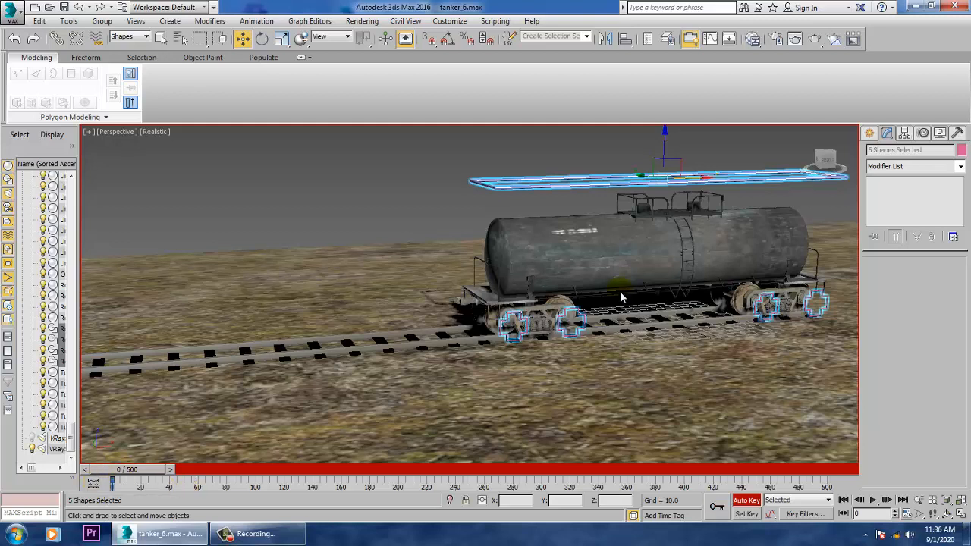
{"action": "left_click", "coordinate": [487, 155]}
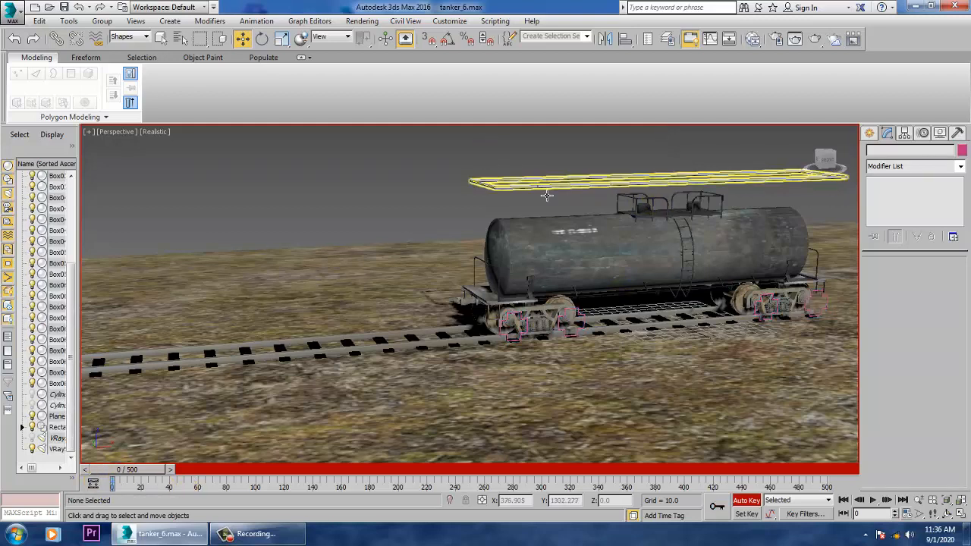
{"action": "left_click", "coordinate": [537, 187]}
{"action": "left_click_drag", "start_coordinate": [134, 471], "coordinate": [611, 495]}
{"action": "scroll", "coordinate": [674, 286], "scroll_direction": "down", "scroll_amount": 6}
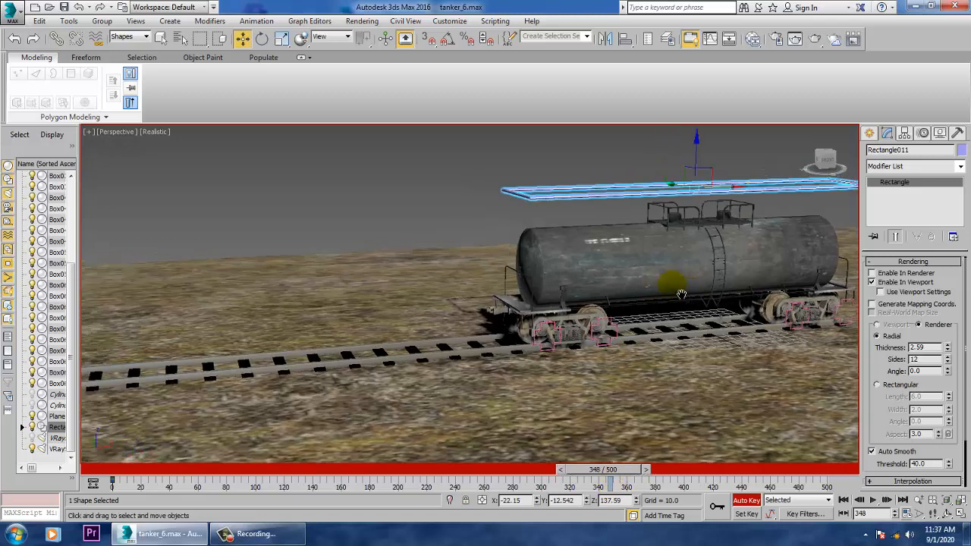
{"action": "scroll", "coordinate": [701, 284], "scroll_direction": "up", "scroll_amount": 3}
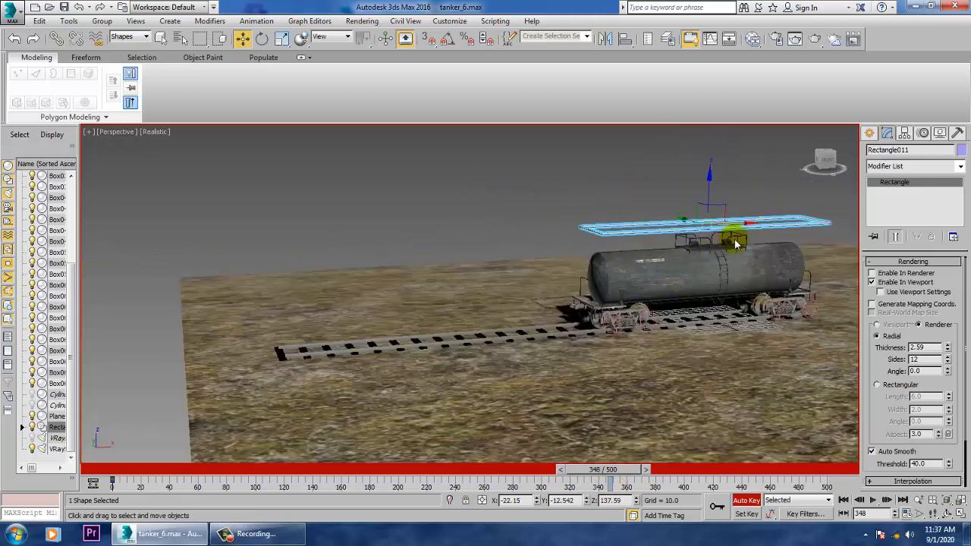
{"action": "left_click_drag", "start_coordinate": [754, 236], "coordinate": [456, 290]}
- Play the animation from frame 0 to check how the tanker travels along the track
{"action": "left_click_drag", "start_coordinate": [599, 470], "coordinate": [45, 502]}
{"action": "left_click", "coordinate": [874, 500]}
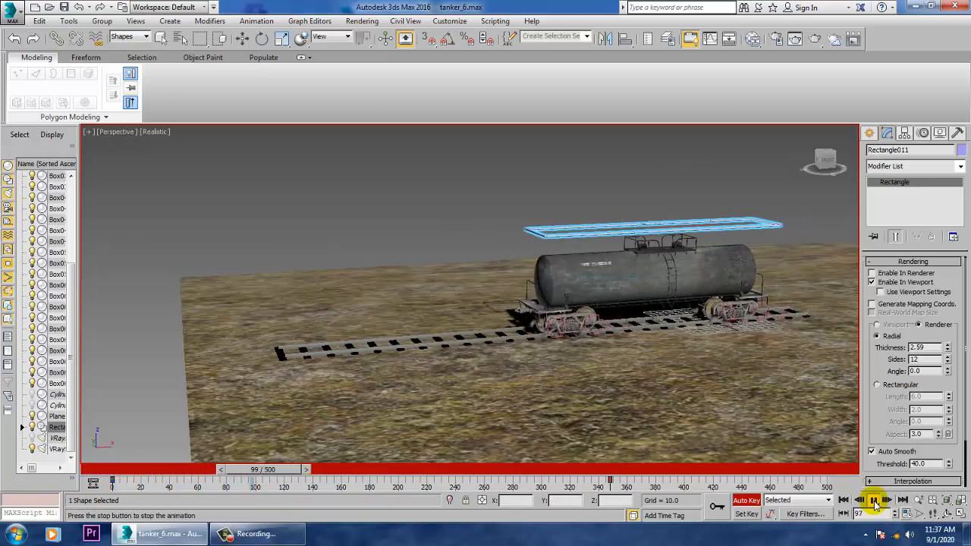
{"action": "left_click", "coordinate": [874, 501]}
- Key the roll of the foremost wheel at frame 73 by rotating its cross-shaped spline about half a turn
{"action": "key", "text": "w"}
{"action": "scroll", "coordinate": [622, 378], "scroll_direction": "up", "scroll_amount": 8}
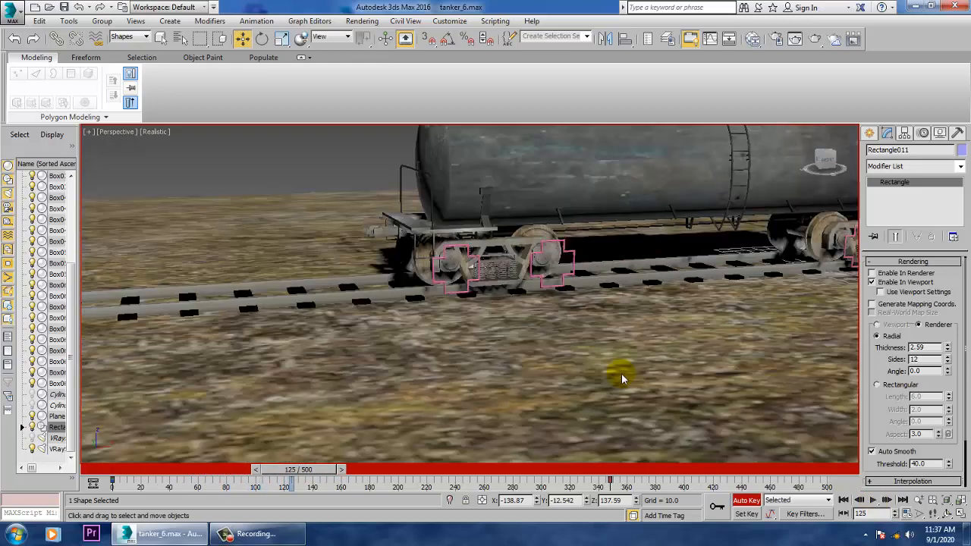
{"action": "middle_click_drag", "start_coordinate": [474, 311], "coordinate": [591, 358]}
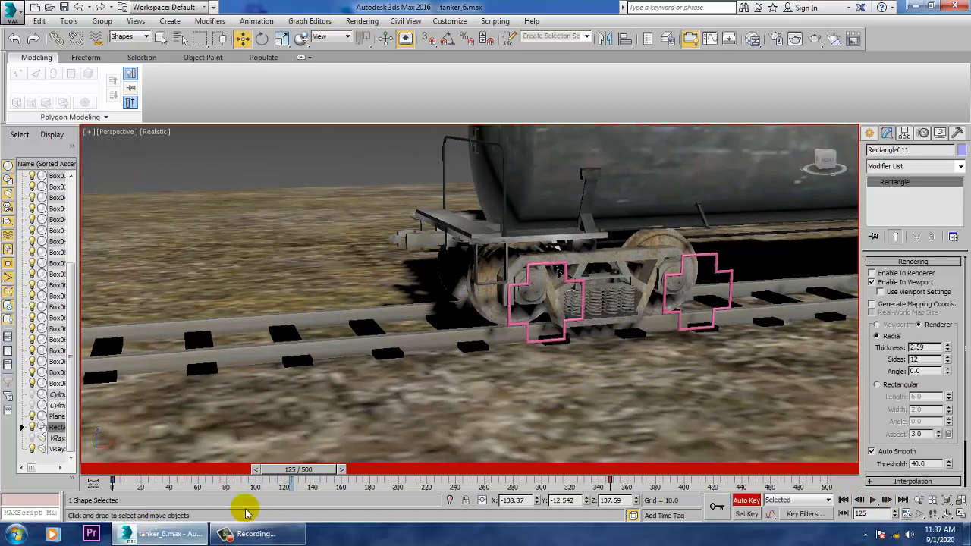
{"action": "left_click_drag", "start_coordinate": [290, 471], "coordinate": [8, 481]}
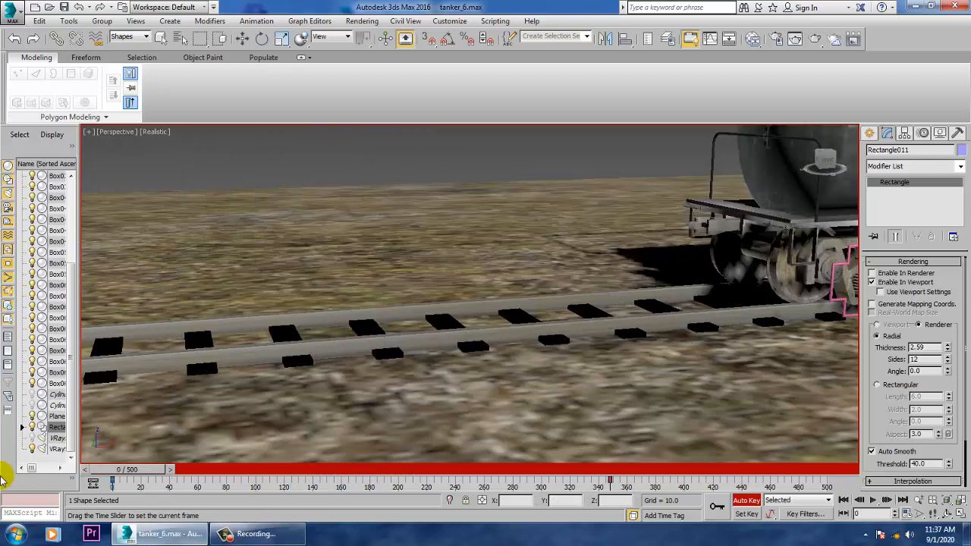
{"action": "middle_click_drag", "start_coordinate": [563, 283], "coordinate": [490, 331]}
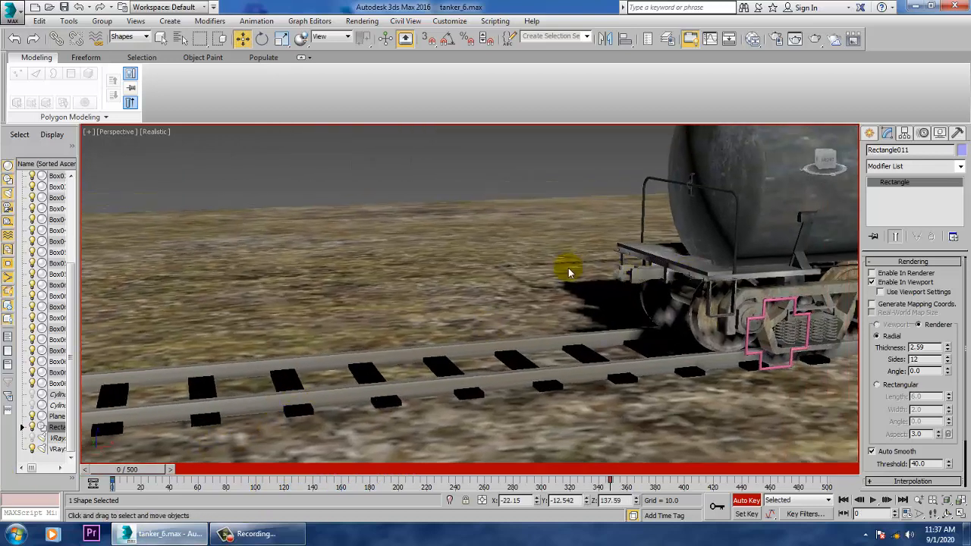
{"action": "left_click", "coordinate": [761, 326]}
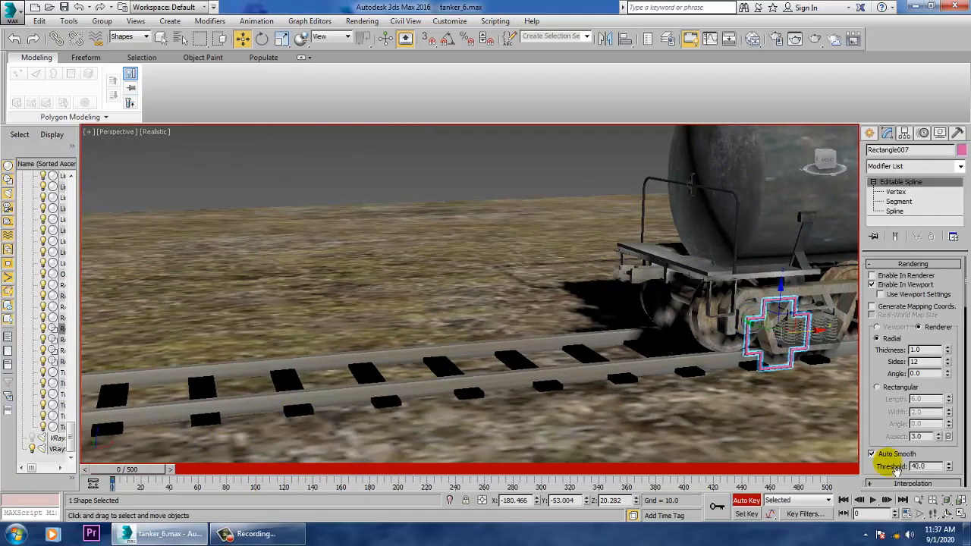
{"action": "left_click_drag", "start_coordinate": [156, 469], "coordinate": [255, 471]}
{"action": "key", "text": "e"}
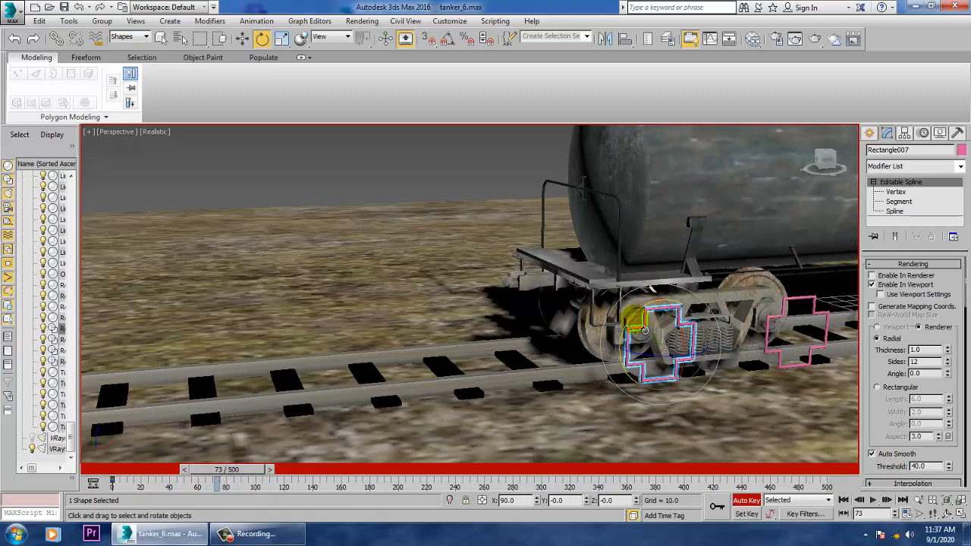
{"action": "left_click_drag", "start_coordinate": [636, 332], "coordinate": [665, 45]}
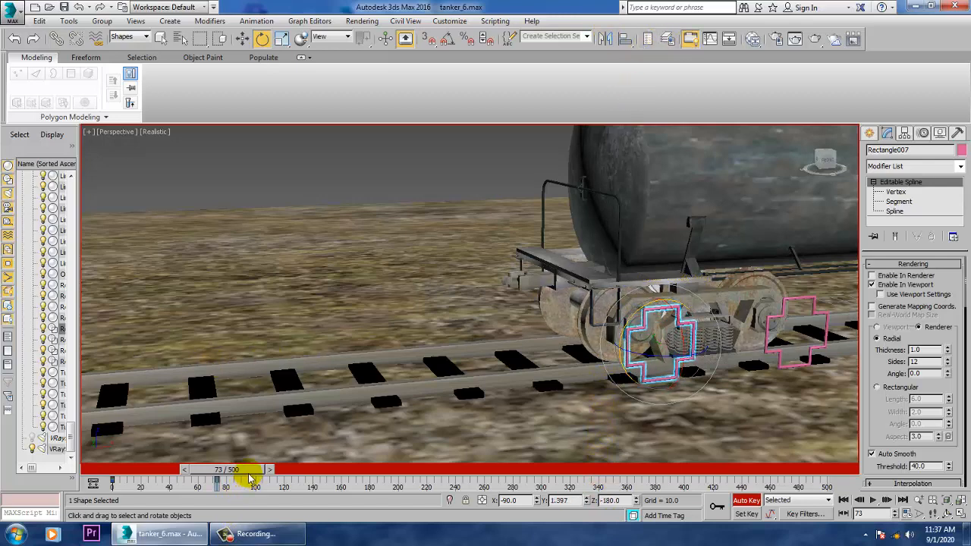
{"action": "mouse_move", "coordinate": [250, 478]}
{"action": "left_mouse_down"}
{"action": "mouse_move", "coordinate": [258, 476]}
{"action": "mouse_move", "coordinate": [130, 472]}
{"action": "mouse_move", "coordinate": [250, 485]}
{"action": "left_mouse_up"}
{"action": "key", "text": "e"}
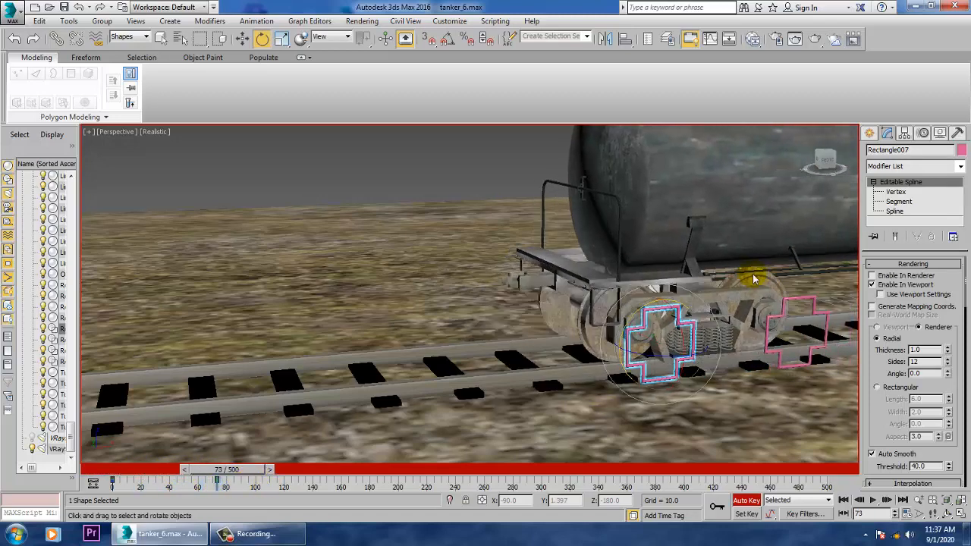
- At frame 73, rotate the front bogie's second cross-shaped spline about -88.9 degrees around Y
{"action": "left_click", "coordinate": [804, 308]}
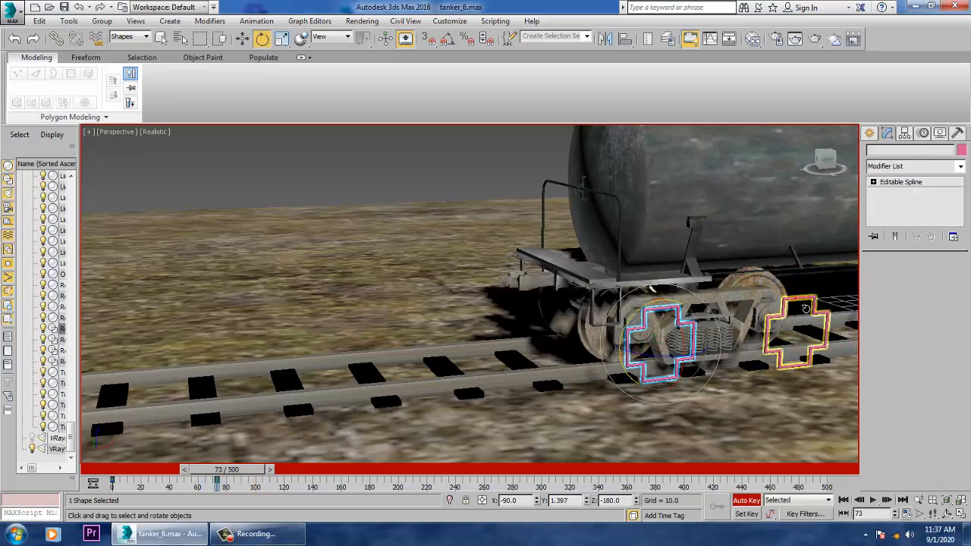
{"action": "left_click_drag", "start_coordinate": [777, 325], "coordinate": [771, 341]}
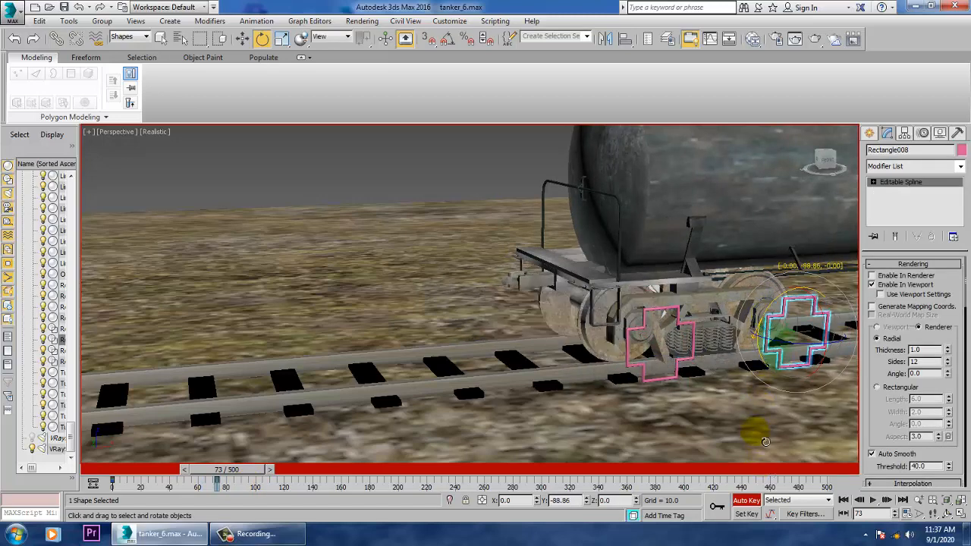
{"action": "mouse_move", "coordinate": [236, 472]}
{"action": "left_mouse_down"}
{"action": "mouse_move", "coordinate": [98, 468]}
{"action": "mouse_move", "coordinate": [246, 470]}
{"action": "mouse_move", "coordinate": [223, 469]}
{"action": "mouse_move", "coordinate": [237, 469]}
{"action": "left_mouse_up"}
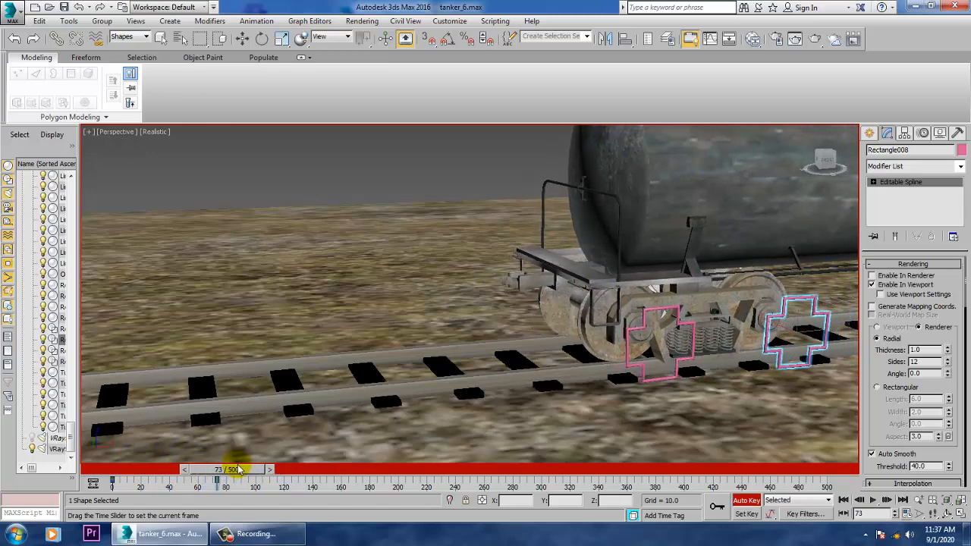
{"action": "key", "text": "e"}
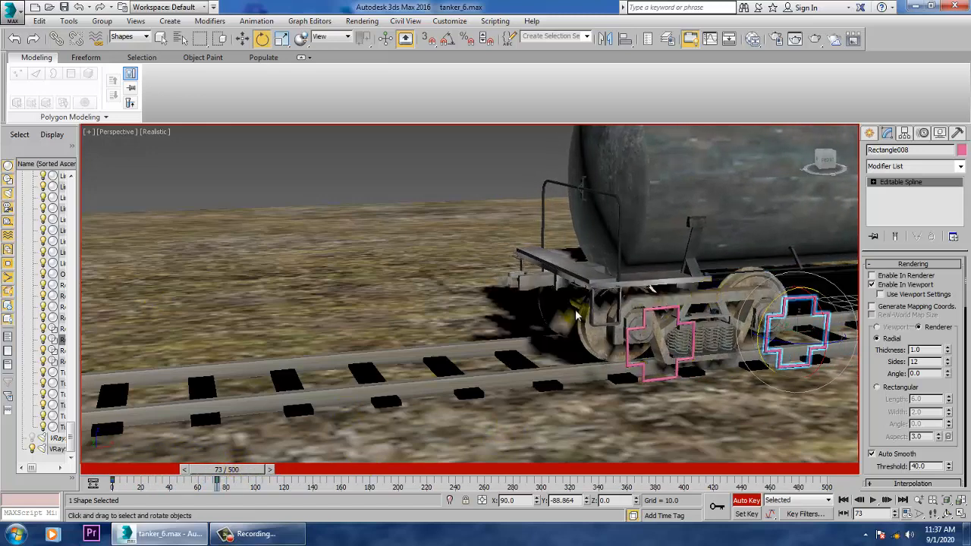
- At frame 73, rotate the rear bogie's two cross-shaped splines one after the other, to about Y -48.7 and Y -46.6
{"action": "scroll", "coordinate": [638, 311], "scroll_direction": "up", "scroll_amount": 3}
{"action": "middle_click_drag", "start_coordinate": [638, 311], "coordinate": [605, 326]}
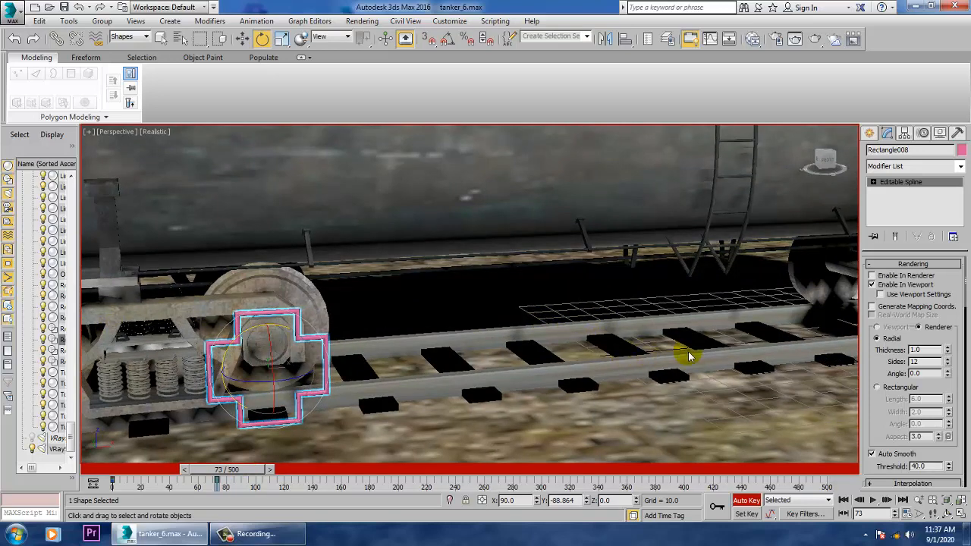
{"action": "middle_click_drag", "start_coordinate": [267, 299], "coordinate": [247, 294]}
{"action": "scroll", "coordinate": [602, 322], "scroll_direction": "down", "scroll_amount": 3}
{"action": "middle_click_drag", "start_coordinate": [704, 339], "coordinate": [315, 341]}
{"action": "left_click", "coordinate": [589, 298]}
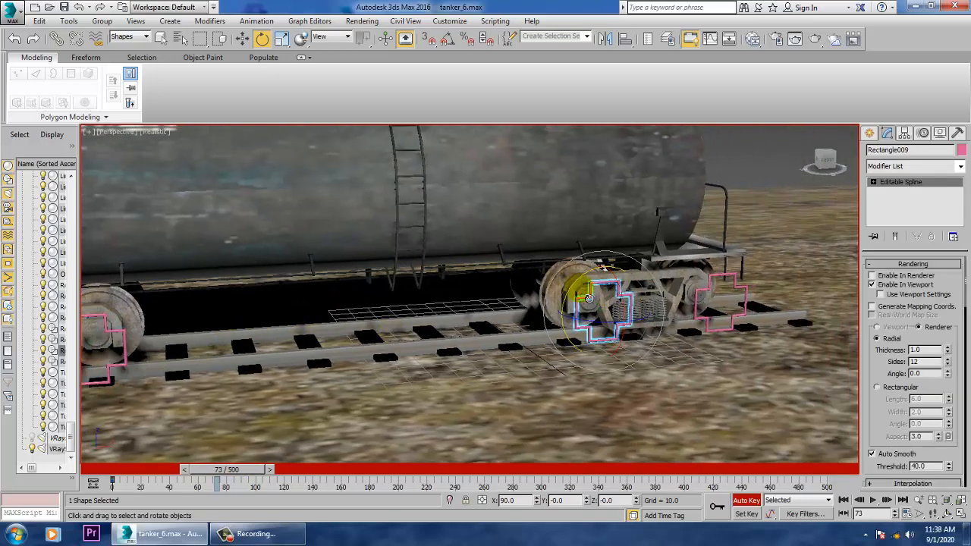
{"action": "left_click_drag", "start_coordinate": [584, 299], "coordinate": [601, 519]}
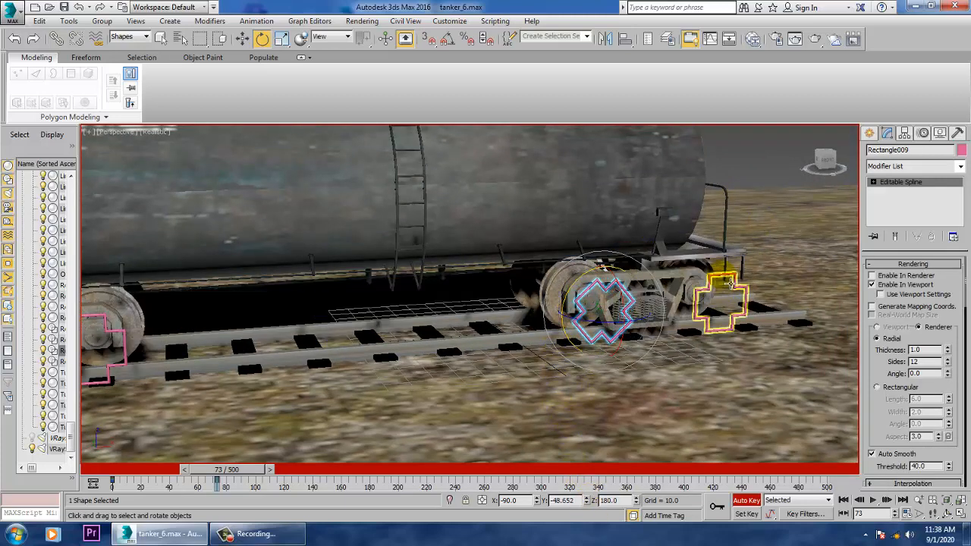
{"action": "left_click", "coordinate": [713, 293]}
{"action": "left_click_drag", "start_coordinate": [704, 287], "coordinate": [705, 487]}
- Go to frame 140 and rotate the foremost wheel's cross-shaped spline further, to about Y 18.2
{"action": "left_click_drag", "start_coordinate": [254, 469], "coordinate": [360, 465]}
{"action": "key", "text": "e"}
{"action": "middle_click_drag", "start_coordinate": [761, 363], "coordinate": [470, 422], "text": "alt"}
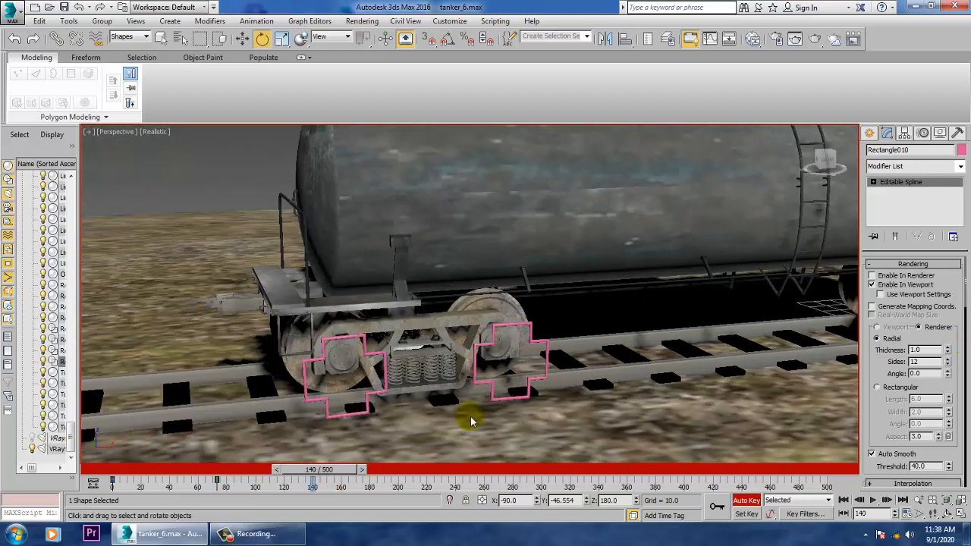
{"action": "left_click", "coordinate": [368, 343]}
{"action": "middle_click_drag", "start_coordinate": [367, 343], "coordinate": [482, 287], "text": "alt"}
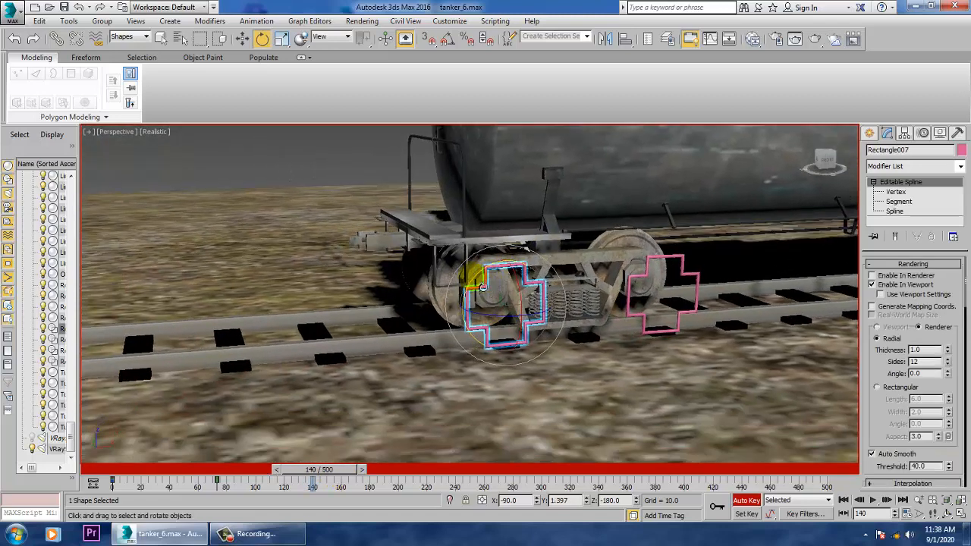
{"action": "left_click_drag", "start_coordinate": [471, 305], "coordinate": [448, 512]}
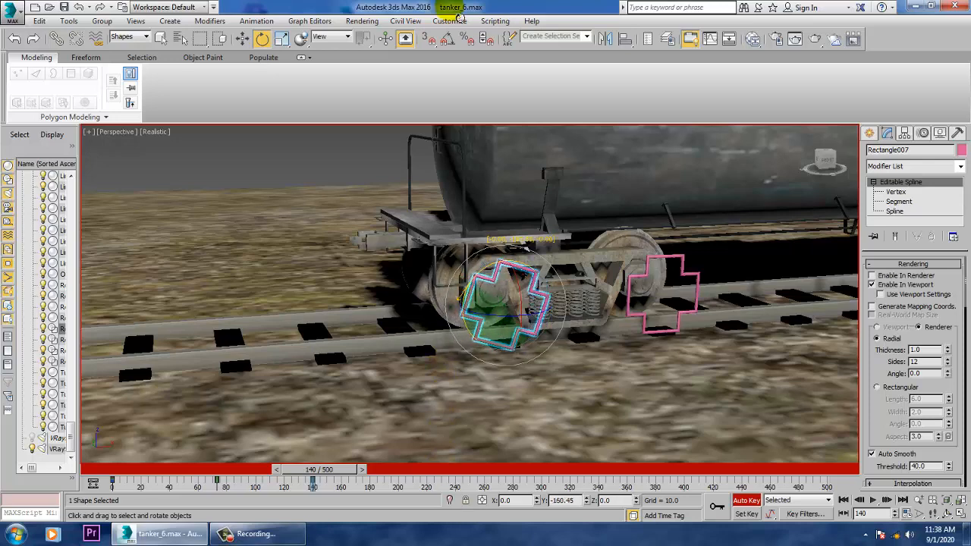
- At frame 140, rotate the front bogie's second cross-shaped spline further, to about Y 48.8
{"action": "left_click", "coordinate": [677, 260]}
{"action": "left_click", "coordinate": [685, 265]}
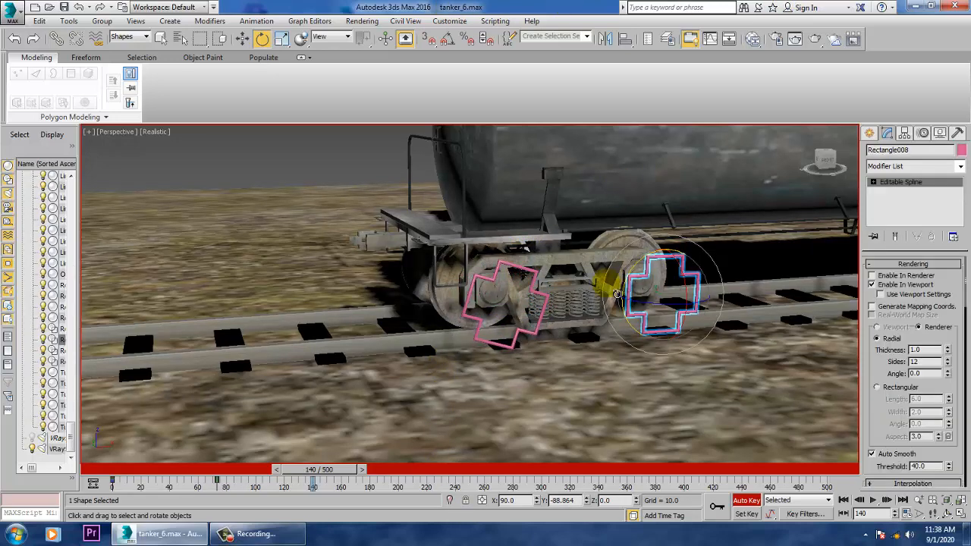
{"action": "left_click_drag", "start_coordinate": [646, 278], "coordinate": [634, 366]}
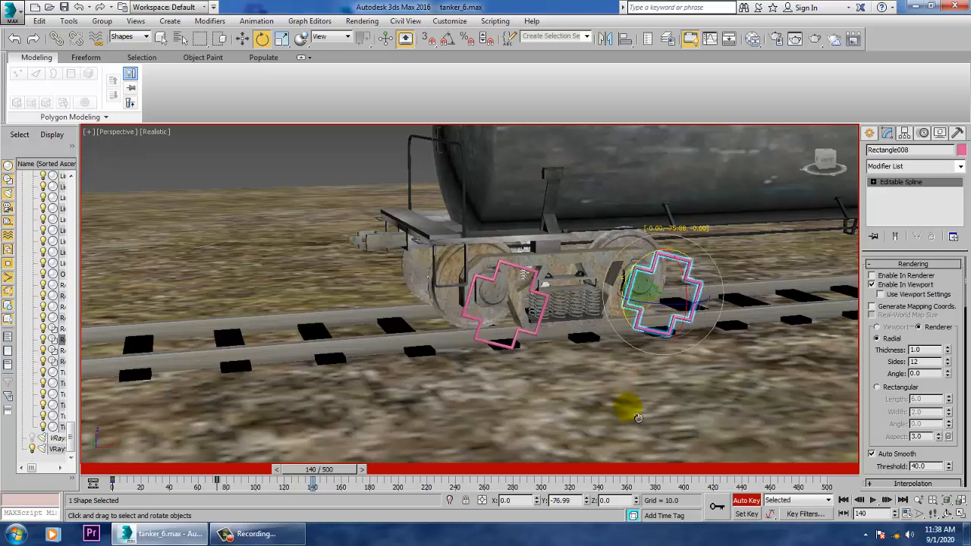
{"action": "left_click_drag", "start_coordinate": [637, 418], "coordinate": [641, 6]}
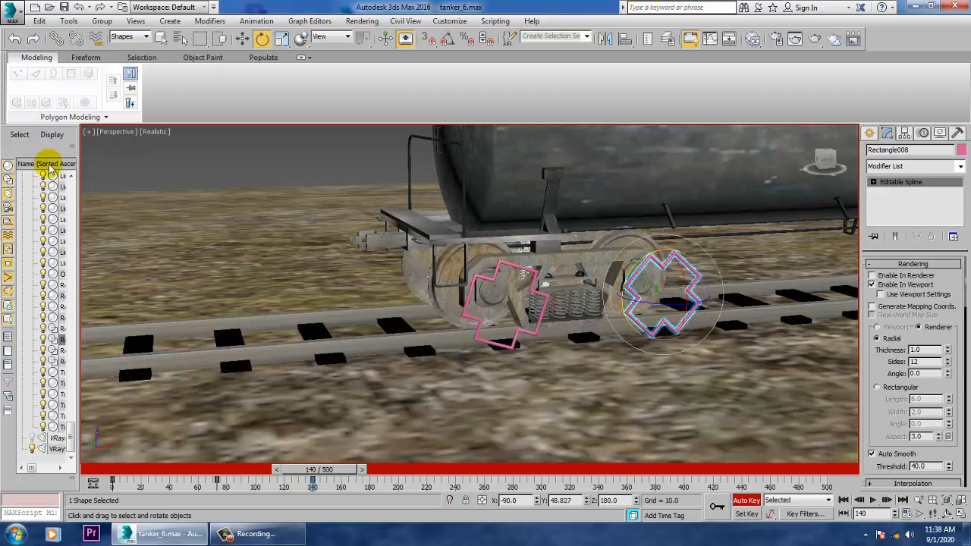
{"action": "mouse_move", "coordinate": [346, 469]}
{"action": "left_mouse_down"}
{"action": "mouse_move", "coordinate": [291, 475]}
{"action": "mouse_move", "coordinate": [205, 455]}
{"action": "mouse_move", "coordinate": [355, 453]}
{"action": "mouse_move", "coordinate": [345, 460]}
{"action": "left_mouse_up"}
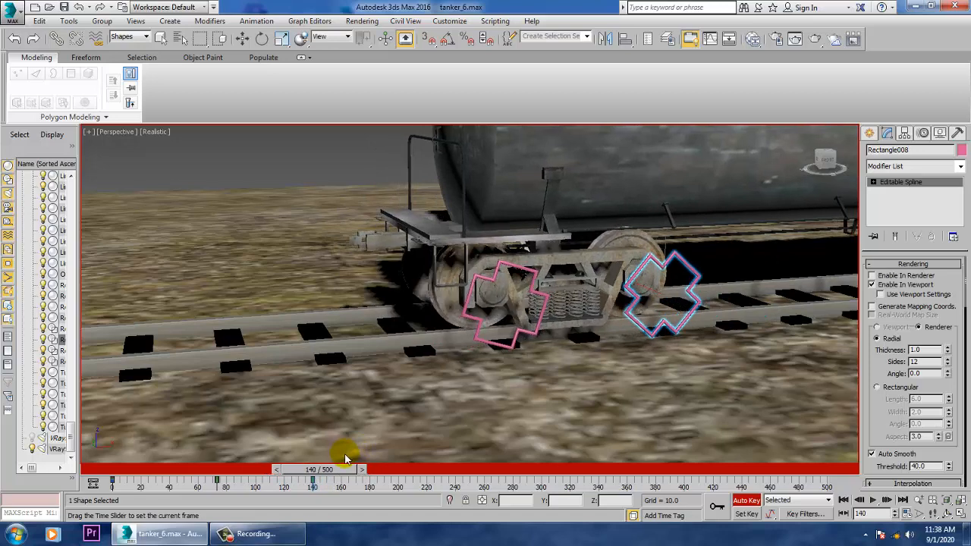
- Select both cross-shaped splines of the rear bogie and rotate them together in the rolling direction at frame 140
{"action": "key", "text": "e"}
{"action": "middle_click_drag", "start_coordinate": [759, 326], "coordinate": [450, 370]}
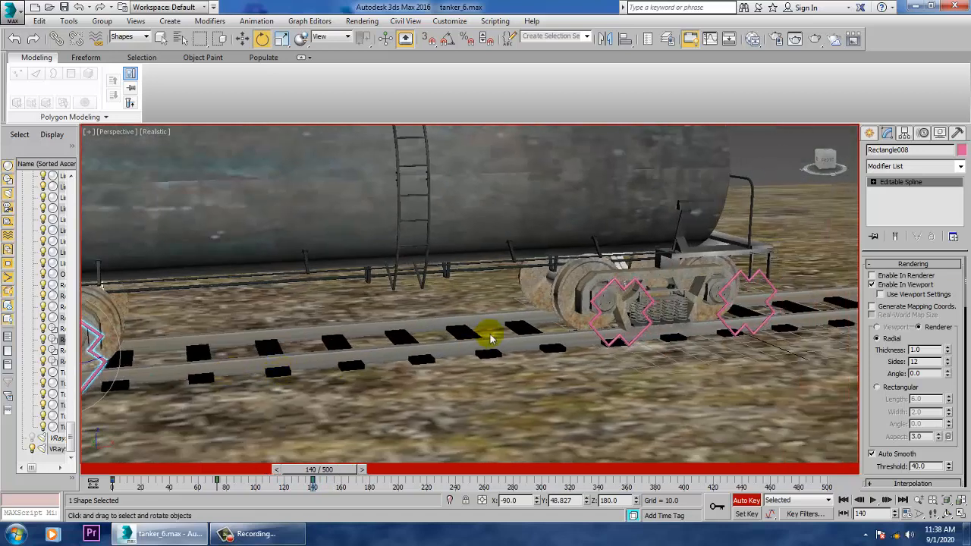
{"action": "left_click", "coordinate": [626, 307]}
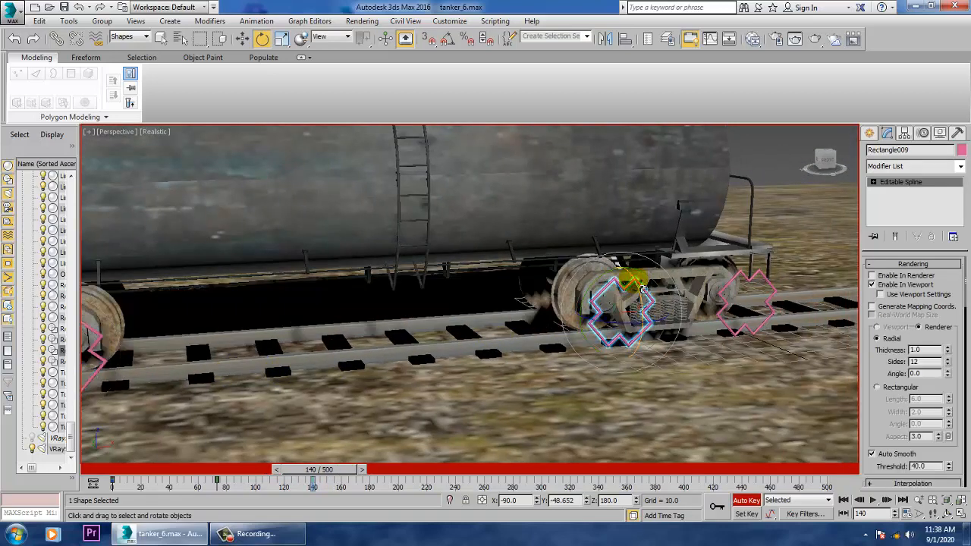
{"action": "left_click", "coordinate": [761, 281], "text": "ctrl"}
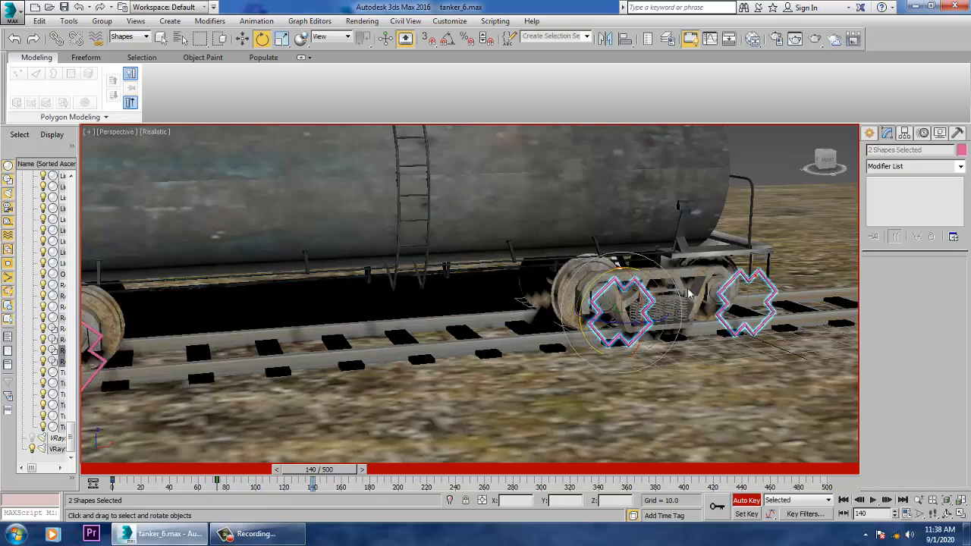
{"action": "left_click_drag", "start_coordinate": [603, 294], "coordinate": [597, 320]}
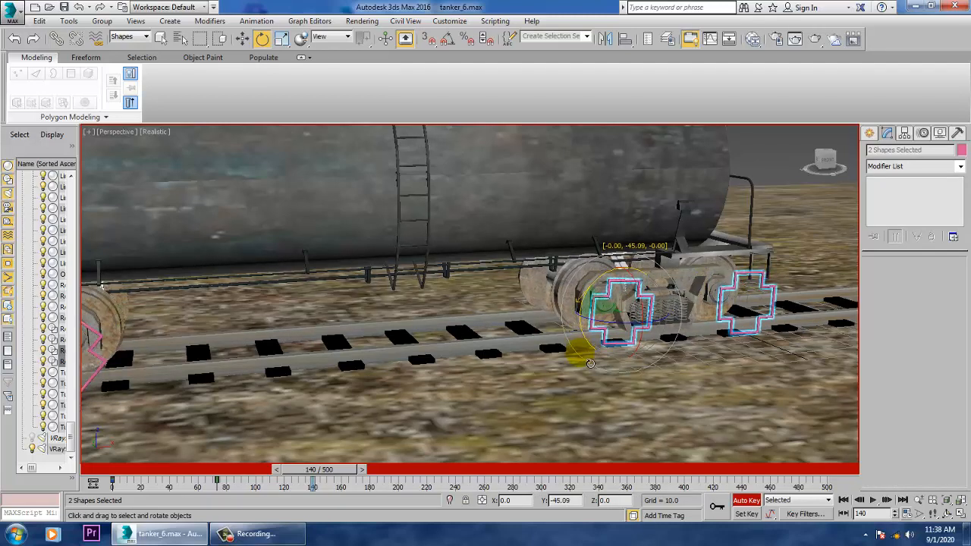
{"action": "left_click_drag", "start_coordinate": [577, 518], "coordinate": [577, 125]}
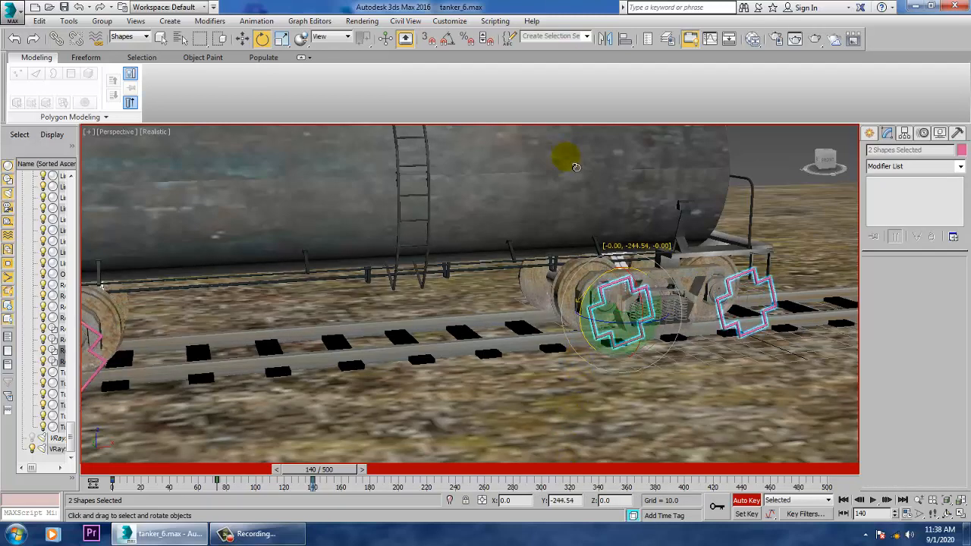
{"action": "left_click_drag", "start_coordinate": [576, 167], "coordinate": [568, 31]}
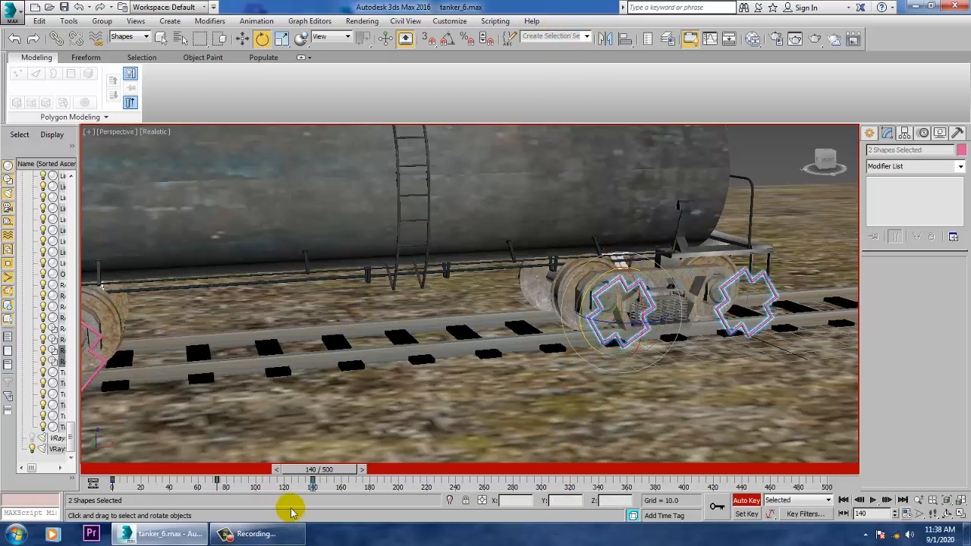
- Go to frame 217, select both cross-shaped splines of the front bogie and rotate them together to about Y -124.5
{"action": "left_click_drag", "start_coordinate": [334, 470], "coordinate": [438, 431]}
{"action": "middle_click_drag", "start_coordinate": [523, 281], "coordinate": [721, 280]}
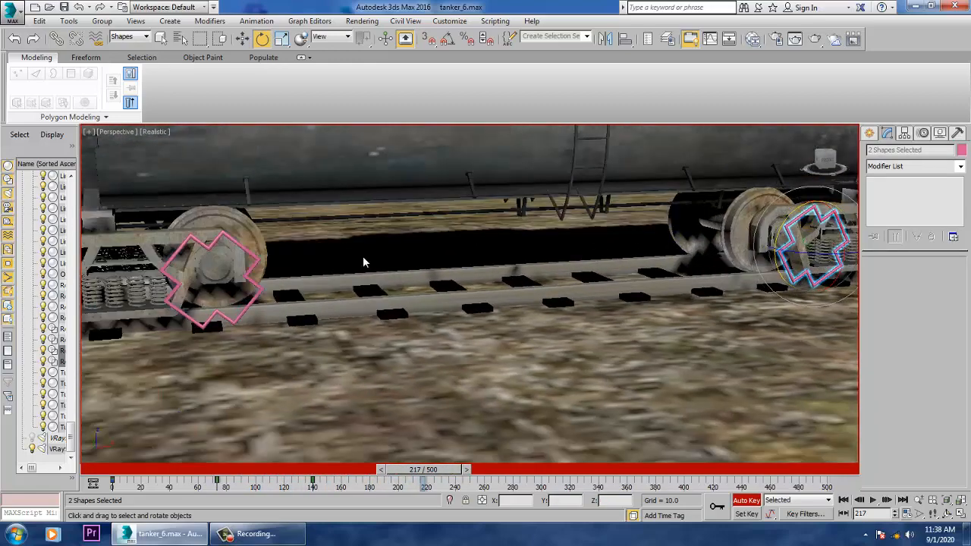
{"action": "middle_click_drag", "start_coordinate": [326, 264], "coordinate": [542, 289]}
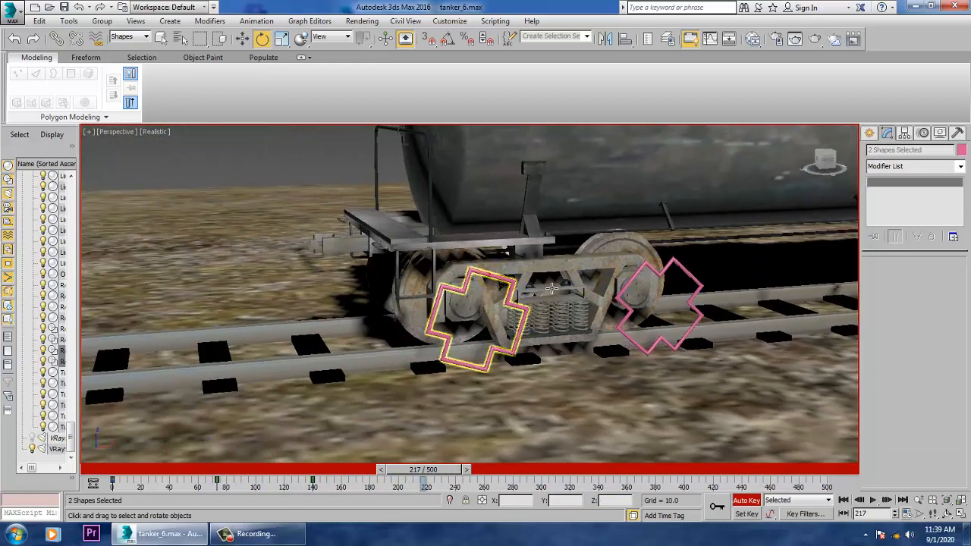
{"action": "left_click", "coordinate": [552, 289]}
{"action": "left_click", "coordinate": [679, 271], "text": "ctrl"}
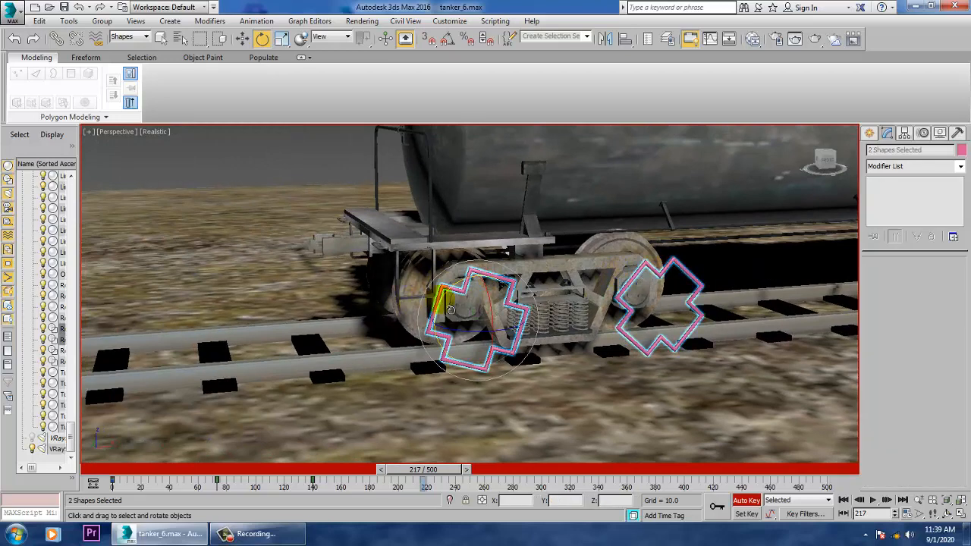
{"action": "left_click_drag", "start_coordinate": [450, 310], "coordinate": [405, 11]}
{"action": "key", "text": "ctrl+z"}
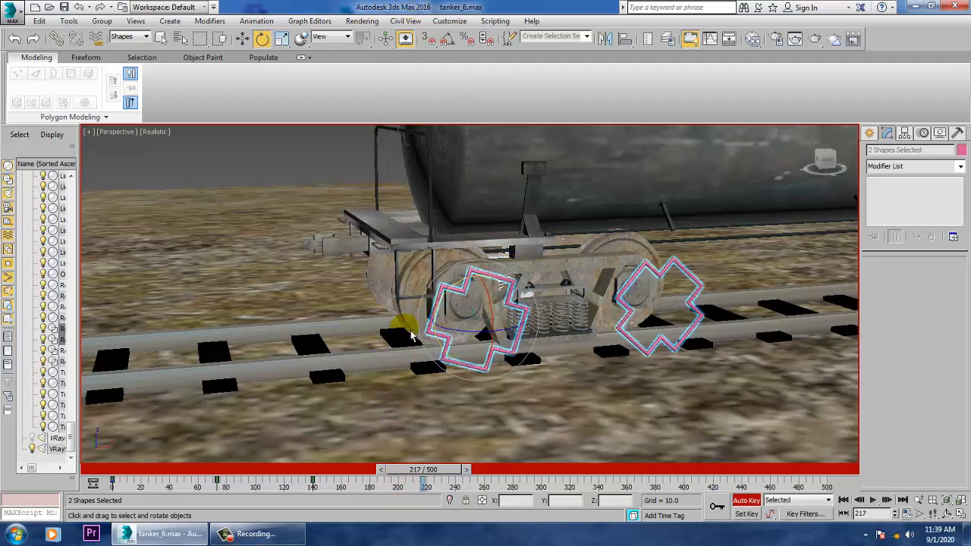
{"action": "left_click_drag", "start_coordinate": [458, 300], "coordinate": [410, 480]}
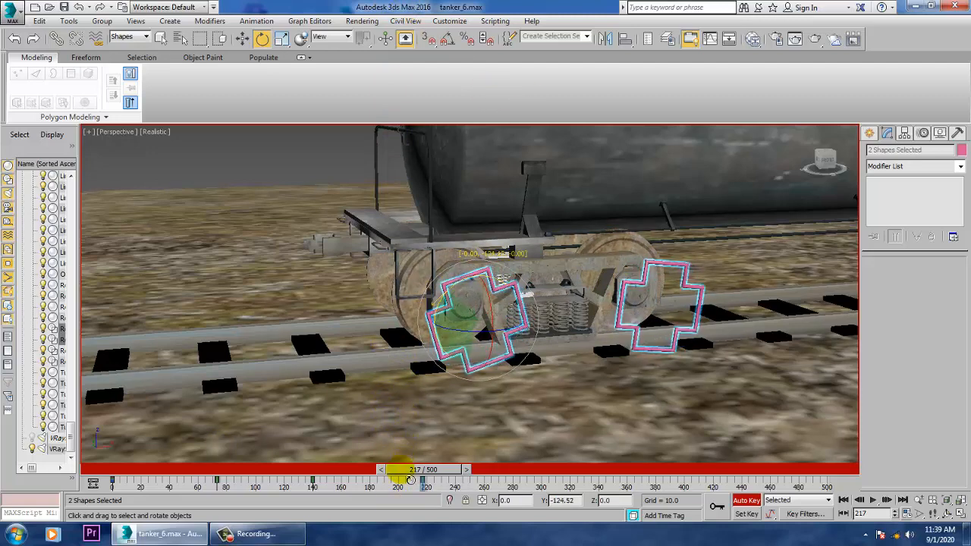
- At frame 217, select both cross-shaped splines of the rear bogie and rotate them together in the rolling direction
{"action": "middle_click_drag", "start_coordinate": [685, 356], "coordinate": [665, 266], "text": "alt"}
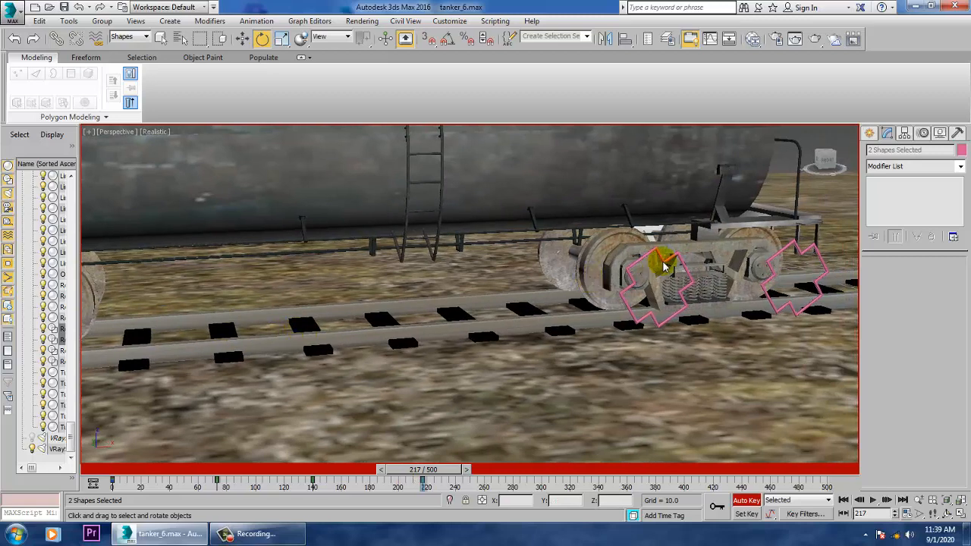
{"action": "left_click", "coordinate": [678, 253]}
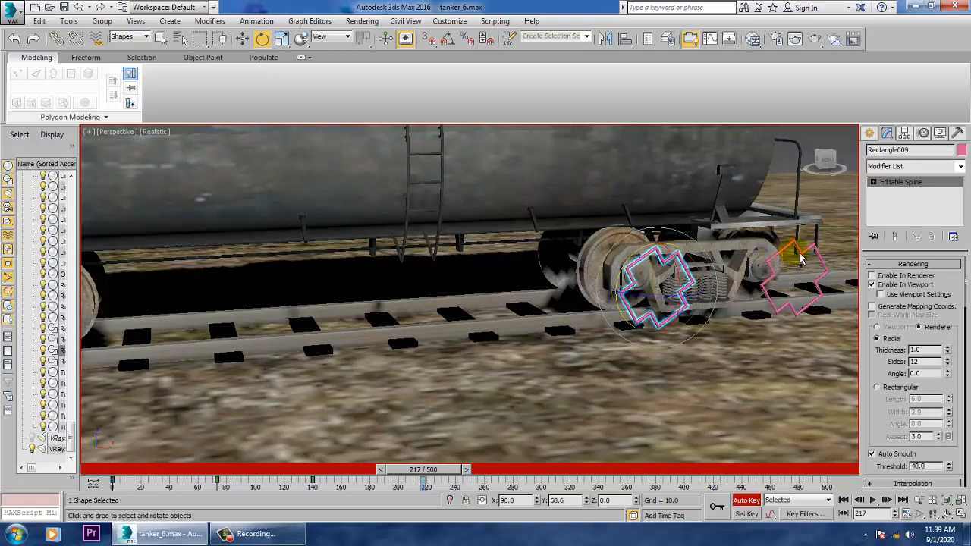
{"action": "left_click", "coordinate": [800, 258], "text": "ctrl"}
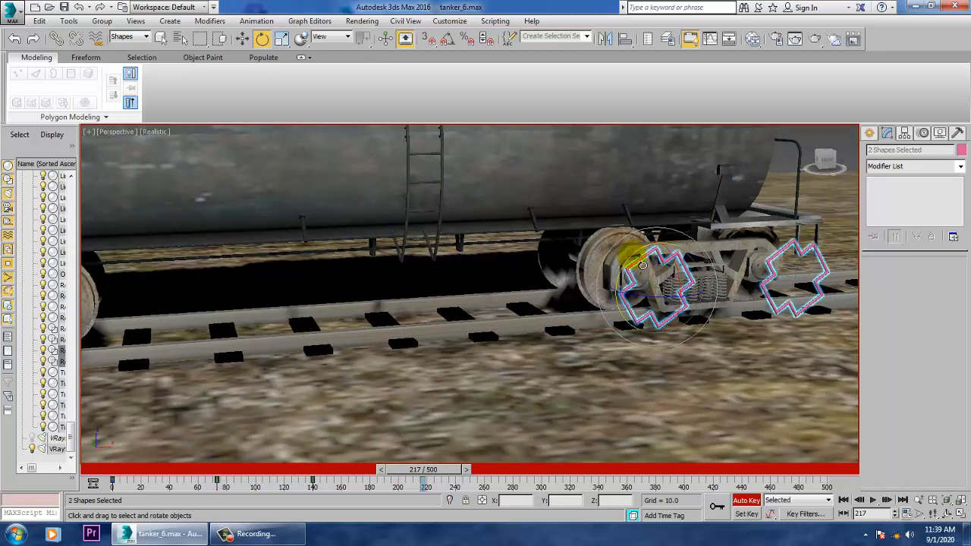
{"action": "left_click_drag", "start_coordinate": [643, 266], "coordinate": [619, 114]}
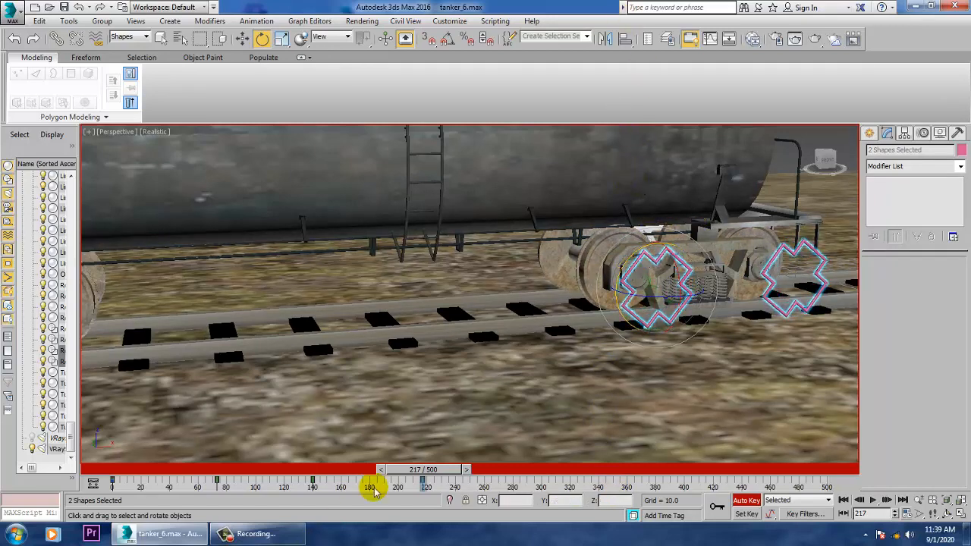
- Go to frame 311 and rotate the rear bogie's two selected cross-shaped splines together in the rolling direction
{"action": "left_click_drag", "start_coordinate": [422, 470], "coordinate": [552, 500]}
{"action": "key", "text": "e"}
{"action": "middle_click_drag", "start_coordinate": [254, 297], "coordinate": [715, 264]}
{"action": "middle_click_drag", "start_coordinate": [262, 371], "coordinate": [351, 307]}
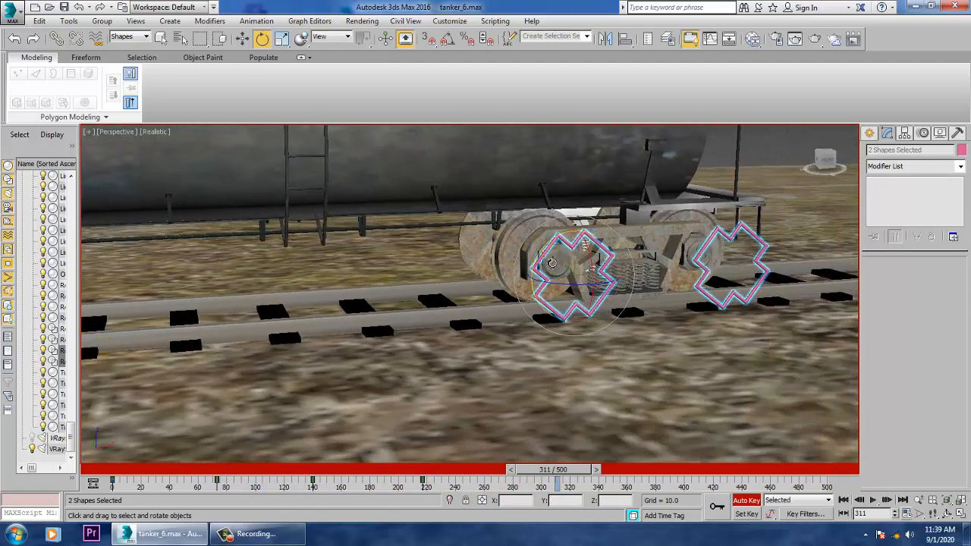
{"action": "left_click_drag", "start_coordinate": [536, 317], "coordinate": [535, 6]}
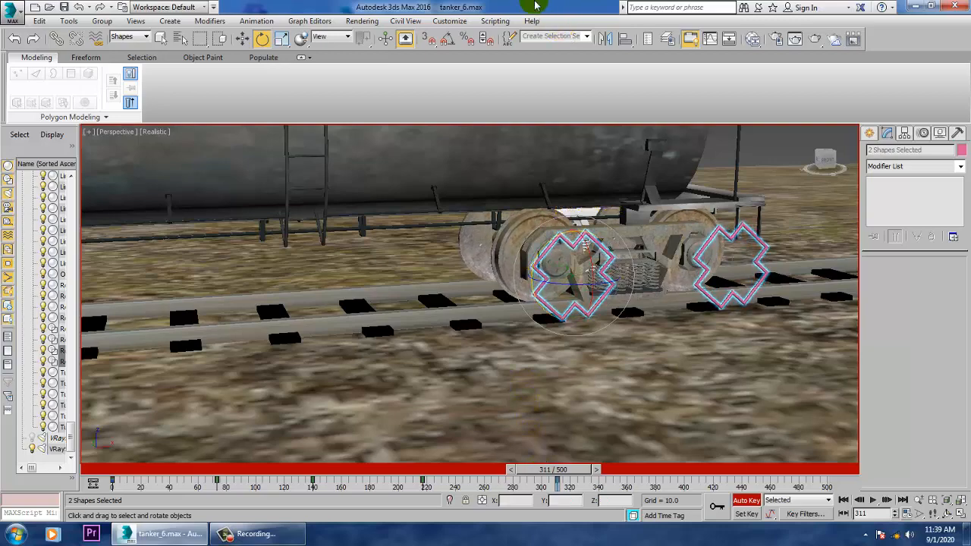
{"action": "middle_click_drag", "start_coordinate": [483, 295], "coordinate": [500, 293]}
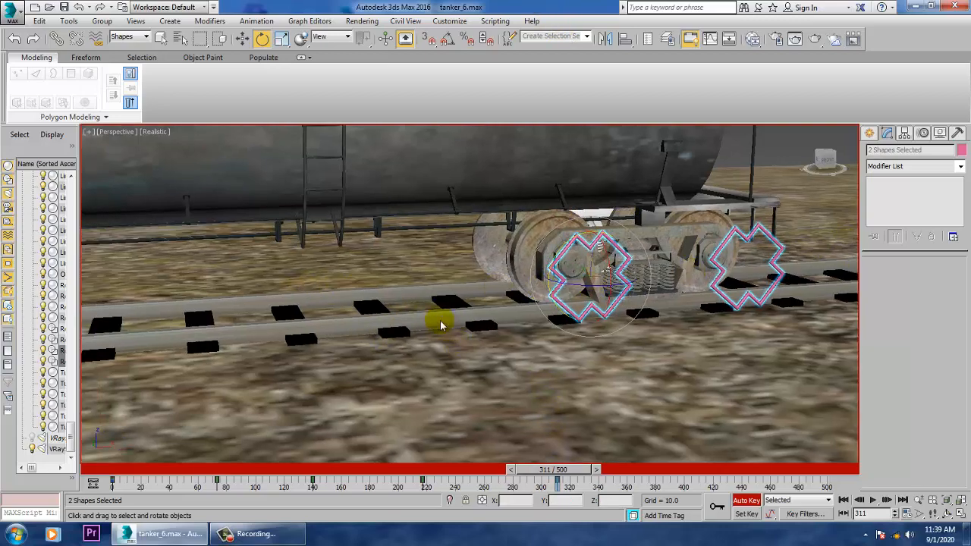
- At frame 311, select both cross-shaped splines of the front bogie and rotate them together in the rolling direction
{"action": "middle_click_drag", "start_coordinate": [270, 289], "coordinate": [651, 296]}
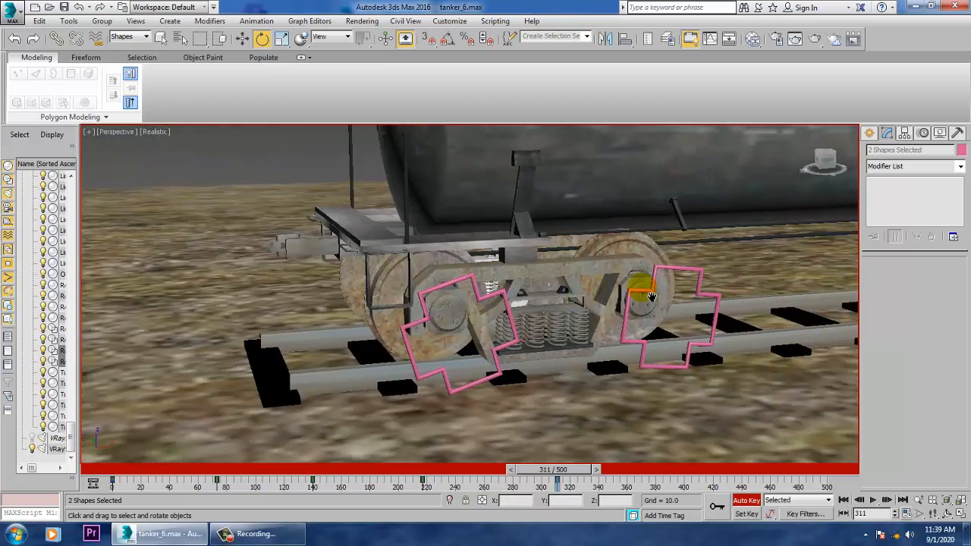
{"action": "left_click", "coordinate": [429, 296]}
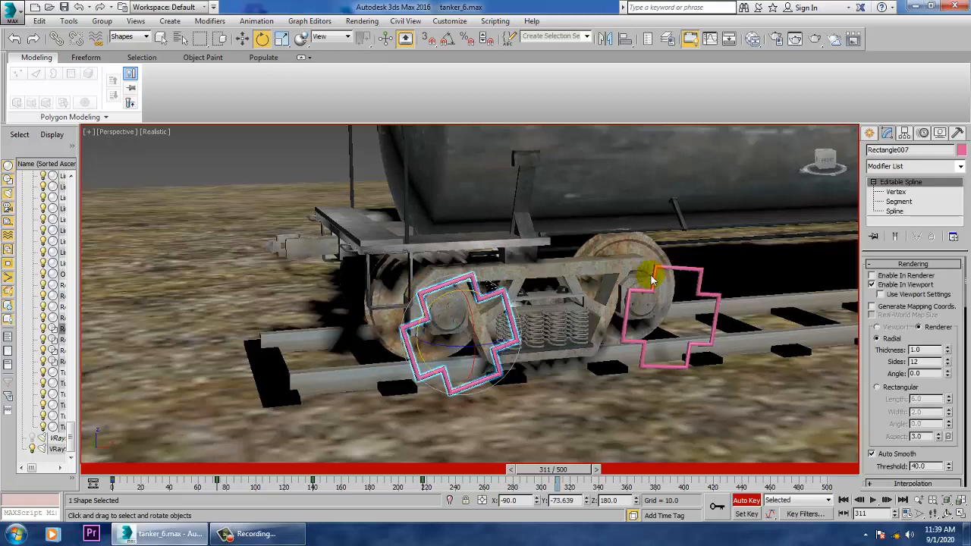
{"action": "left_click", "coordinate": [698, 278], "text": "ctrl"}
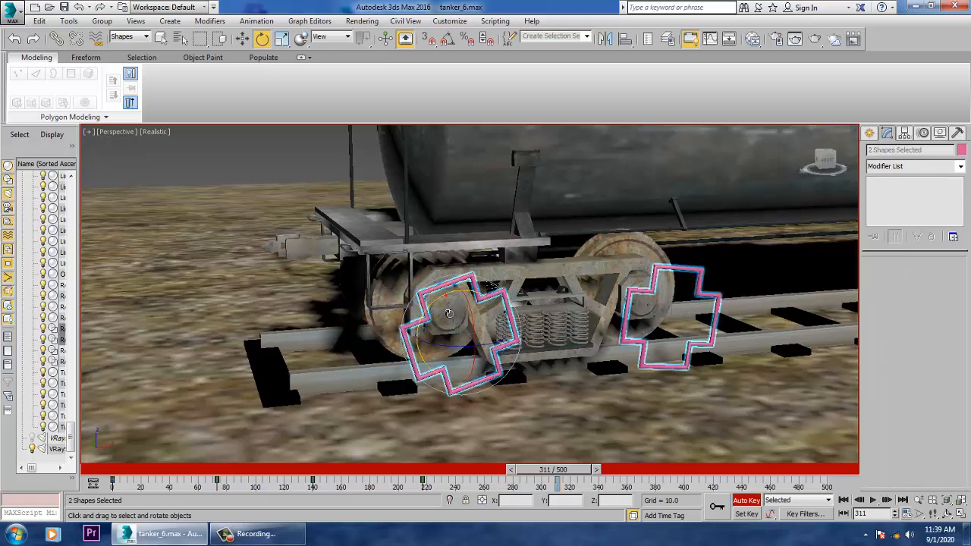
{"action": "left_click_drag", "start_coordinate": [449, 313], "coordinate": [402, 515]}
{"action": "left_click_drag", "start_coordinate": [410, 195], "coordinate": [403, 182]}
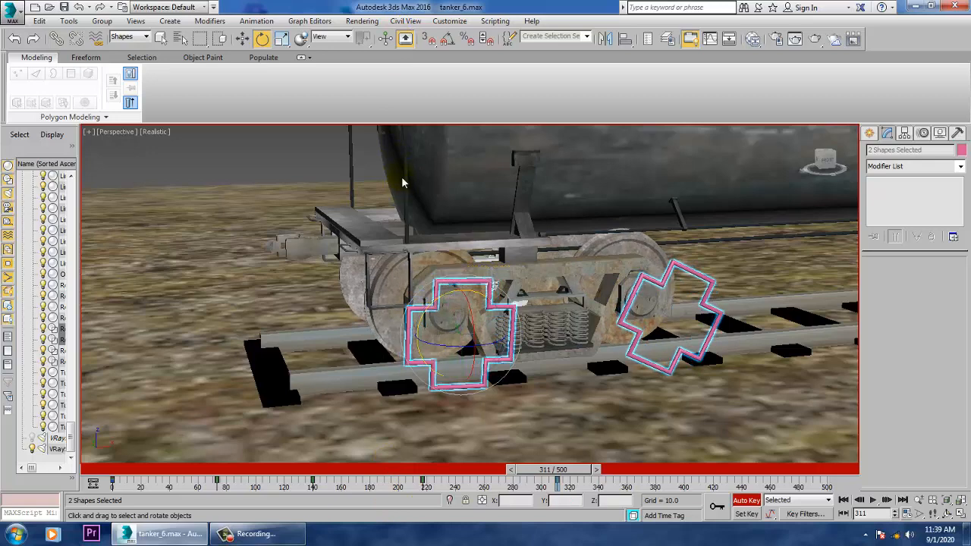
- Select the overhead rectangle to display its travel keys and go to frame 348 at its final key
{"action": "left_click_drag", "start_coordinate": [558, 469], "coordinate": [614, 475]}
{"action": "scroll", "coordinate": [646, 314], "scroll_direction": "down", "scroll_amount": 8}
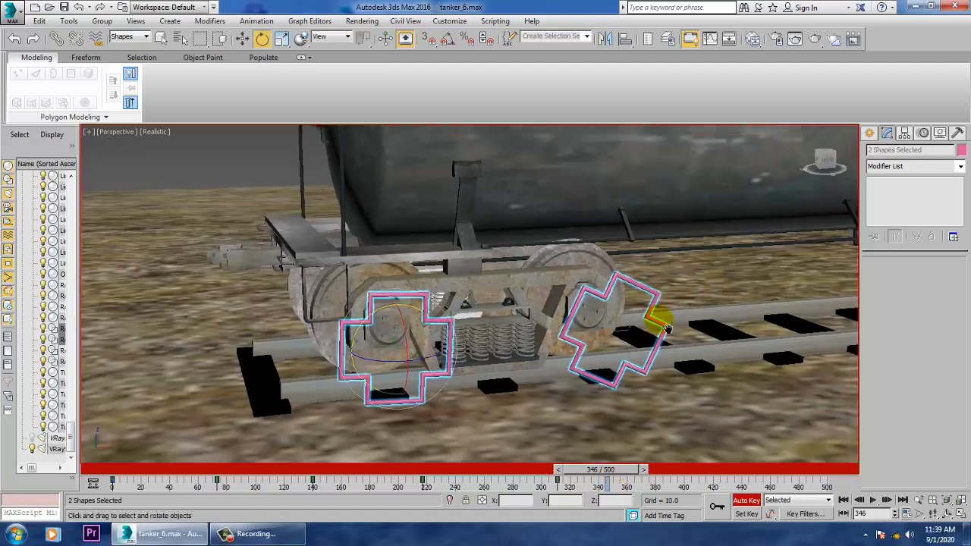
{"action": "key", "text": "e"}
{"action": "left_click", "coordinate": [607, 261]}
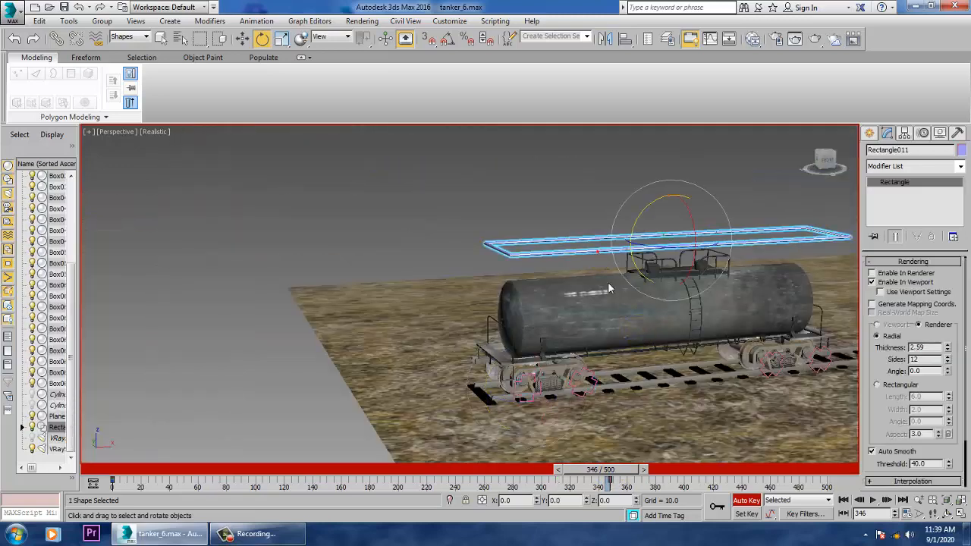
{"action": "middle_click_drag", "start_coordinate": [659, 371], "coordinate": [607, 455], "text": "alt"}
{"action": "left_click_drag", "start_coordinate": [616, 471], "coordinate": [618, 471]}
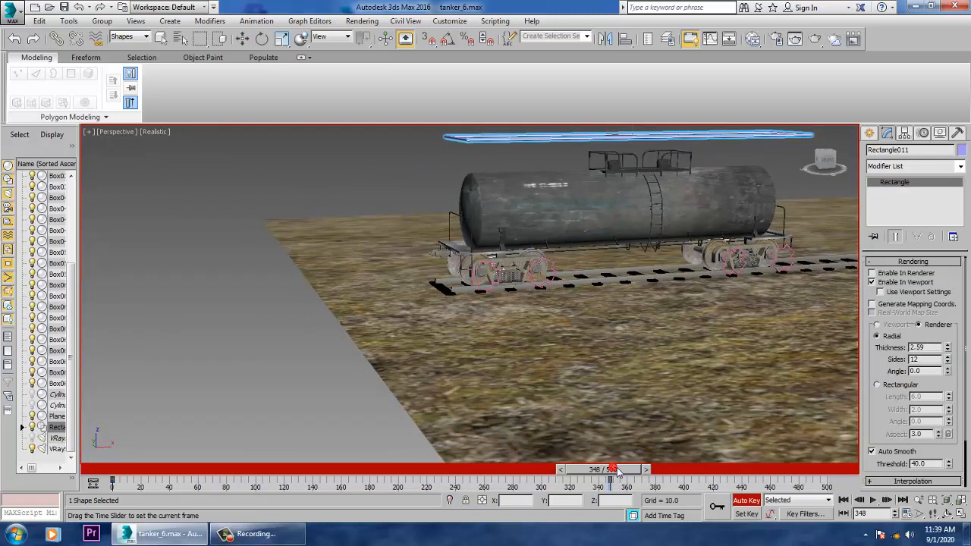
- At frame 348, select both cross-shaped splines of the front bogie and rotate them together in the rolling direction
{"action": "scroll", "coordinate": [472, 265], "scroll_direction": "up", "scroll_amount": 6}
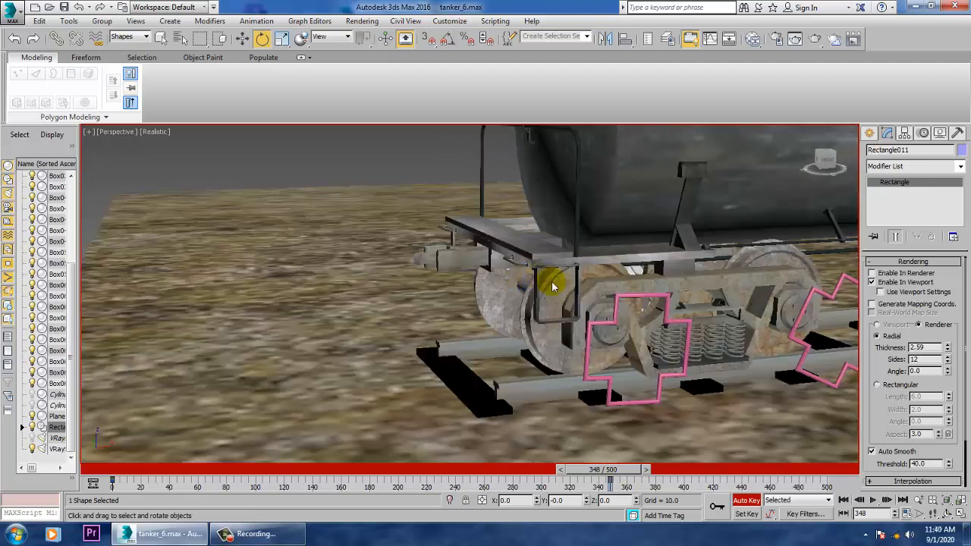
{"action": "left_click", "coordinate": [653, 304]}
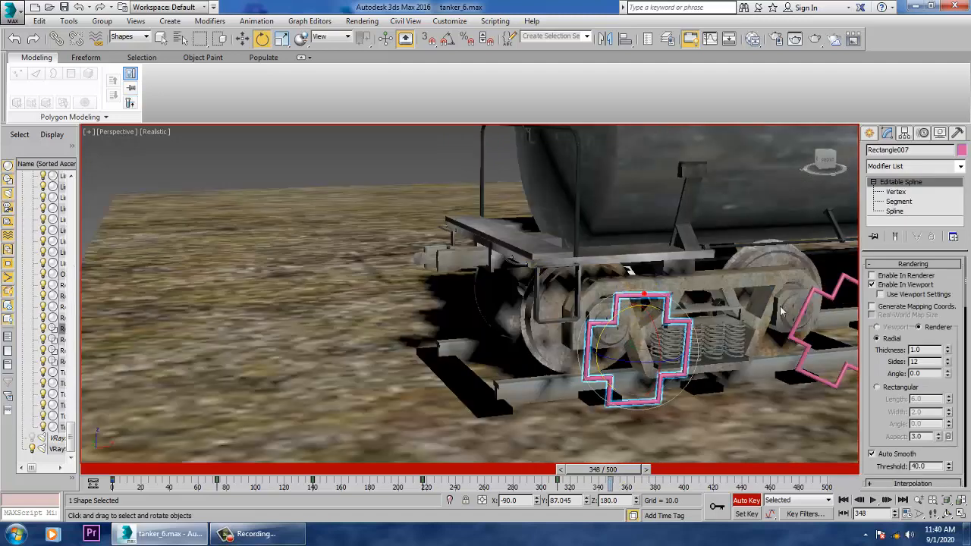
{"action": "left_click", "coordinate": [829, 299], "text": "ctrl"}
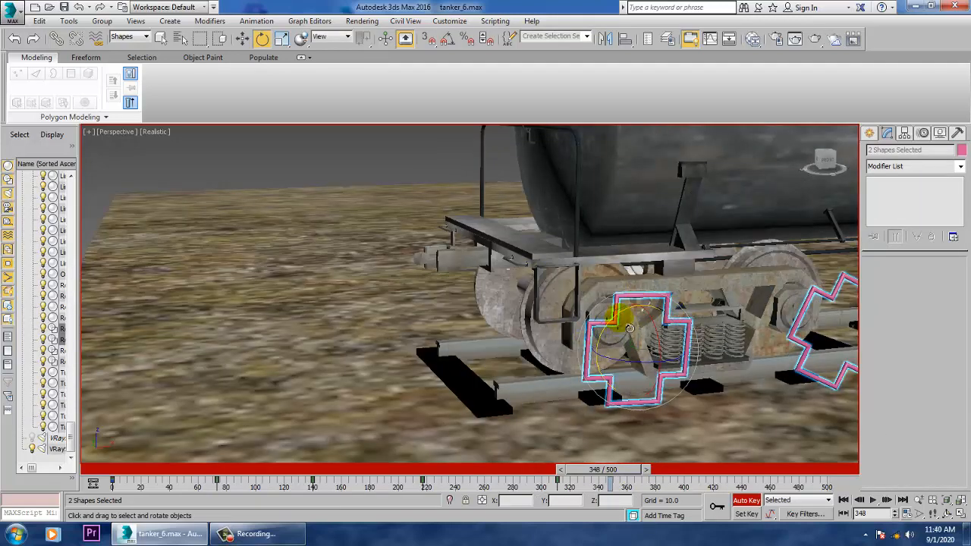
{"action": "left_click_drag", "start_coordinate": [609, 370], "coordinate": [589, 391]}
{"action": "middle_click_drag", "start_coordinate": [566, 366], "coordinate": [531, 337]}
- At frame 348, select the rear bogie's two cross-shaped splines and rotate them together a little further in the rolling direction
{"action": "left_click", "coordinate": [658, 276]}
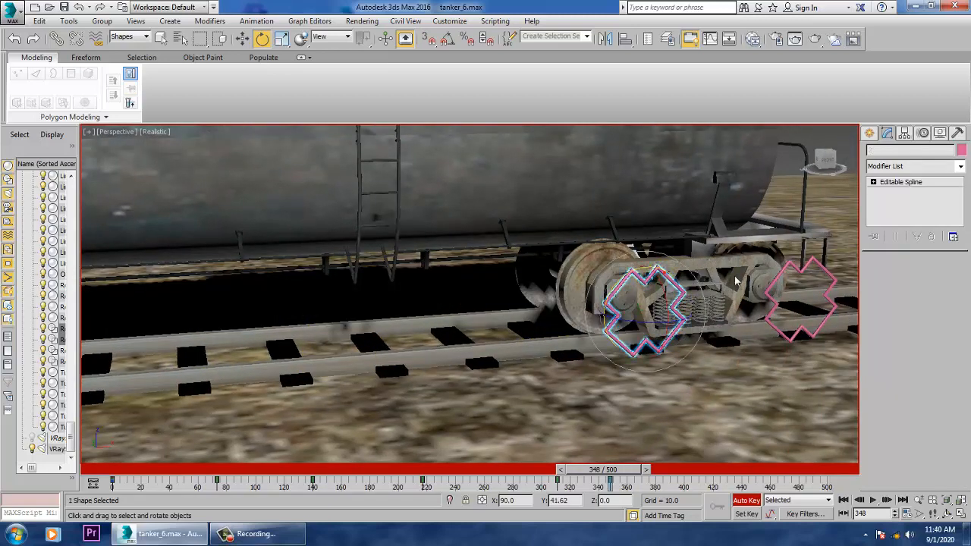
{"action": "left_click", "coordinate": [816, 271], "text": "ctrl"}
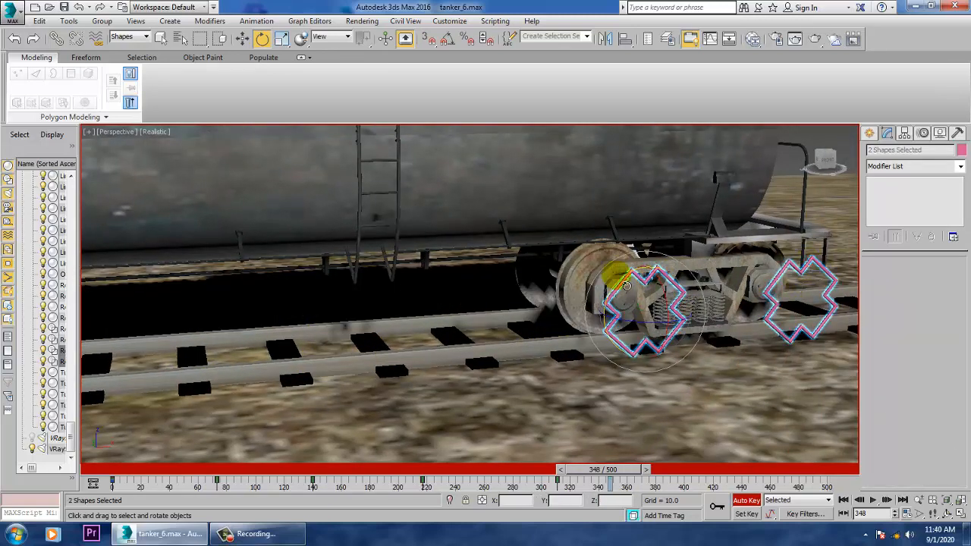
{"action": "left_click_drag", "start_coordinate": [624, 286], "coordinate": [610, 326]}
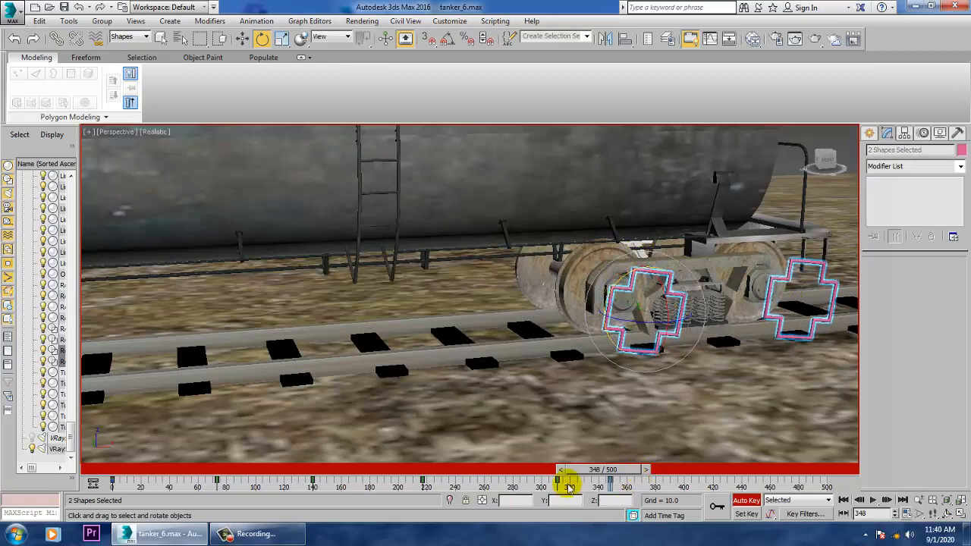
- Play the animation from frame 0, examine how the wheels of both bogies roll along the track, and stop playback
{"action": "key", "text": "Home"}
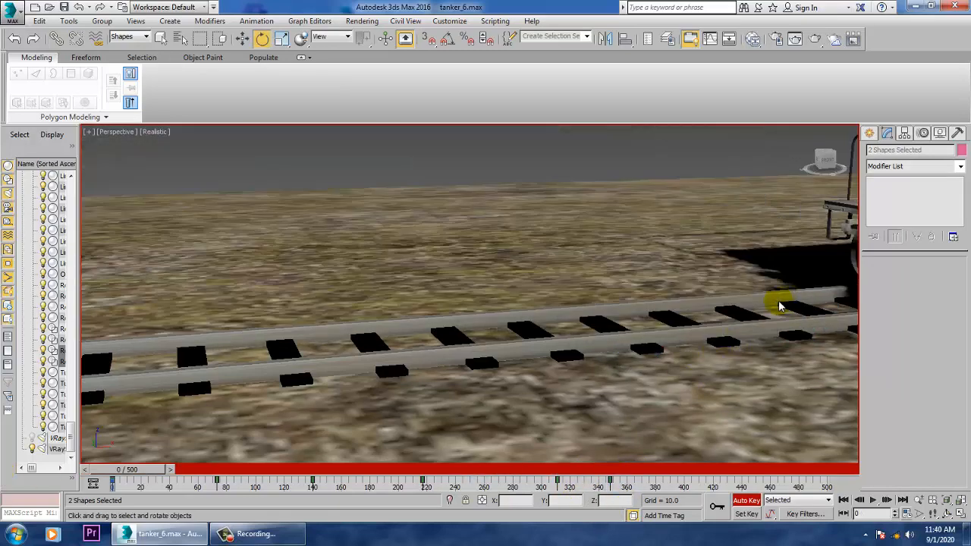
{"action": "middle_click_drag", "start_coordinate": [780, 306], "coordinate": [786, 364]}
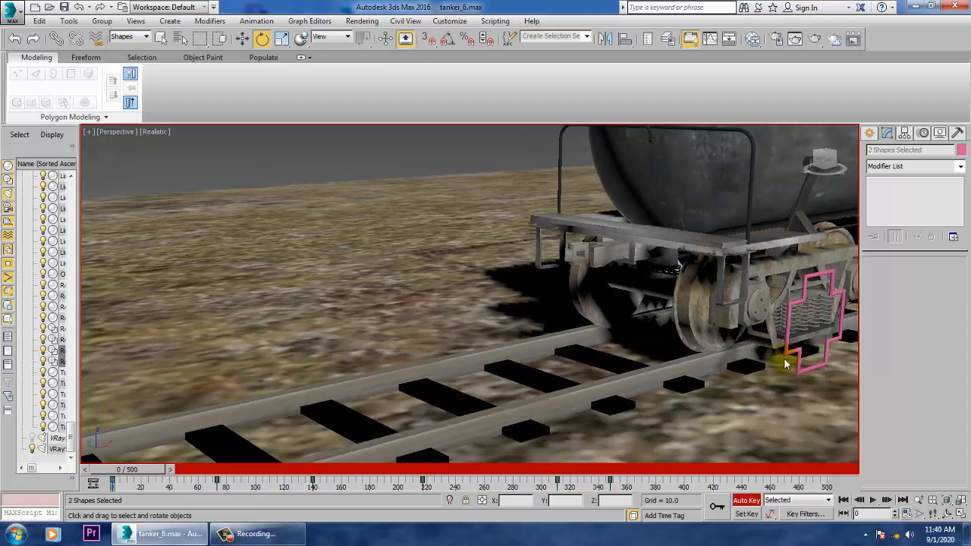
{"action": "left_click", "coordinate": [875, 500]}
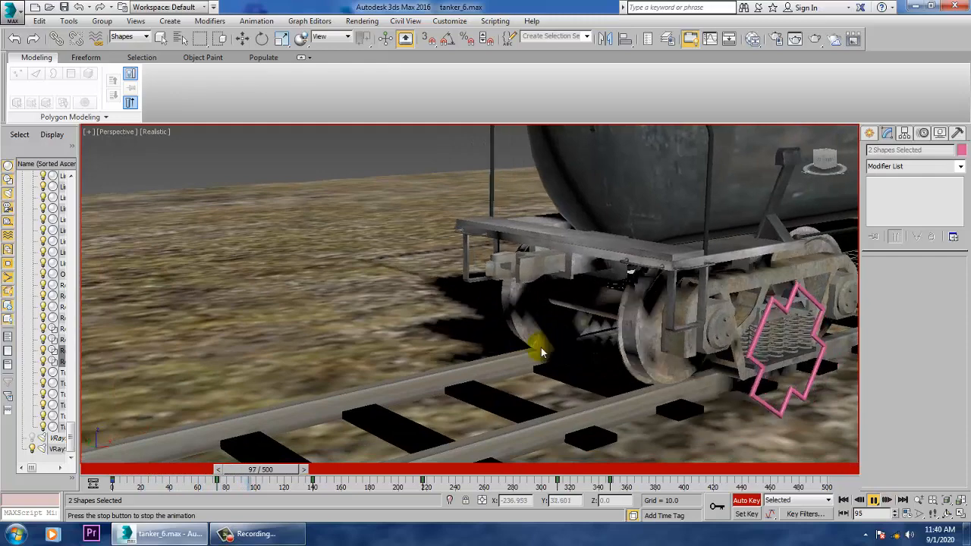
{"action": "middle_click_drag", "start_coordinate": [541, 349], "coordinate": [572, 304]}
{"action": "scroll", "coordinate": [632, 294], "scroll_direction": "down", "scroll_amount": 3}
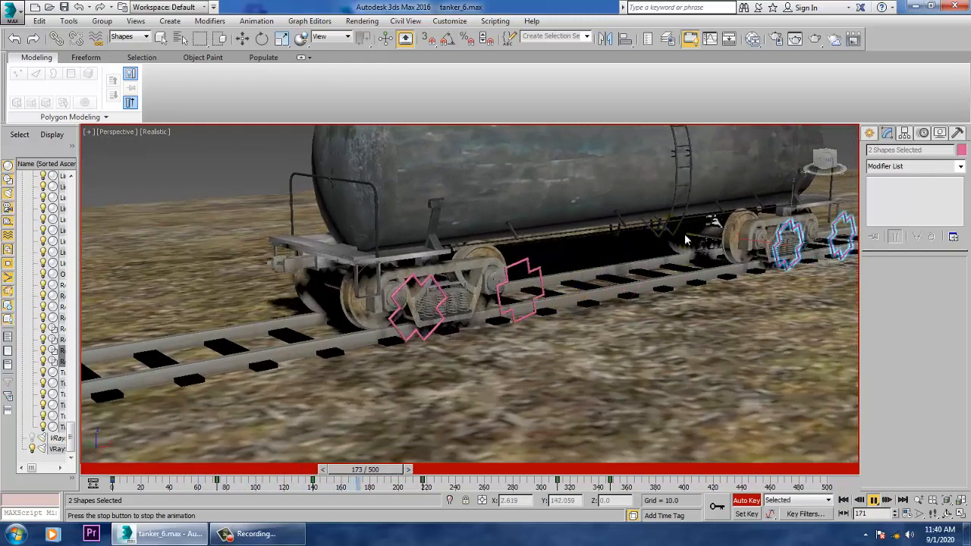
{"action": "scroll", "coordinate": [709, 249], "scroll_direction": "up", "scroll_amount": 3}
{"action": "middle_click_drag", "start_coordinate": [622, 261], "coordinate": [686, 241]}
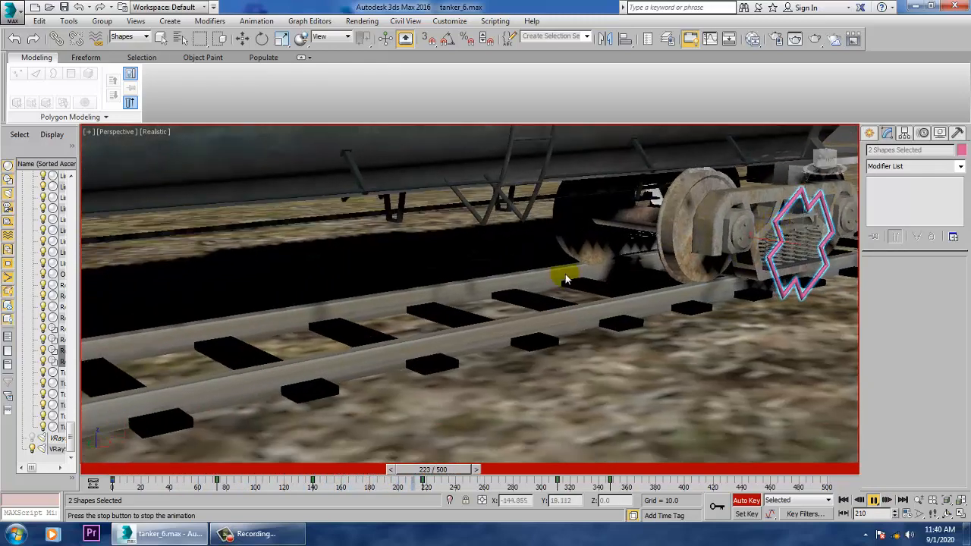
{"action": "middle_click_drag", "start_coordinate": [561, 276], "coordinate": [767, 275]}
{"action": "scroll", "coordinate": [630, 287], "scroll_direction": "up", "scroll_amount": 2}
{"action": "scroll", "coordinate": [617, 290], "scroll_direction": "down", "scroll_amount": 5}
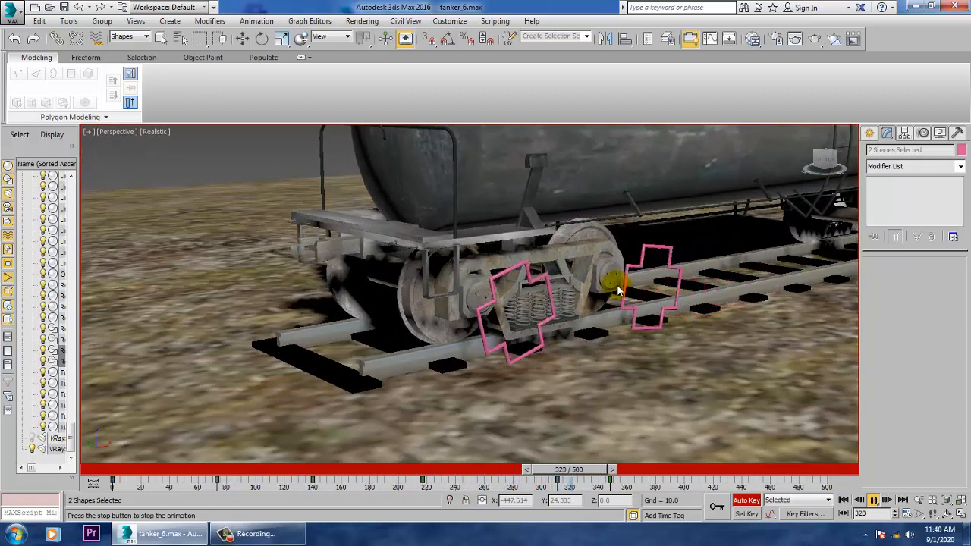
{"action": "left_click", "coordinate": [873, 500]}
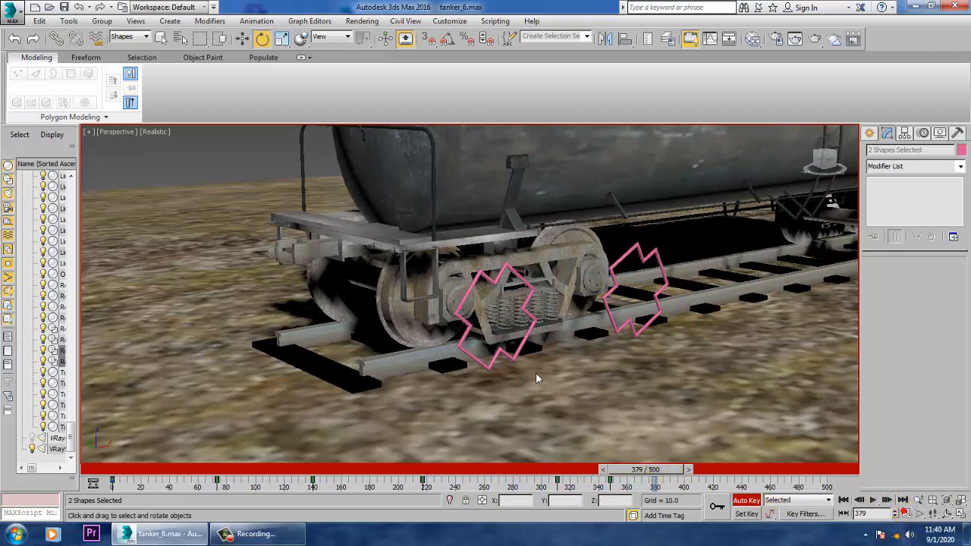
- Set the animation's end time to 350 frames in Time Configuration and return to frame 0
{"action": "left_click", "coordinate": [907, 516]}
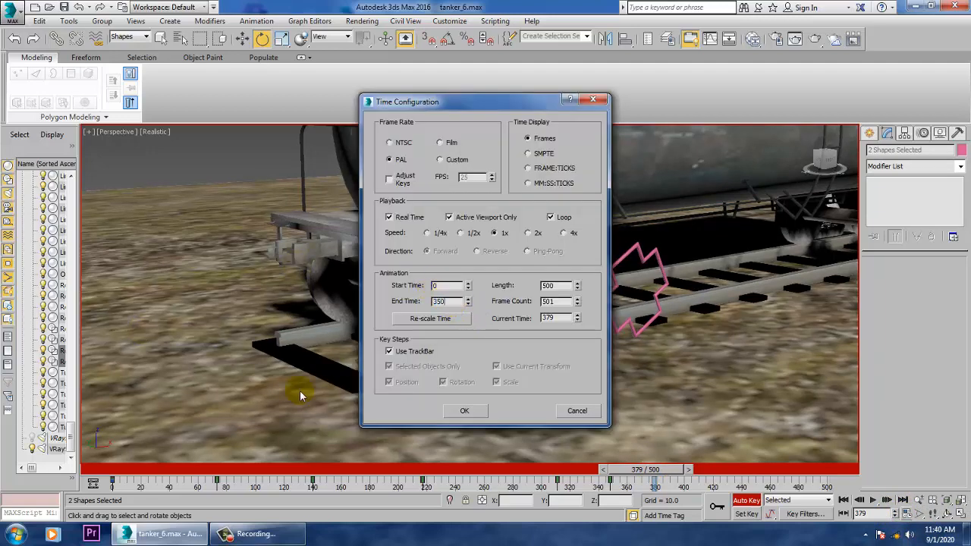
{"action": "left_click", "coordinate": [464, 411]}
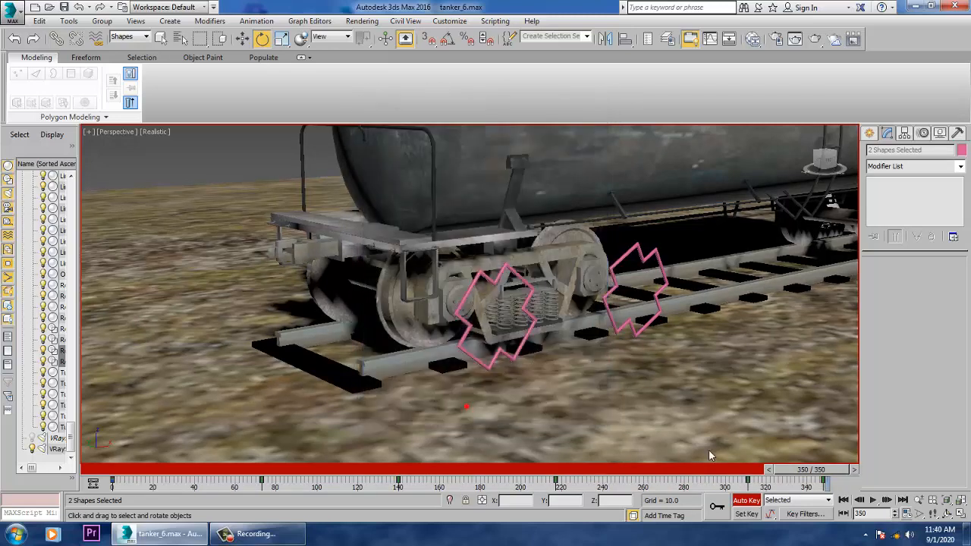
{"action": "left_click", "coordinate": [843, 500]}
{"action": "scroll", "coordinate": [580, 315], "scroll_direction": "down", "scroll_amount": 5}
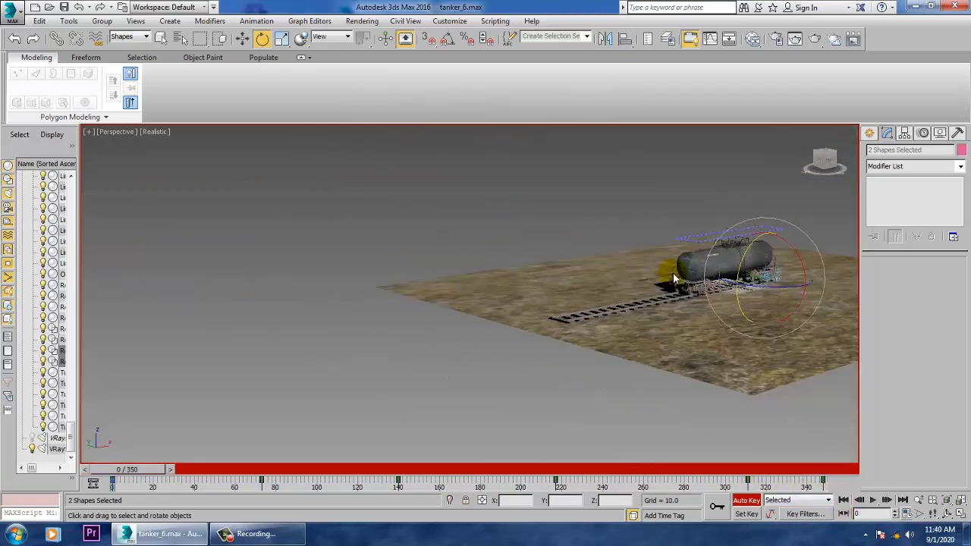
- Turn off Auto Key mode to stop recording animation keys
{"action": "middle_click_drag", "start_coordinate": [513, 318], "coordinate": [500, 317]}
{"action": "scroll", "coordinate": [644, 293], "scroll_direction": "up", "scroll_amount": 5}
{"action": "middle_click_drag", "start_coordinate": [566, 301], "coordinate": [637, 283]}
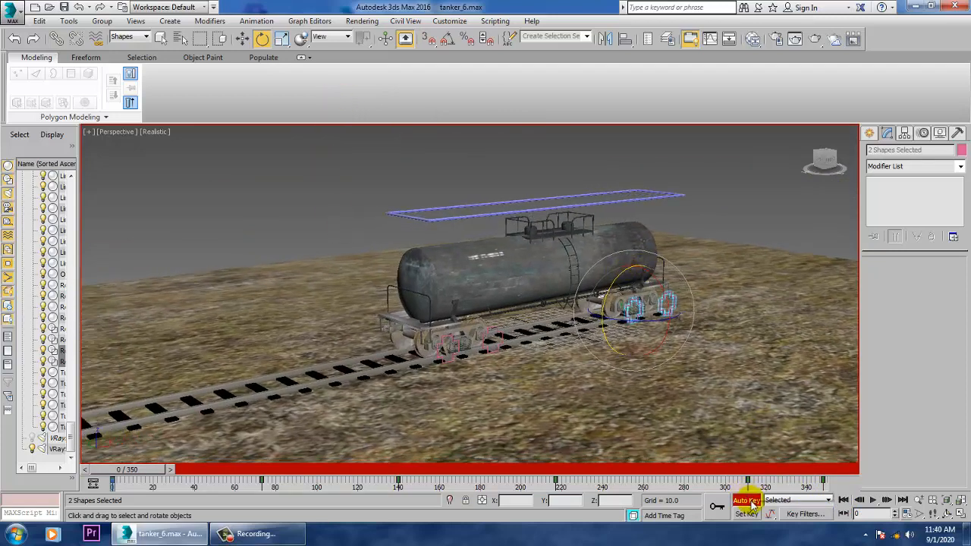
{"action": "left_click", "coordinate": [747, 500]}
- Select the rectangular control spline above the tank together with the four cross-shaped wheel splines and hide all five
{"action": "left_click", "coordinate": [580, 214]}
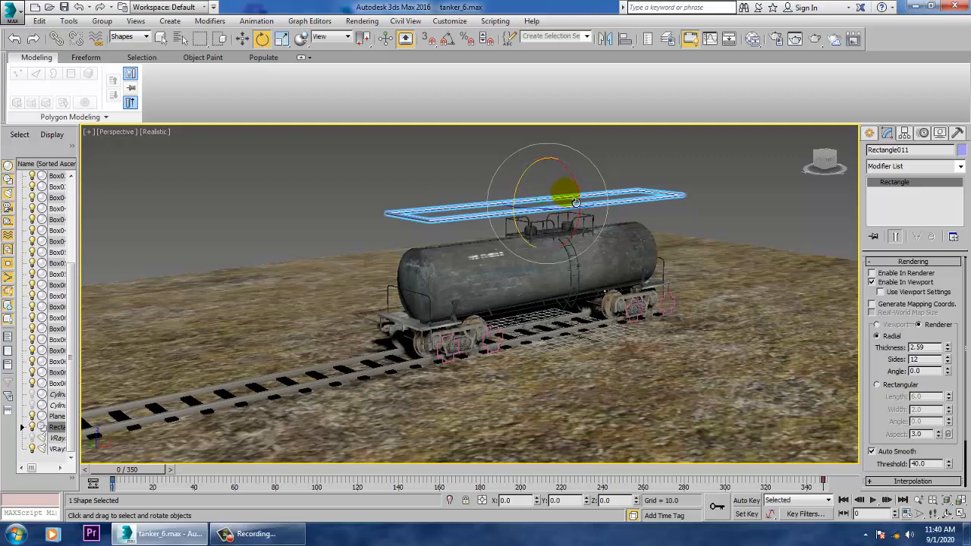
{"action": "scroll", "coordinate": [608, 312], "scroll_direction": "up", "scroll_amount": 5}
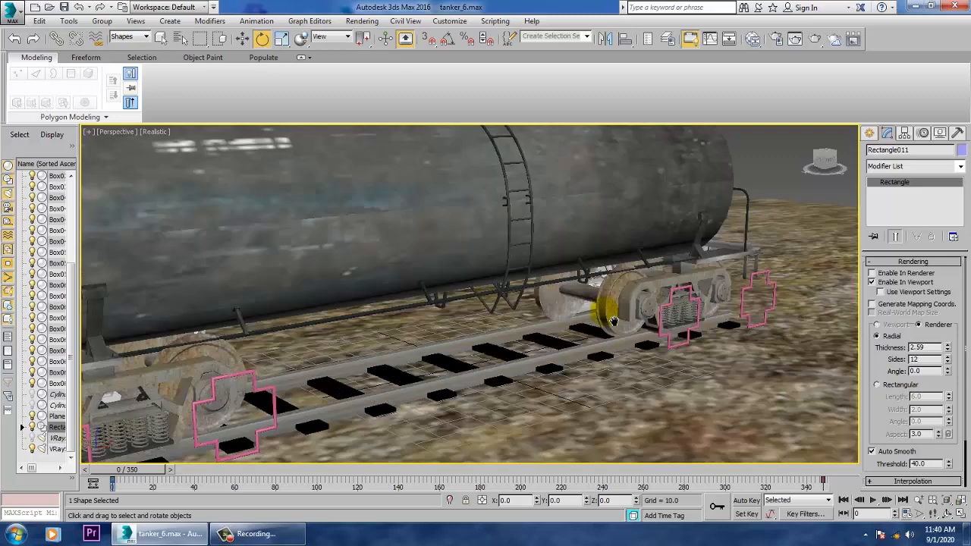
{"action": "left_click", "coordinate": [765, 285]}
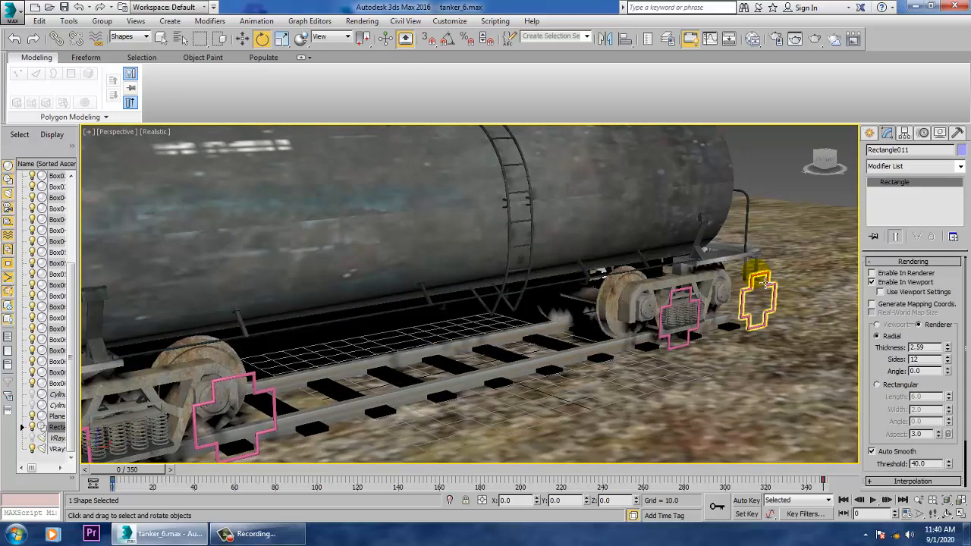
{"action": "left_click", "coordinate": [765, 284], "text": "ctrl"}
{"action": "middle_click_drag", "start_coordinate": [519, 288], "coordinate": [725, 232]}
{"action": "left_click", "coordinate": [348, 345], "text": "ctrl"}
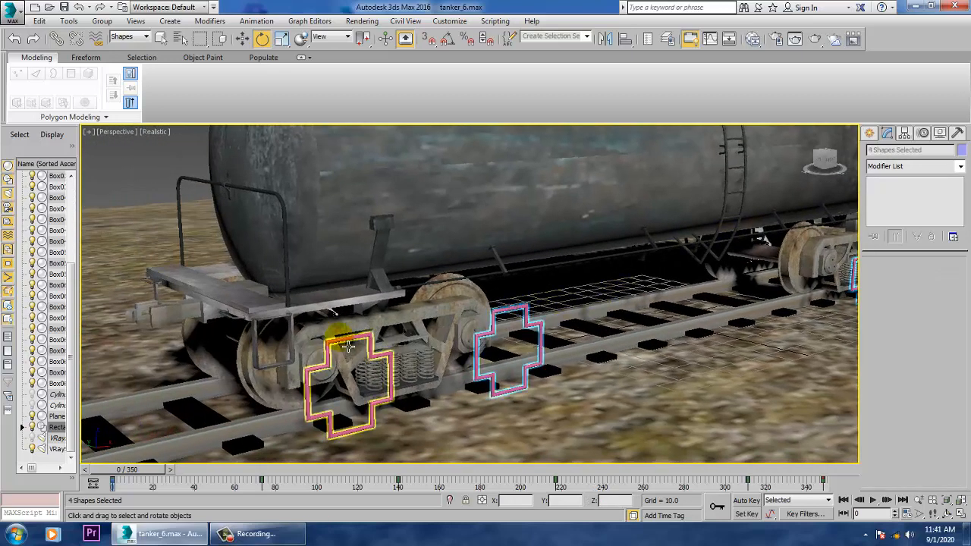
{"action": "left_click", "coordinate": [350, 348], "text": "ctrl"}
{"action": "right_click", "coordinate": [338, 337]}
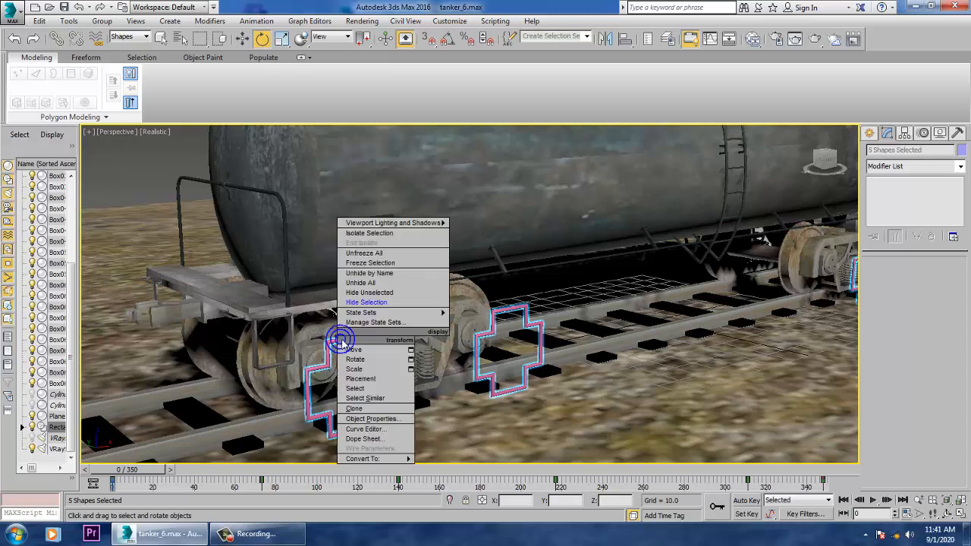
{"action": "left_click", "coordinate": [366, 302]}
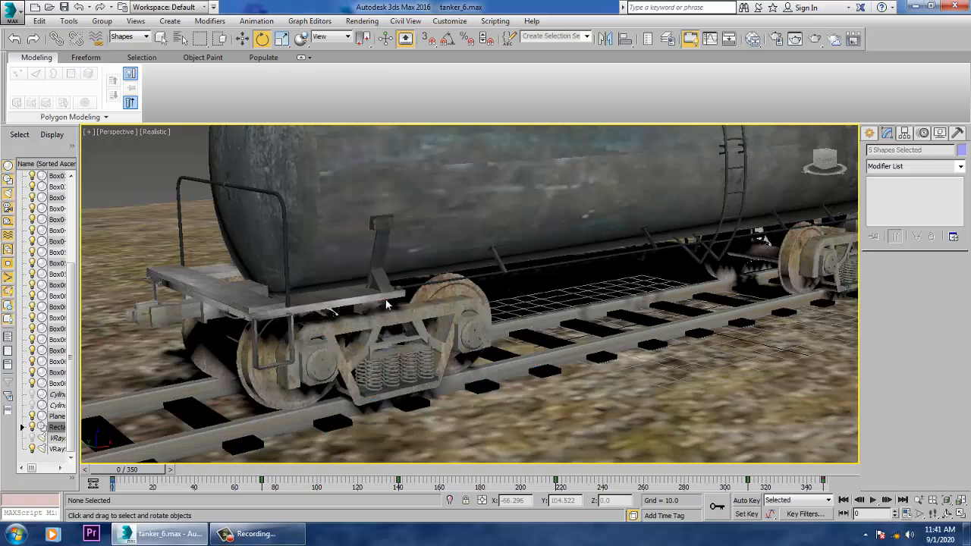
- Play the animation without the control splines, examine the tanker's movement and wheel rolling from near and far, and stop playback
{"action": "scroll", "coordinate": [834, 410], "scroll_direction": "down", "scroll_amount": 5}
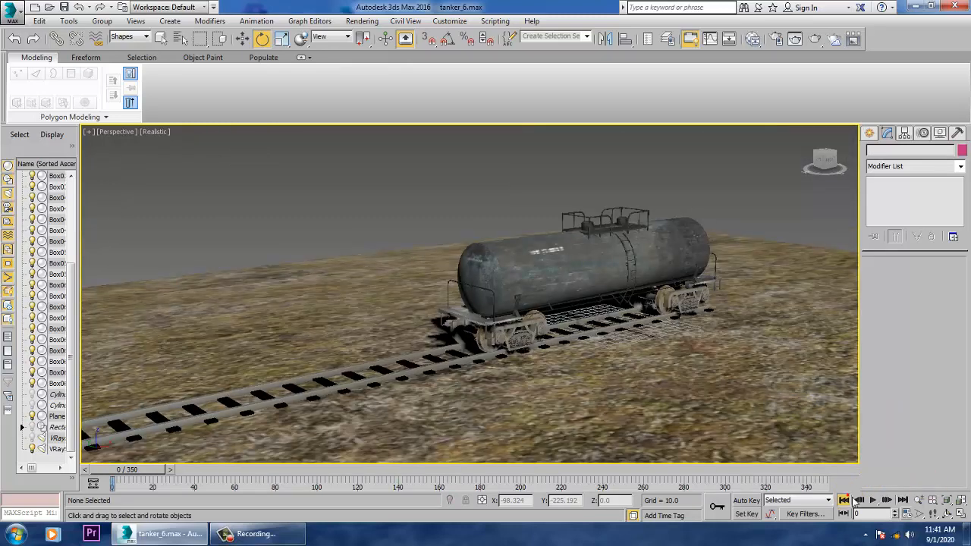
{"action": "left_click", "coordinate": [872, 500]}
{"action": "middle_click_drag", "start_coordinate": [502, 354], "coordinate": [543, 358]}
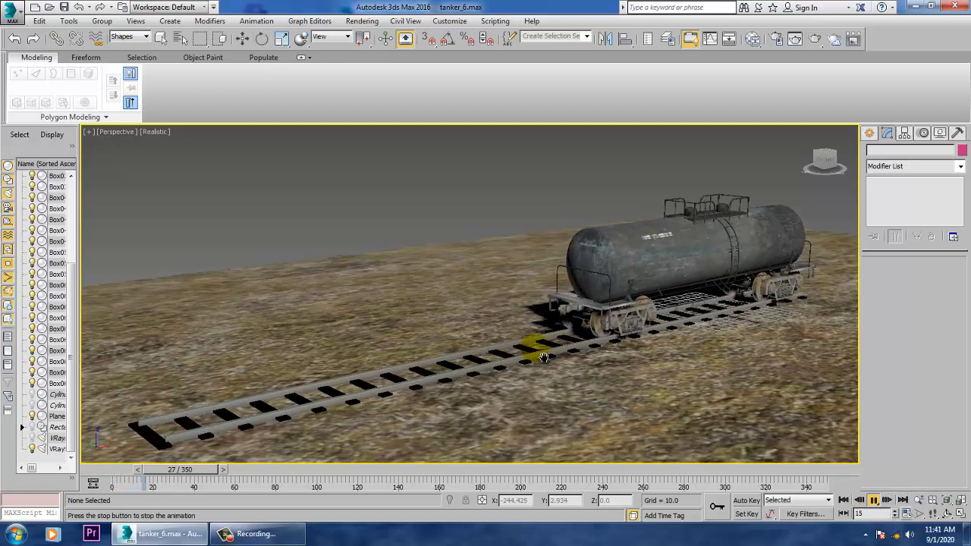
{"action": "scroll", "coordinate": [576, 345], "scroll_direction": "up", "scroll_amount": 5}
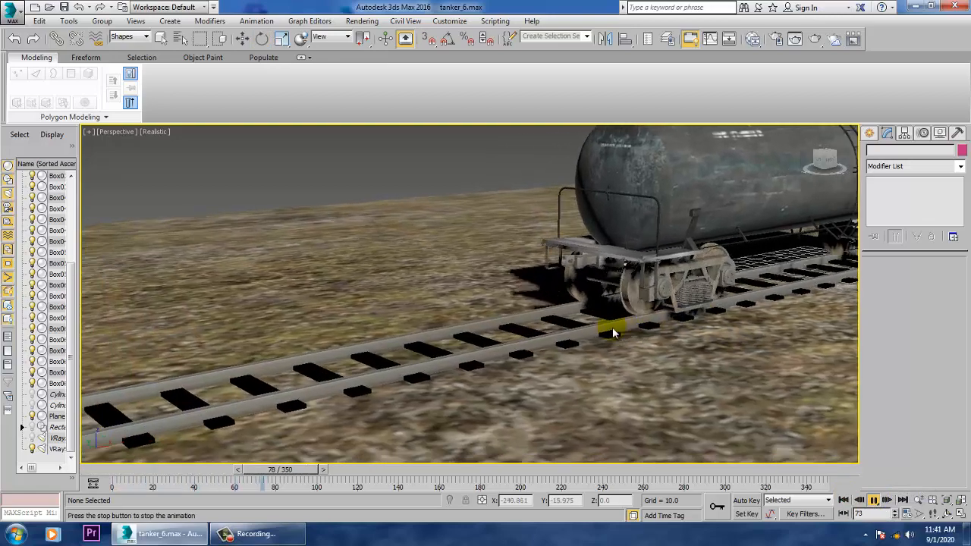
{"action": "scroll", "coordinate": [585, 324], "scroll_direction": "up", "scroll_amount": 3}
{"action": "scroll", "coordinate": [569, 322], "scroll_direction": "down", "scroll_amount": 8}
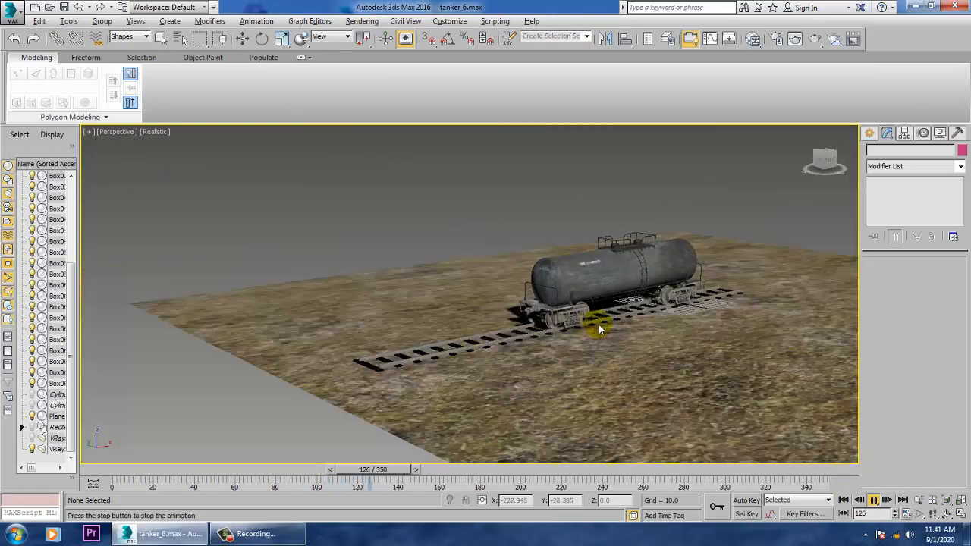
{"action": "scroll", "coordinate": [600, 326], "scroll_direction": "up", "scroll_amount": 8}
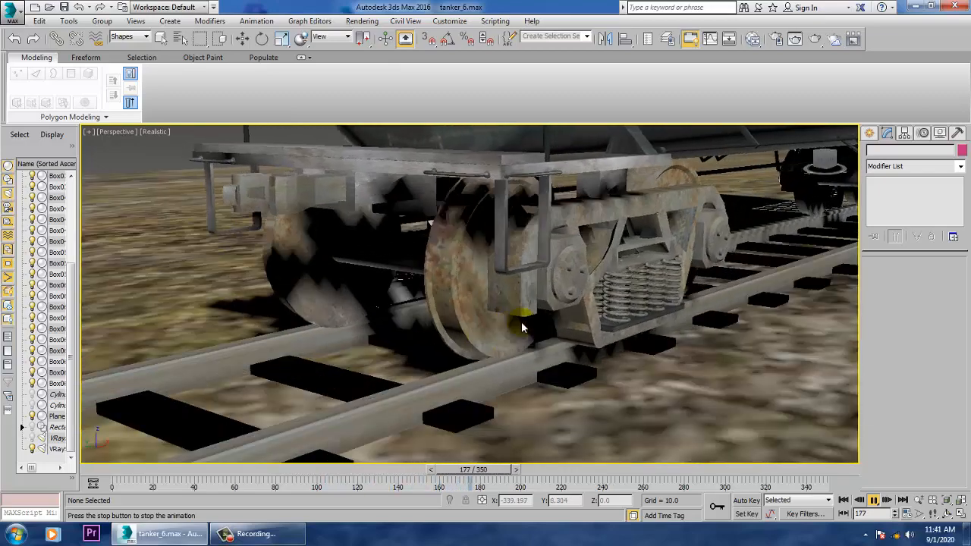
{"action": "scroll", "coordinate": [523, 326], "scroll_direction": "down", "scroll_amount": 5}
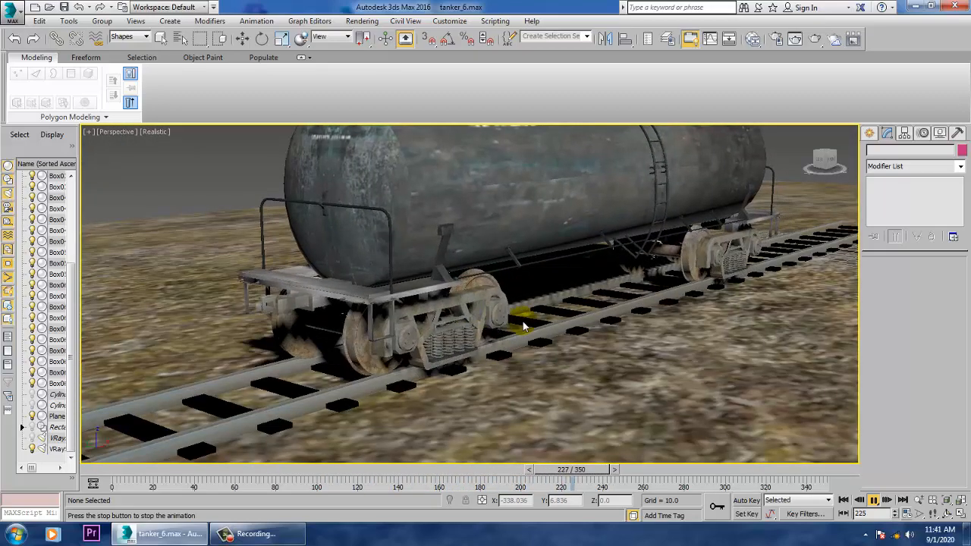
{"action": "middle_click_drag", "start_coordinate": [539, 279], "coordinate": [603, 330]}
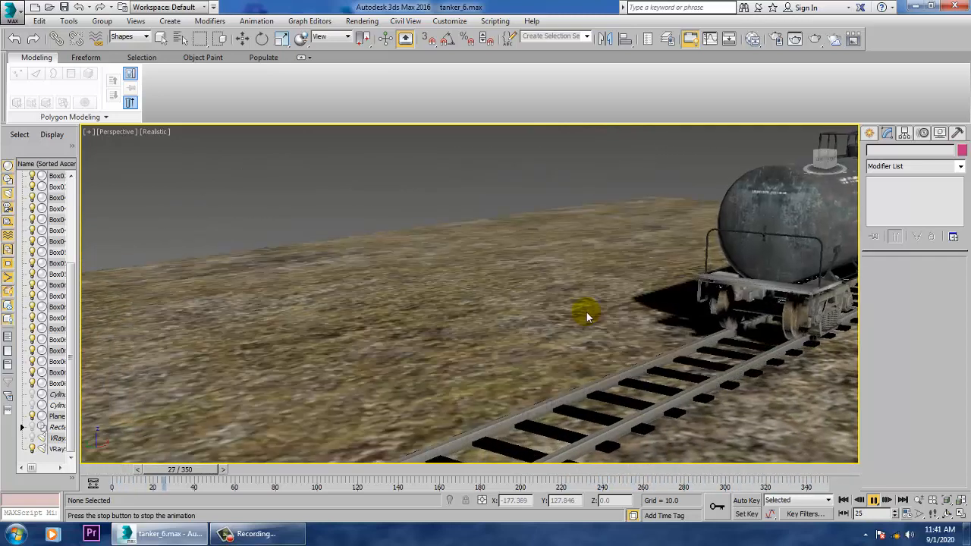
{"action": "scroll", "coordinate": [561, 356], "scroll_direction": "down", "scroll_amount": 10}
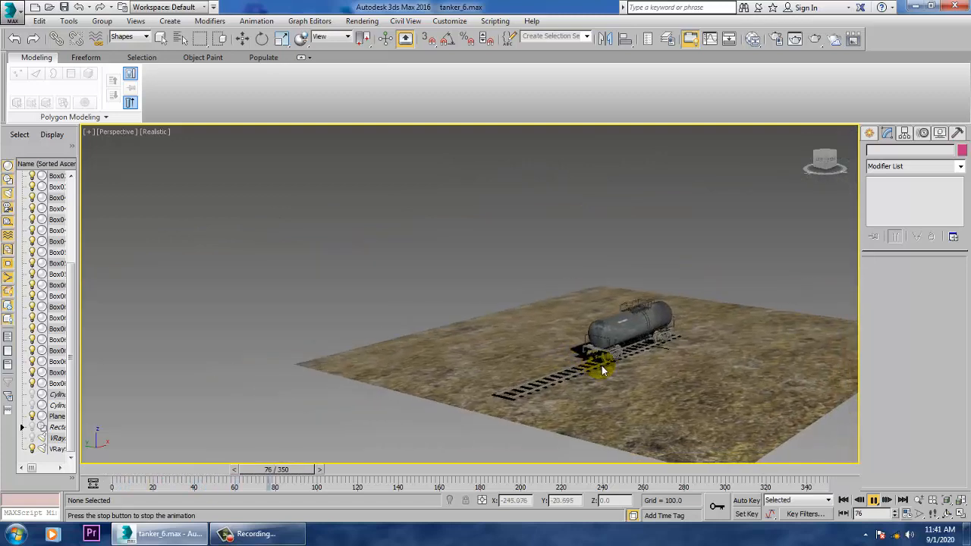
{"action": "scroll", "coordinate": [602, 370], "scroll_direction": "up", "scroll_amount": 10}
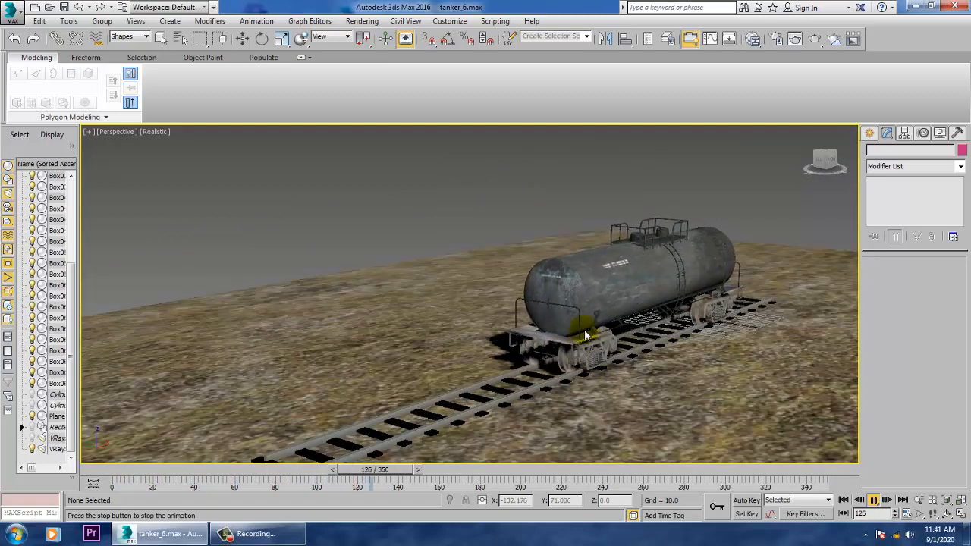
{"action": "left_click", "coordinate": [873, 500]}
{"action": "key", "text": "e"}
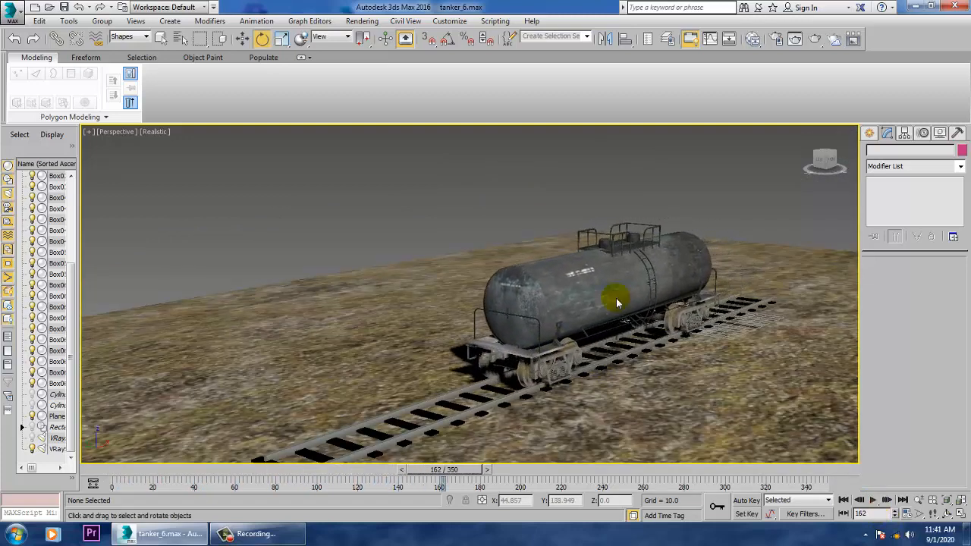
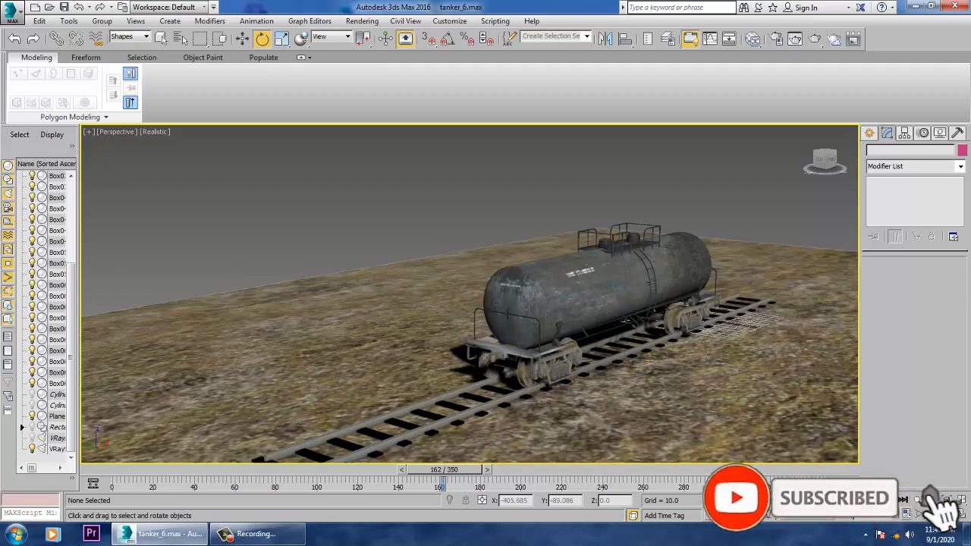
- Replay the tanker animation, examine the rolling wheels and bogie close up and from several angles, and stop playback
{"action": "key", "text": "Home"}
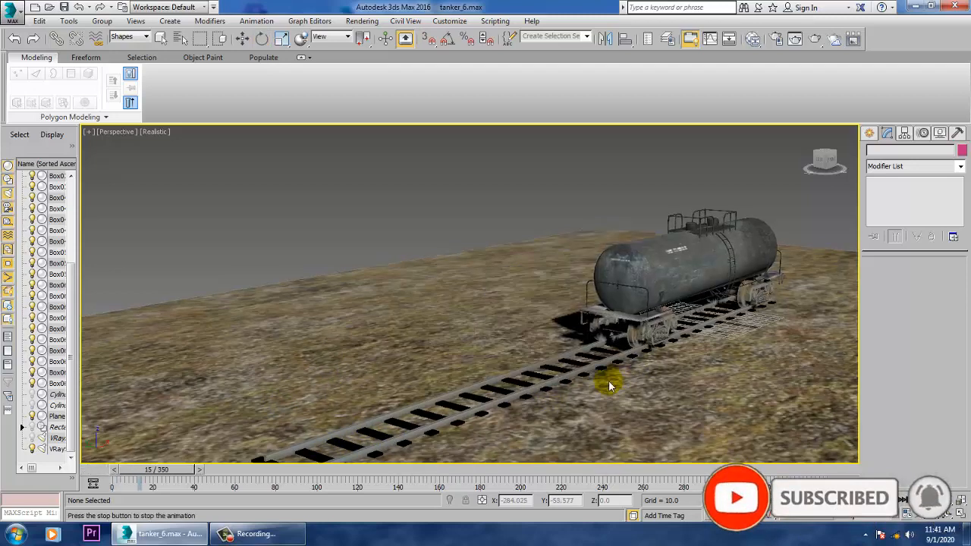
{"action": "scroll", "coordinate": [607, 364], "scroll_direction": "up", "scroll_amount": 5}
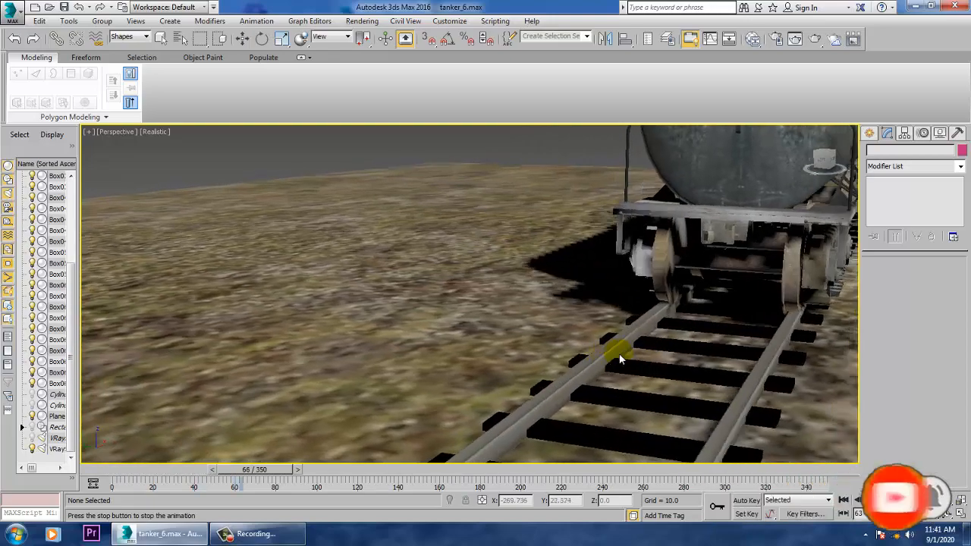
{"action": "scroll", "coordinate": [617, 347], "scroll_direction": "down", "scroll_amount": 8}
{"action": "middle_click_drag", "start_coordinate": [760, 334], "coordinate": [641, 327], "text": "alt"}
{"action": "scroll", "coordinate": [591, 318], "scroll_direction": "up", "scroll_amount": 6}
{"action": "middle_click_drag", "start_coordinate": [478, 322], "coordinate": [670, 324]}
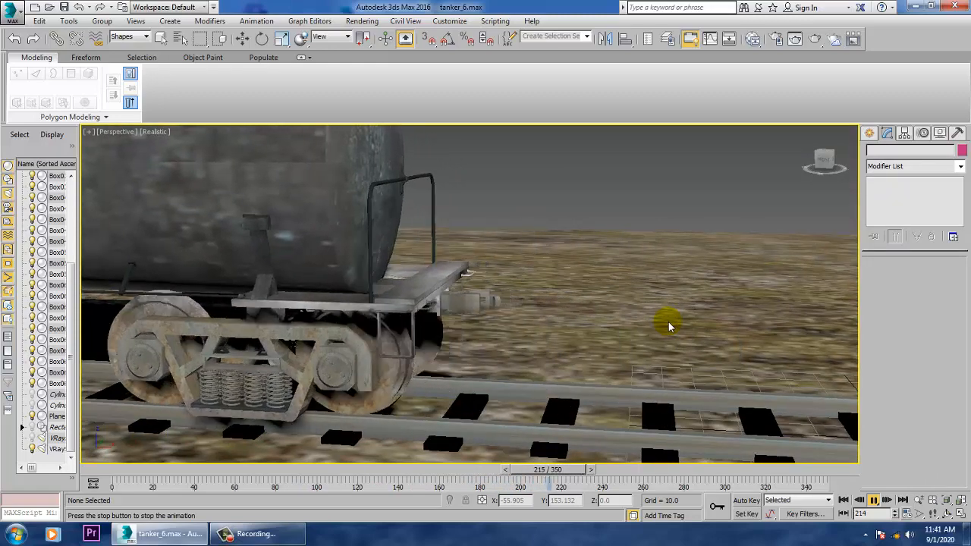
{"action": "scroll", "coordinate": [486, 311], "scroll_direction": "down", "scroll_amount": 8}
{"action": "middle_click_drag", "start_coordinate": [466, 308], "coordinate": [568, 307], "text": "alt"}
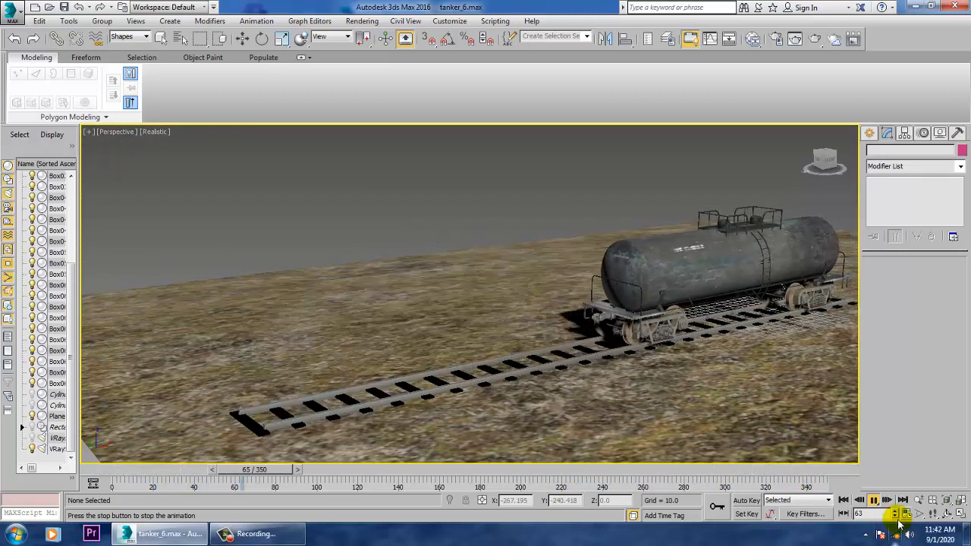
{"action": "left_click", "coordinate": [873, 500]}
- Return to frame 0, frame the whole tanker side-on in the Perspective view, and create a physical camera from that view
{"action": "key", "text": "e"}
{"action": "left_click_drag", "start_coordinate": [315, 470], "coordinate": [152, 469]}
{"action": "middle_click_drag", "start_coordinate": [644, 372], "coordinate": [603, 347]}
{"action": "scroll", "coordinate": [557, 343], "scroll_direction": "up", "scroll_amount": 5}
{"action": "scroll", "coordinate": [563, 346], "scroll_direction": "down", "scroll_amount": 5}
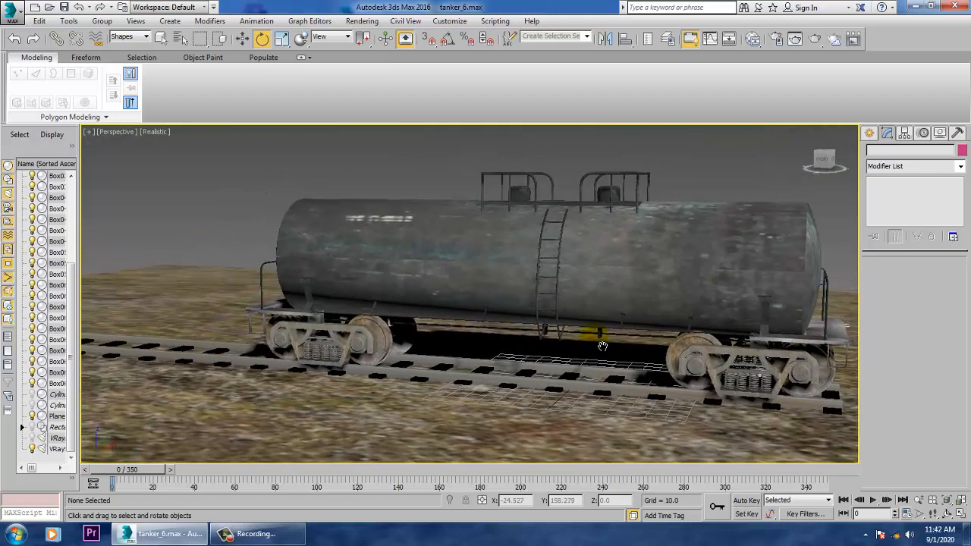
{"action": "key", "text": "ctrl+c"}
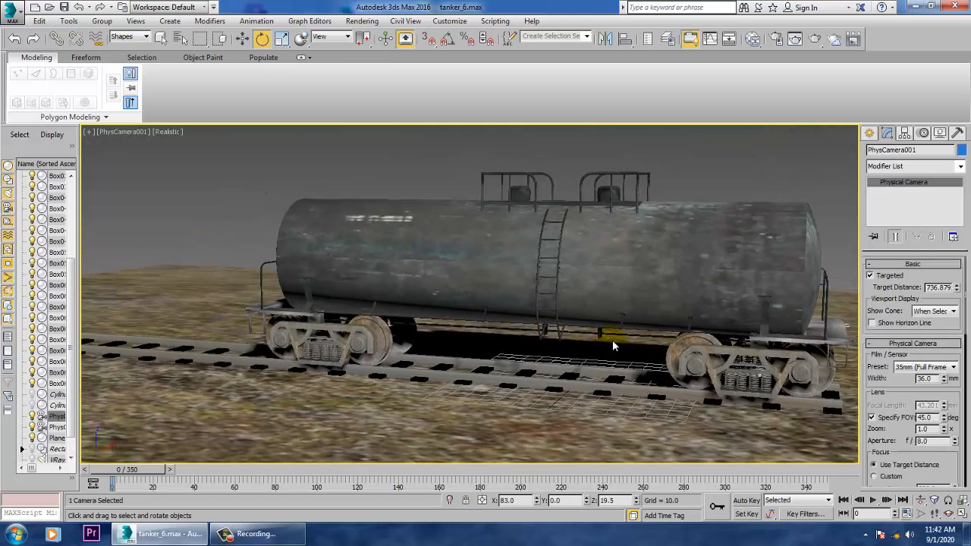
- Switch the viewport from the camera back to Perspective and set the selection filter to All so the camera can be picked
{"action": "scroll", "coordinate": [612, 327], "scroll_direction": "down", "scroll_amount": 8}
{"action": "middle_click_drag", "start_coordinate": [613, 321], "coordinate": [576, 316]}
{"action": "key", "text": "w"}
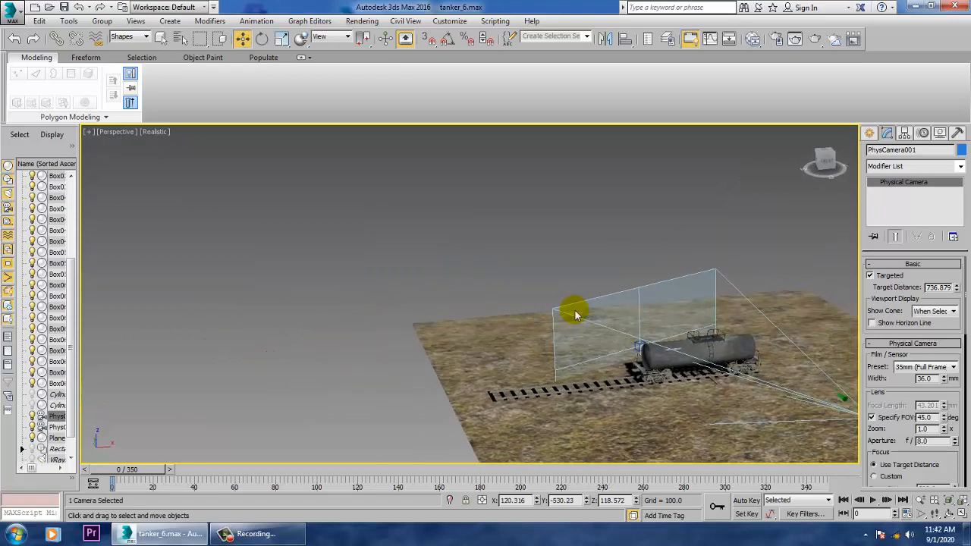
{"action": "left_click", "coordinate": [641, 348]}
{"action": "middle_click_drag", "start_coordinate": [834, 413], "coordinate": [716, 387]}
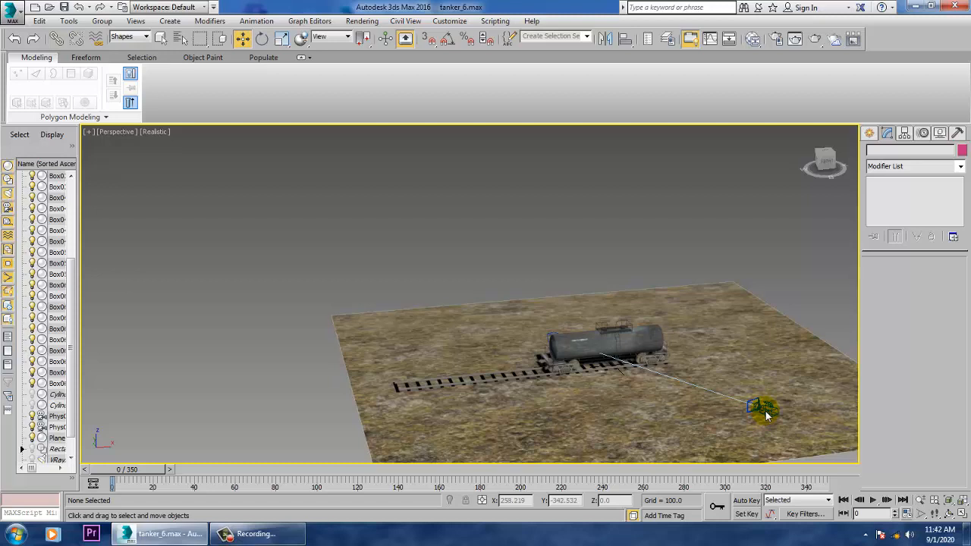
{"action": "left_click", "coordinate": [868, 134]}
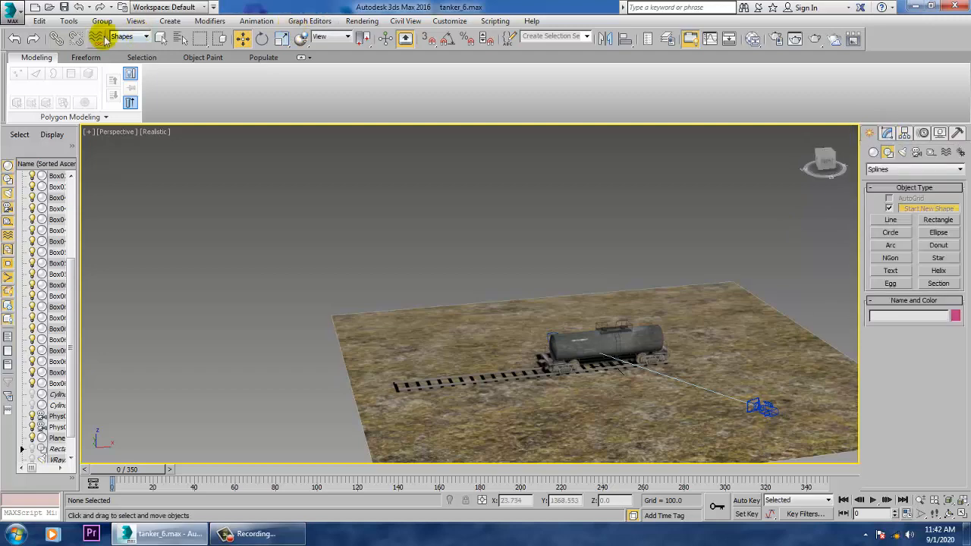
{"action": "left_click", "coordinate": [124, 38]}
{"action": "left_click", "coordinate": [131, 49]}
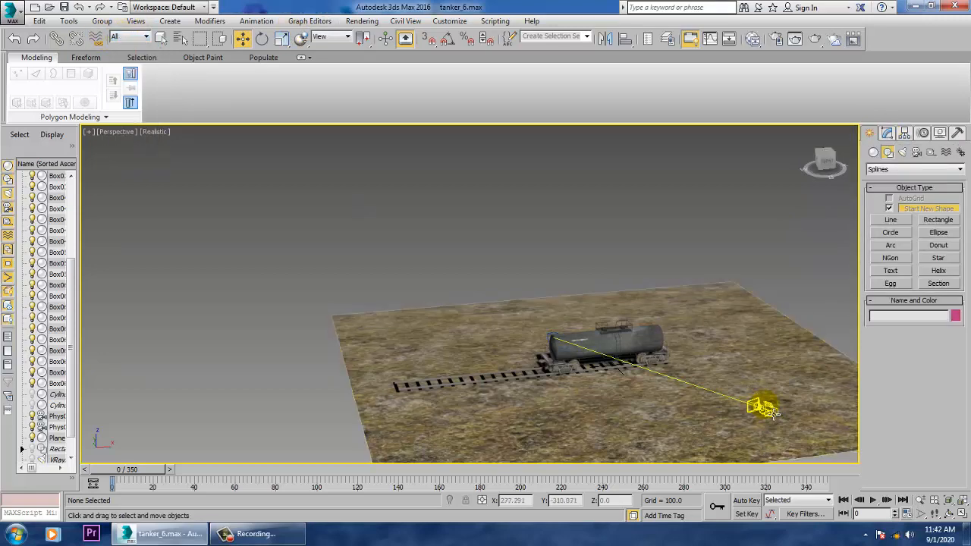
- Select the camera's target and move it along the Y axis to about 32.8, closer to the track
{"action": "left_click", "coordinate": [766, 411]}
{"action": "middle_click_drag", "start_coordinate": [772, 417], "coordinate": [581, 300], "text": "alt"}
{"action": "left_click", "coordinate": [545, 314]}
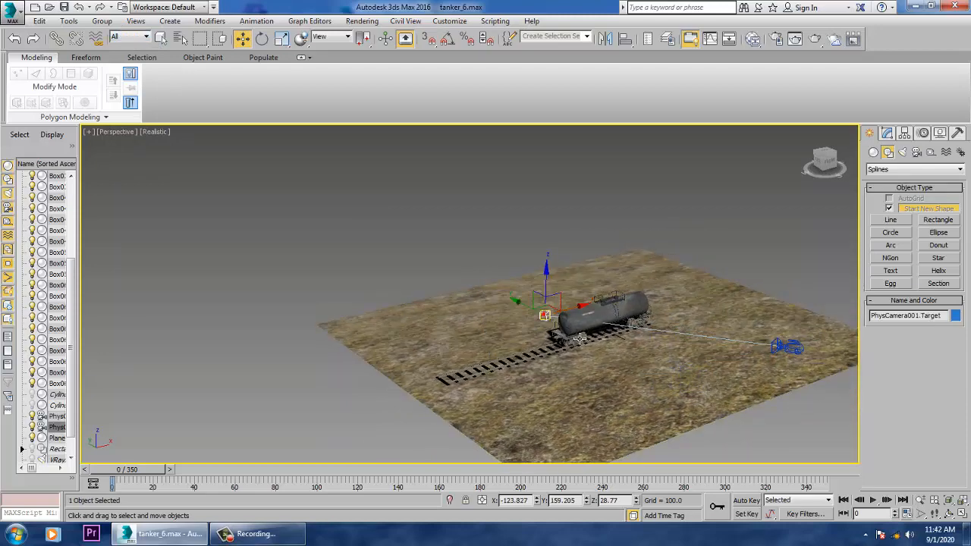
{"action": "left_click_drag", "start_coordinate": [534, 312], "coordinate": [555, 315]}
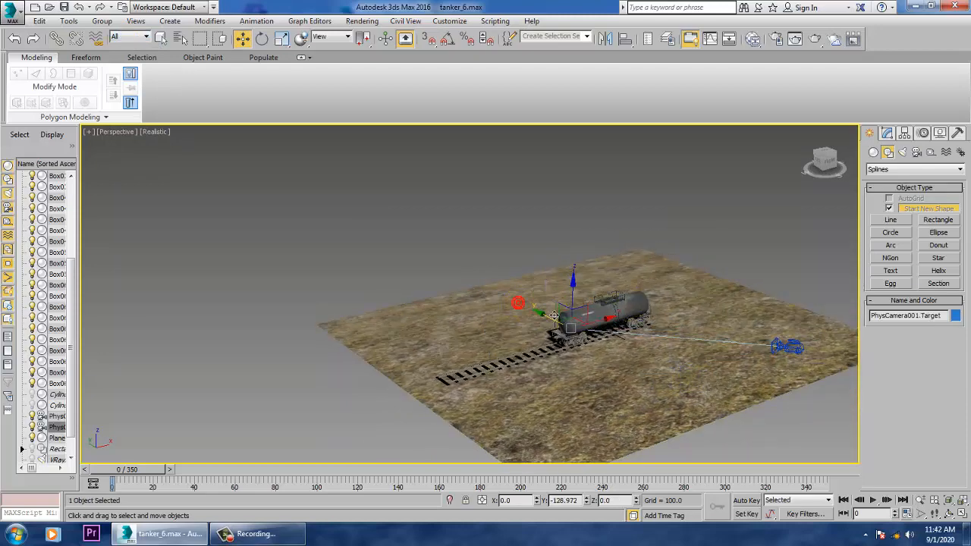
- Turn on Auto Key and show four viewports, with PhysCamera001 in one and the Left view changed to an angled Perspective view
{"action": "left_click", "coordinate": [747, 501]}
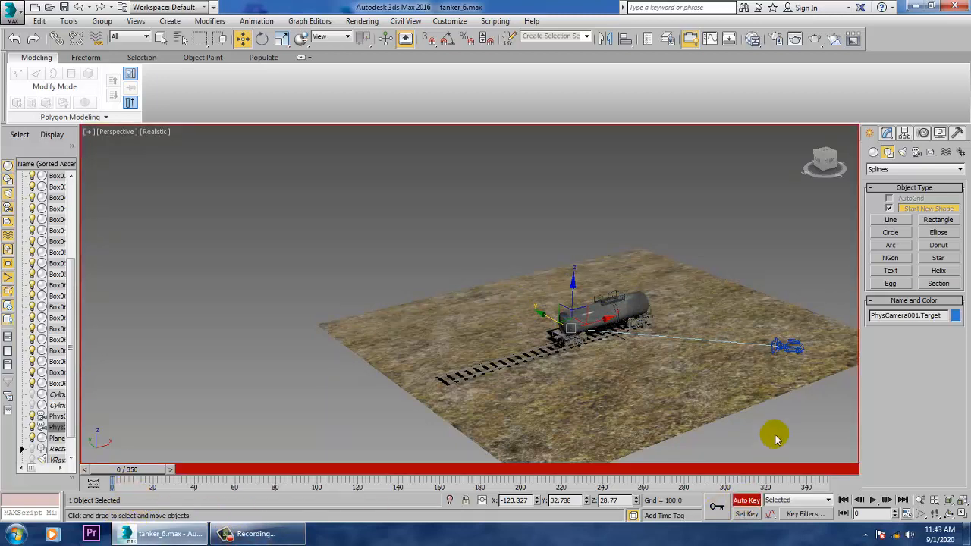
{"action": "key", "text": "c"}
{"action": "key", "text": "alt+w"}
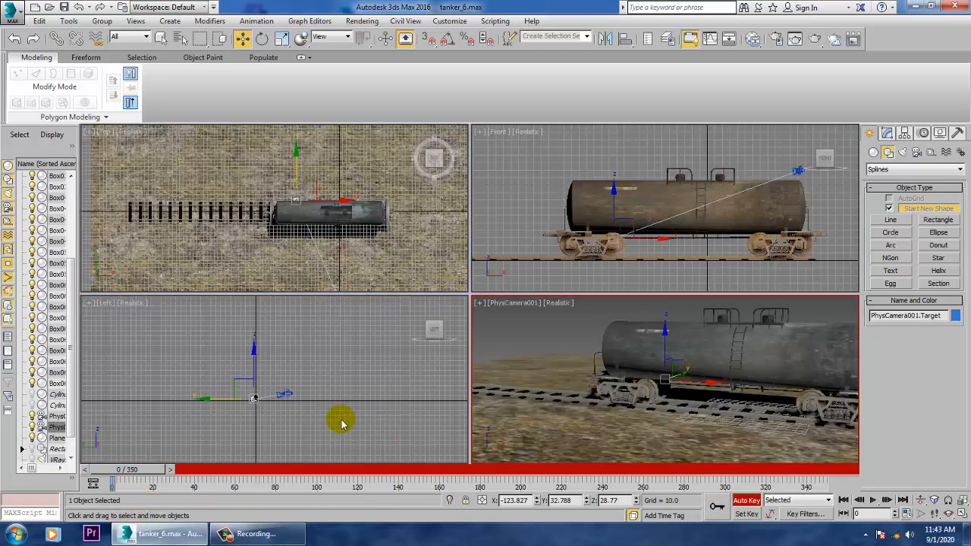
{"action": "key", "text": "p"}
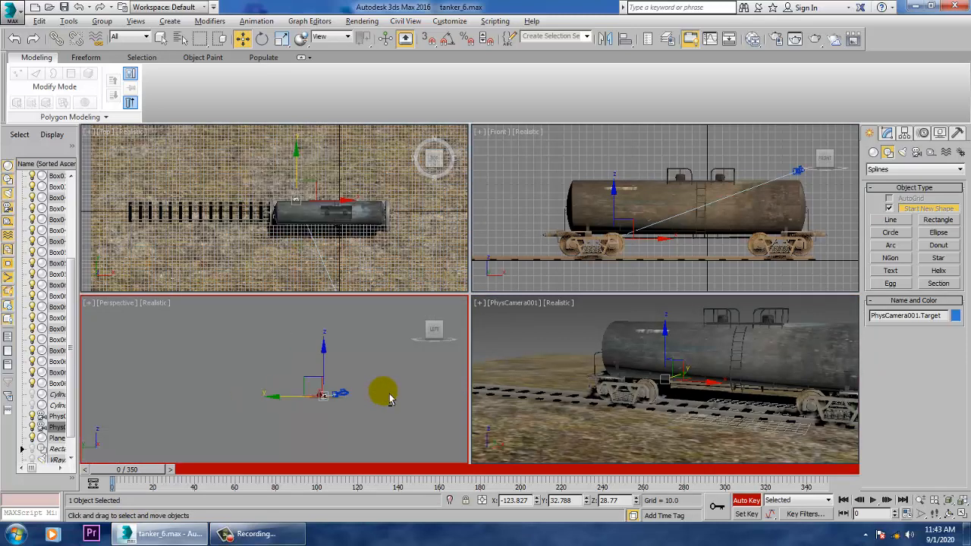
{"action": "middle_click_drag", "start_coordinate": [365, 398], "coordinate": [281, 407], "text": "alt"}
{"action": "scroll", "coordinate": [280, 408], "scroll_direction": "down", "scroll_amount": 5}
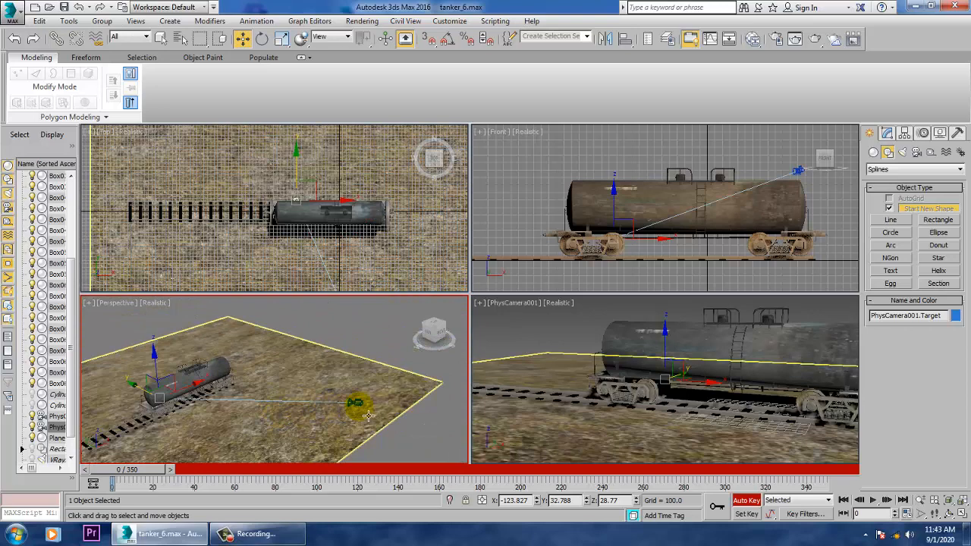
- At frame 203, move PhysCamera001 along X to about -418 and pull it about 98 units away from the tanker along Y
{"action": "left_click", "coordinate": [363, 412]}
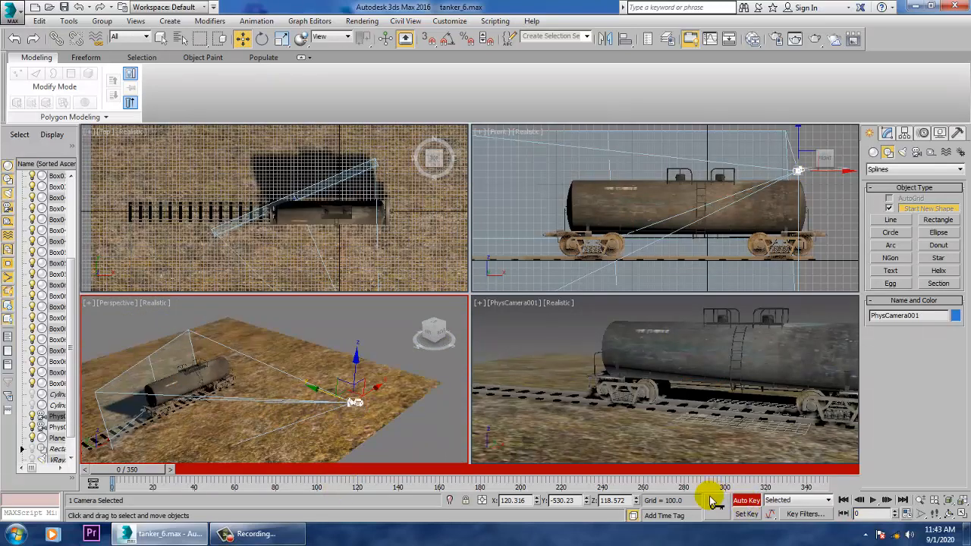
{"action": "left_click_drag", "start_coordinate": [130, 470], "coordinate": [529, 491]}
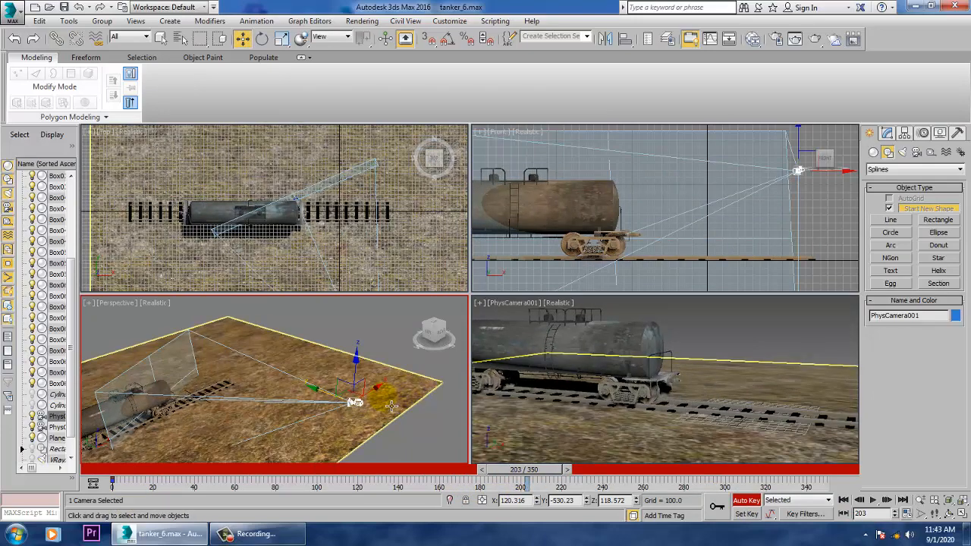
{"action": "left_click_drag", "start_coordinate": [383, 398], "coordinate": [211, 507]}
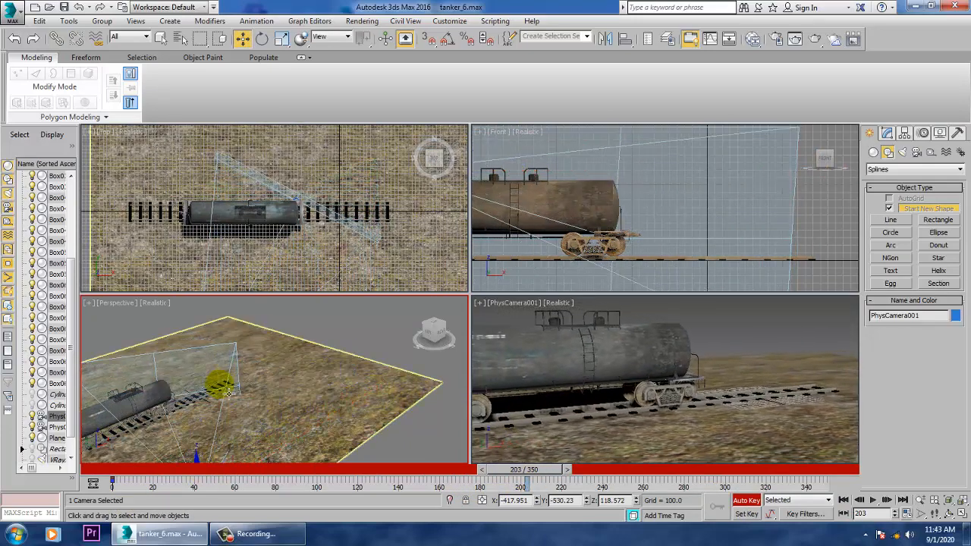
{"action": "middle_click_drag", "start_coordinate": [229, 393], "coordinate": [319, 373]}
{"action": "middle_click_drag", "start_coordinate": [447, 406], "coordinate": [368, 416]}
{"action": "left_click_drag", "start_coordinate": [322, 435], "coordinate": [285, 477]}
{"action": "middle_click_drag", "start_coordinate": [321, 417], "coordinate": [350, 368]}
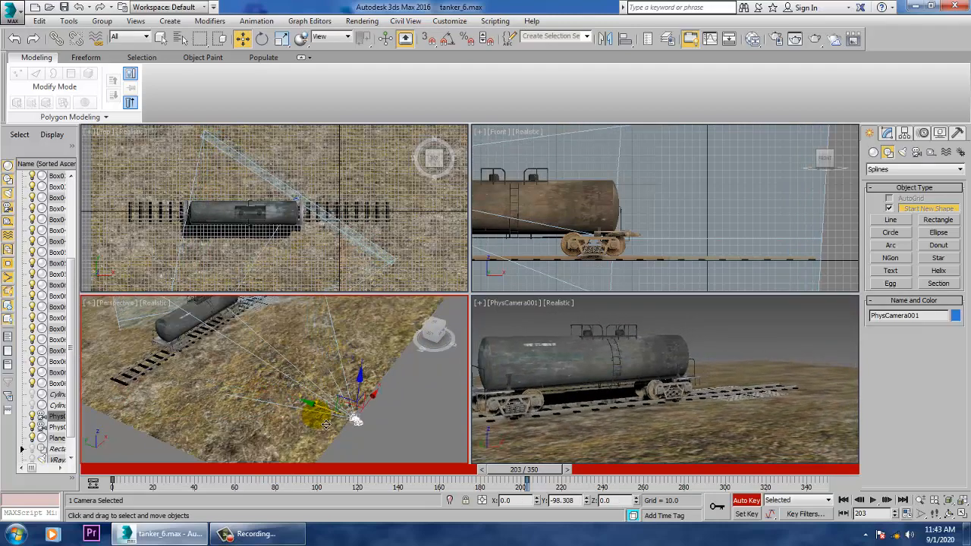
- Scrub the animation from frame 0 in the maximised PhysCamera001 view to check how the camera follows the tanker
{"action": "left_click_drag", "start_coordinate": [543, 476], "coordinate": [31, 498]}
{"action": "left_click", "coordinate": [486, 349]}
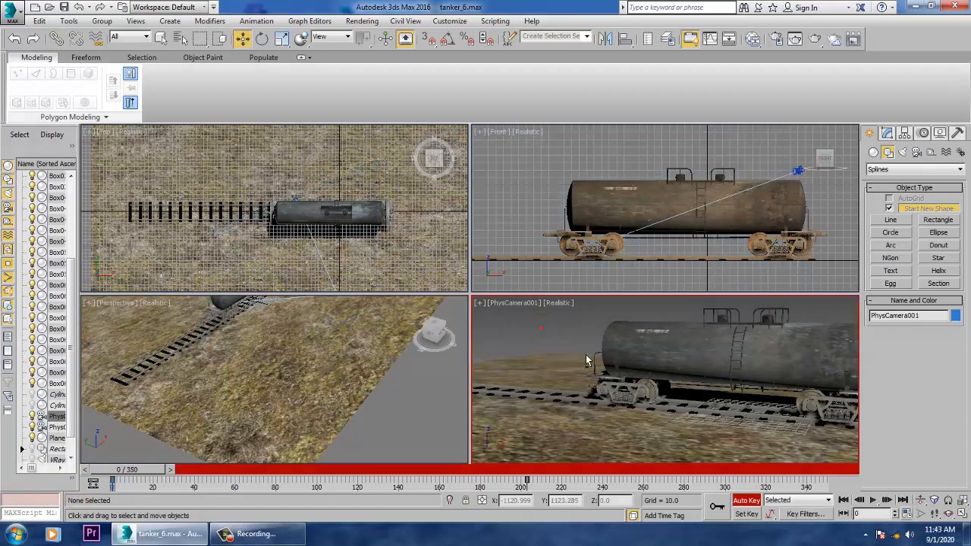
{"action": "key", "text": "alt+w"}
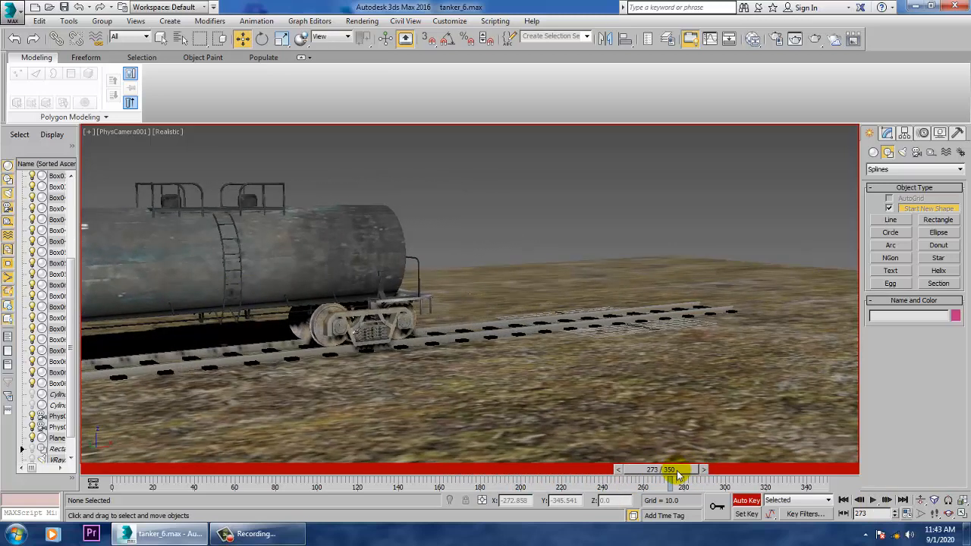
{"action": "left_click_drag", "start_coordinate": [640, 471], "coordinate": [168, 470]}
- Select the camera together with its target in the Perspective view and shift the key at frame 203 to frame 346
{"action": "key", "text": "alt+w"}
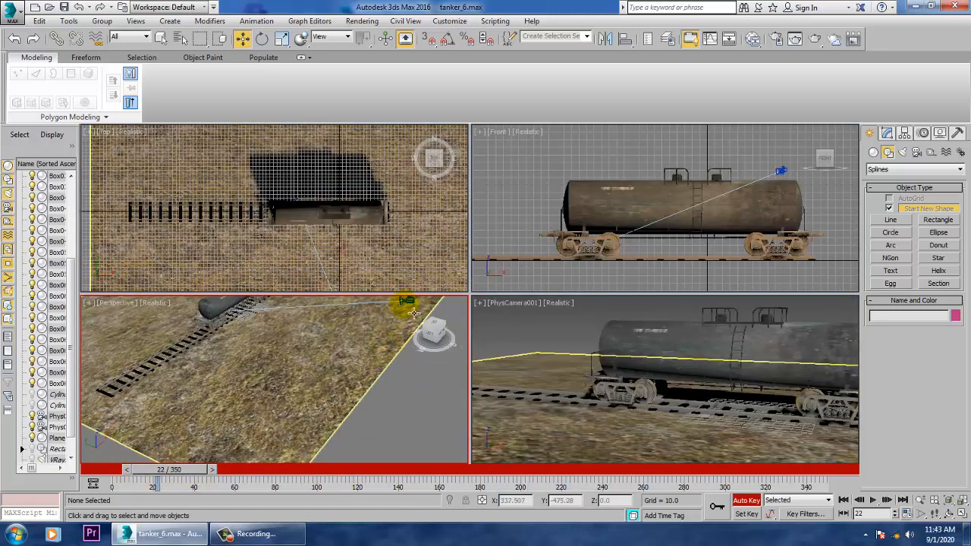
{"action": "left_click", "coordinate": [413, 312]}
{"action": "left_click", "coordinate": [411, 309]}
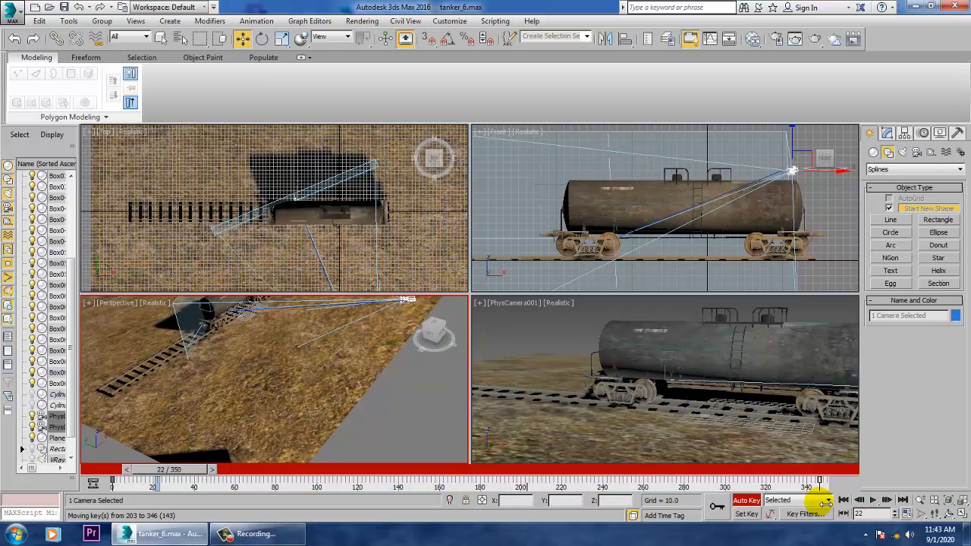
- Review the retimed camera move in the maximised PhysCamera001 view from frame 0 to frame 341
{"action": "left_click", "coordinate": [842, 500]}
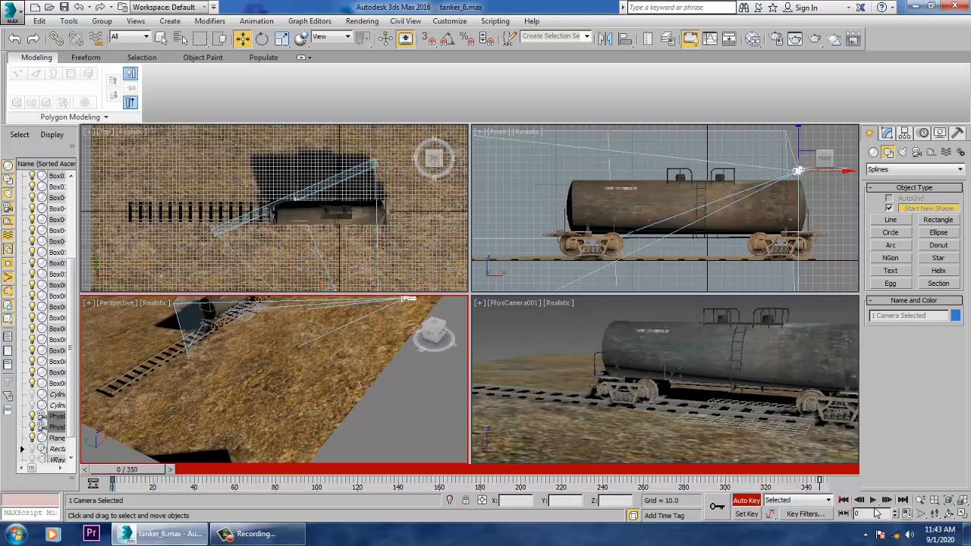
{"action": "left_click", "coordinate": [510, 325]}
{"action": "key", "text": "alt+w"}
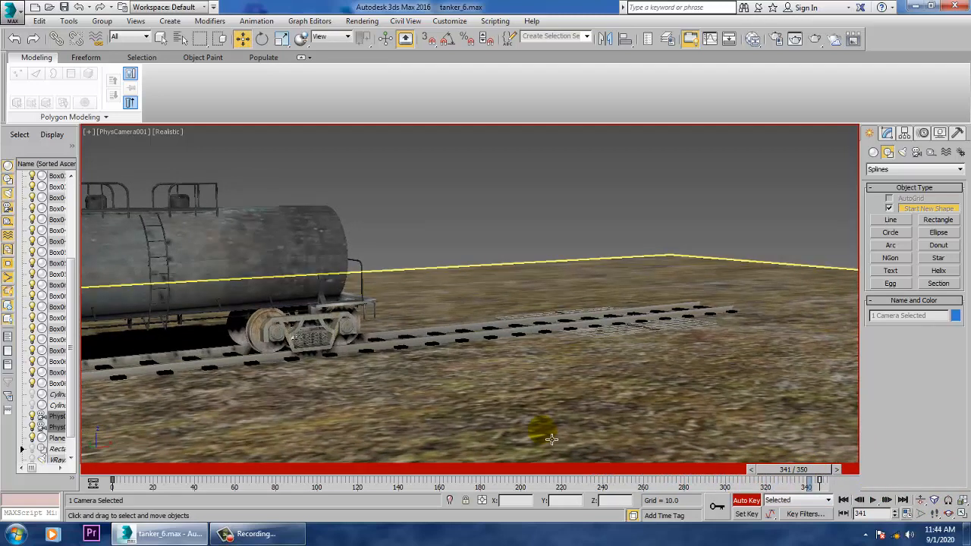
- Try moving the camera and its target along the track towards the tanker at frame 341, and undo the move
{"action": "key", "text": "alt+w"}
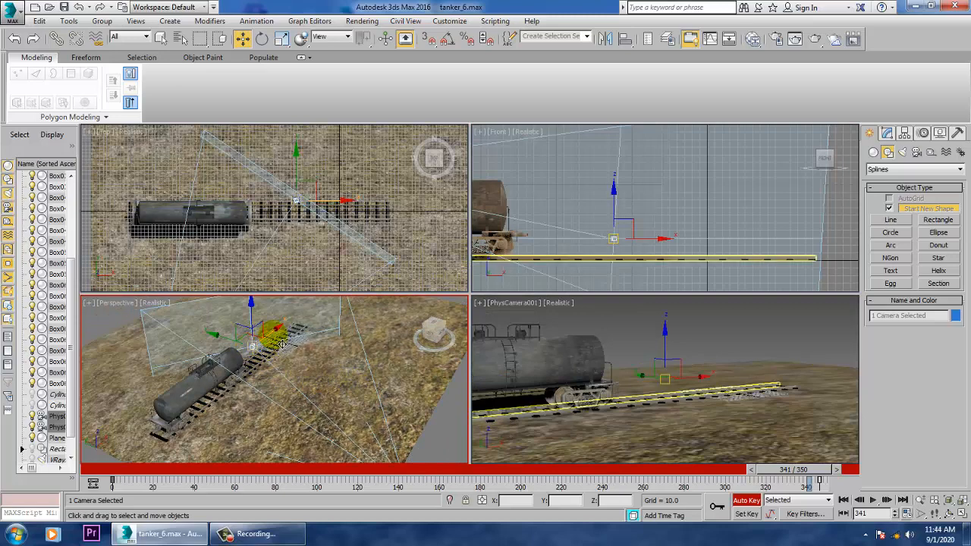
{"action": "left_click_drag", "start_coordinate": [273, 344], "coordinate": [257, 389]}
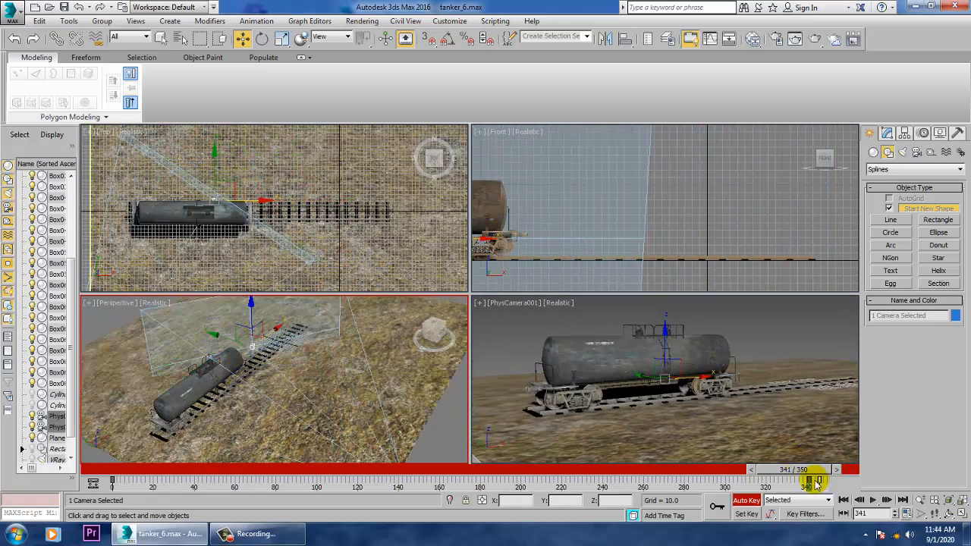
{"action": "key", "text": "ctrl+z"}
- At frame 346, move the camera and its target along the track towards the tanker, and return to frame 0
{"action": "left_click_drag", "start_coordinate": [809, 472], "coordinate": [823, 472]}
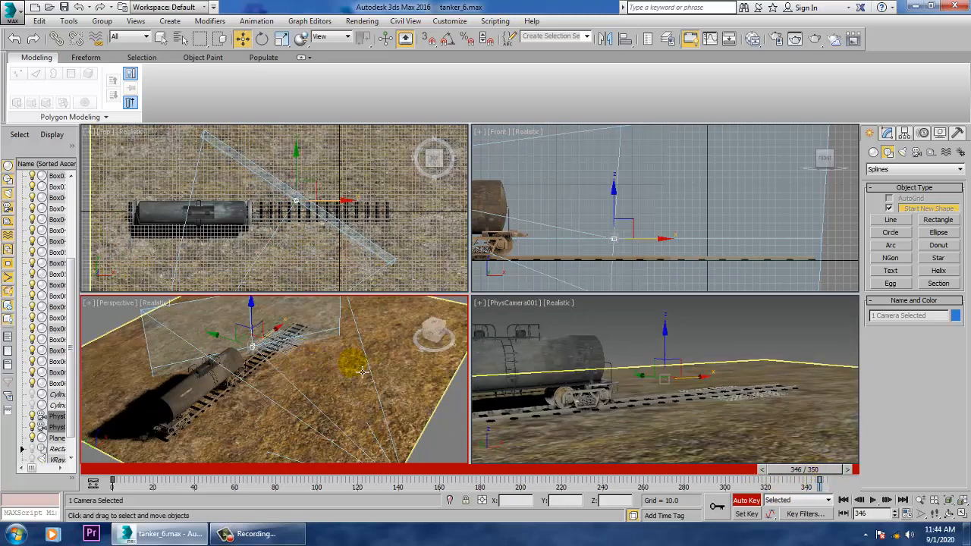
{"action": "left_click_drag", "start_coordinate": [283, 341], "coordinate": [250, 364]}
{"action": "left_click_drag", "start_coordinate": [809, 472], "coordinate": [2, 451]}
- Play the animation in the maximised PhysCamera001 view, examine the tracking shot of the tanker, and stop playback
{"action": "left_click", "coordinate": [568, 330]}
{"action": "key", "text": "alt+w"}
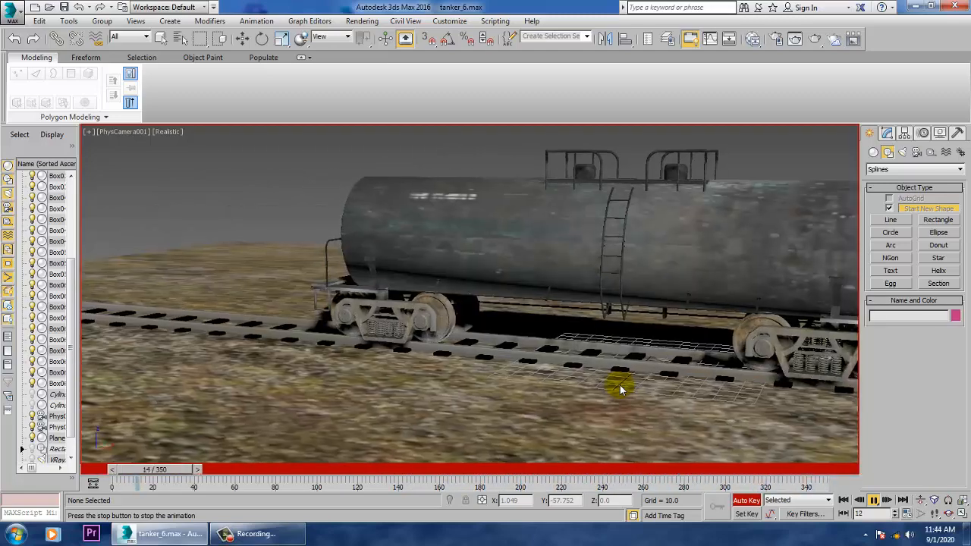
{"action": "left_click", "coordinate": [873, 500]}
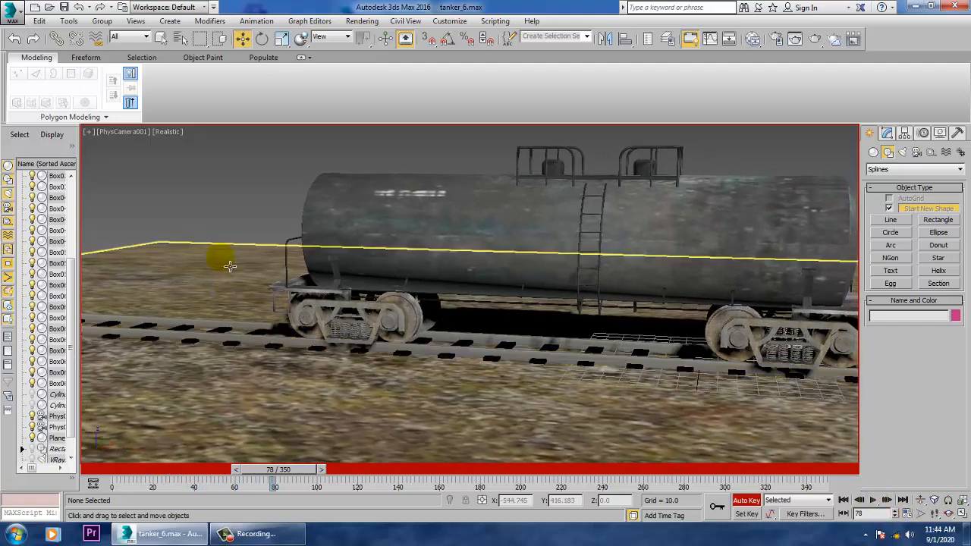